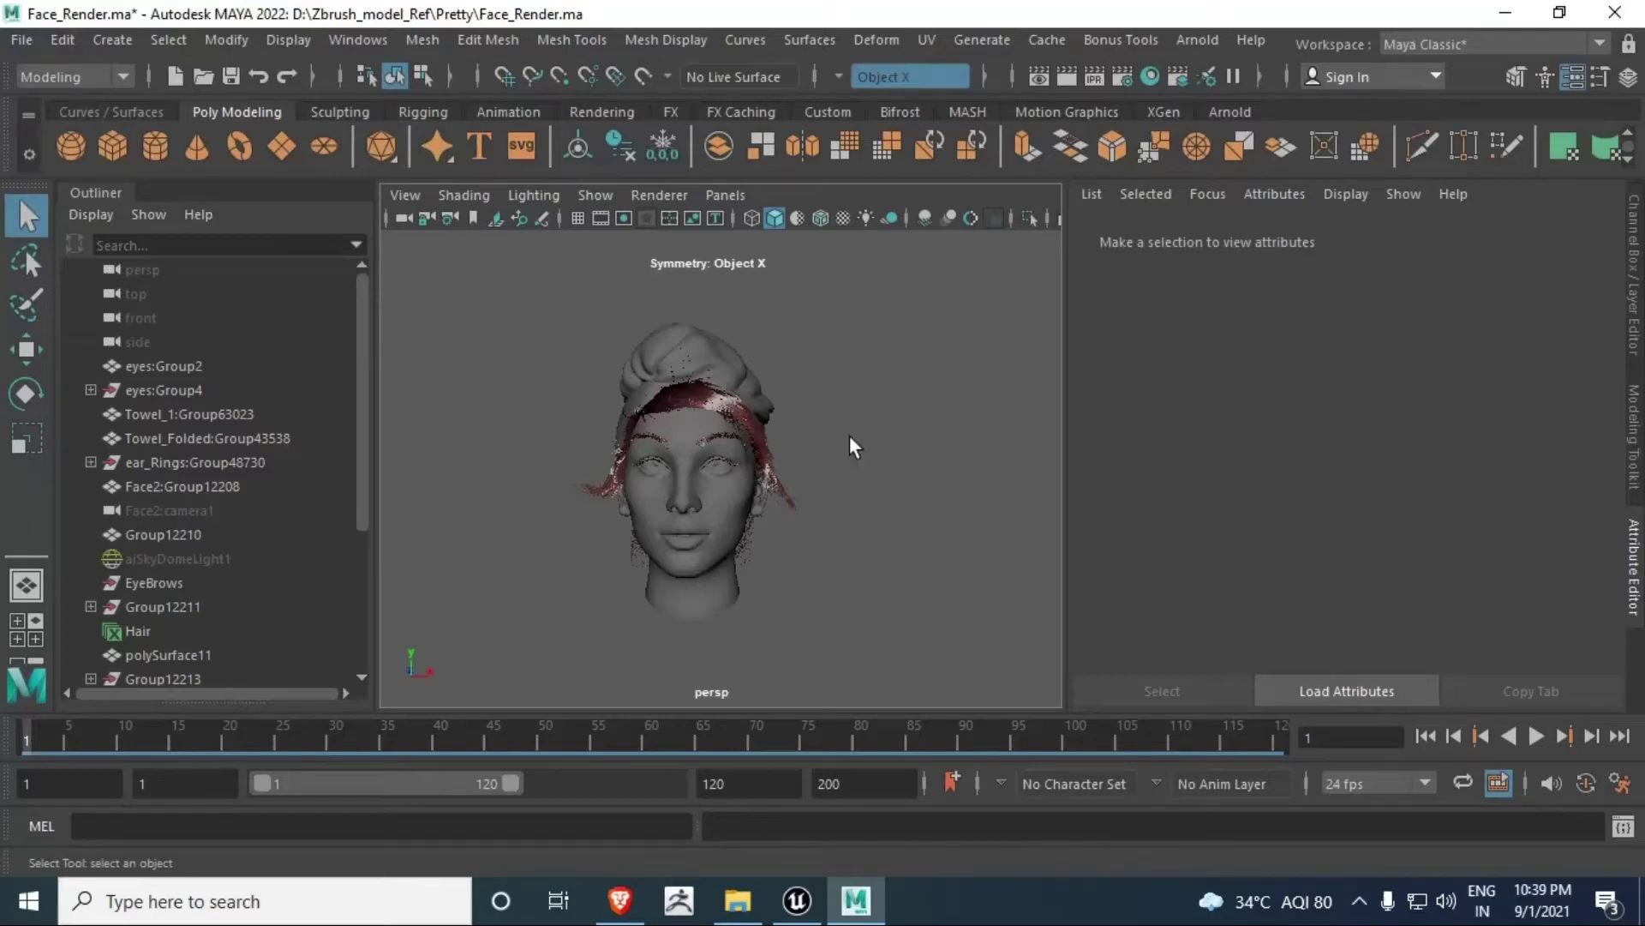
Step: Examine the head model from several angles, with textured display switched on and off again
{"action": "mouse_move", "coordinate": [852, 448]}
{"action": "left_mouse_down", "text": "alt"}
{"action": "mouse_move", "coordinate": [889, 470]}
{"action": "mouse_move", "coordinate": [838, 470]}
{"action": "left_mouse_up", "text": "alt"}
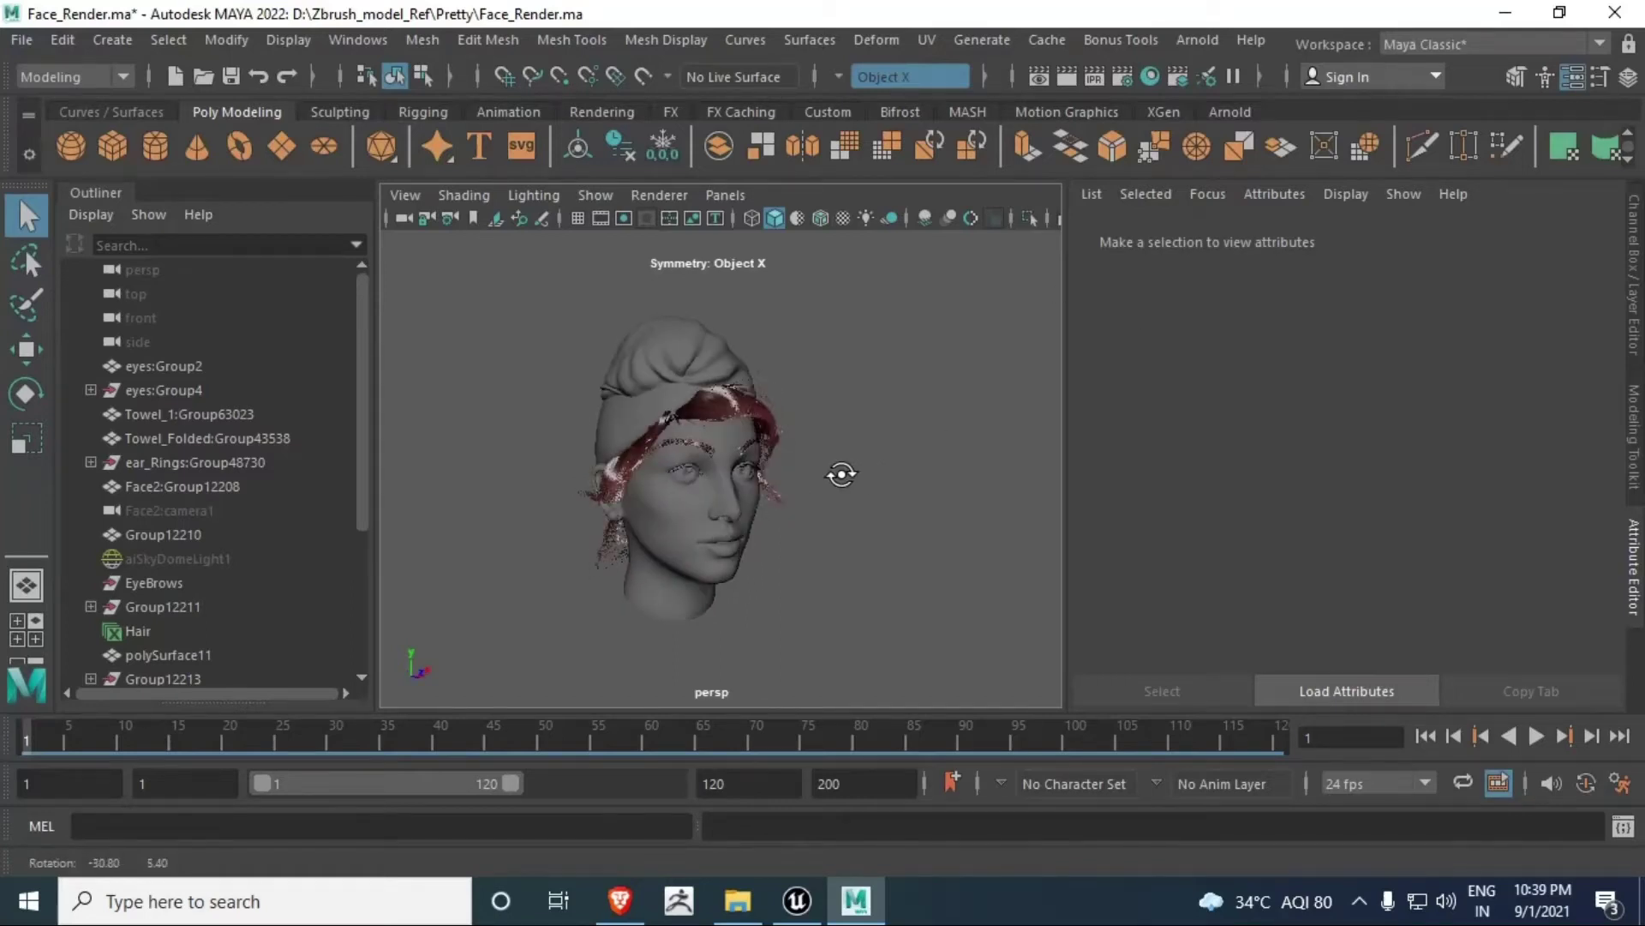
{"action": "left_click", "coordinate": [844, 218]}
{"action": "scroll", "coordinate": [814, 480], "scroll_direction": "up", "scroll_amount": 5}
{"action": "scroll", "coordinate": [825, 480], "scroll_direction": "down", "scroll_amount": 3}
{"action": "middle_click_drag", "start_coordinate": [829, 480], "coordinate": [805, 403], "text": "alt"}
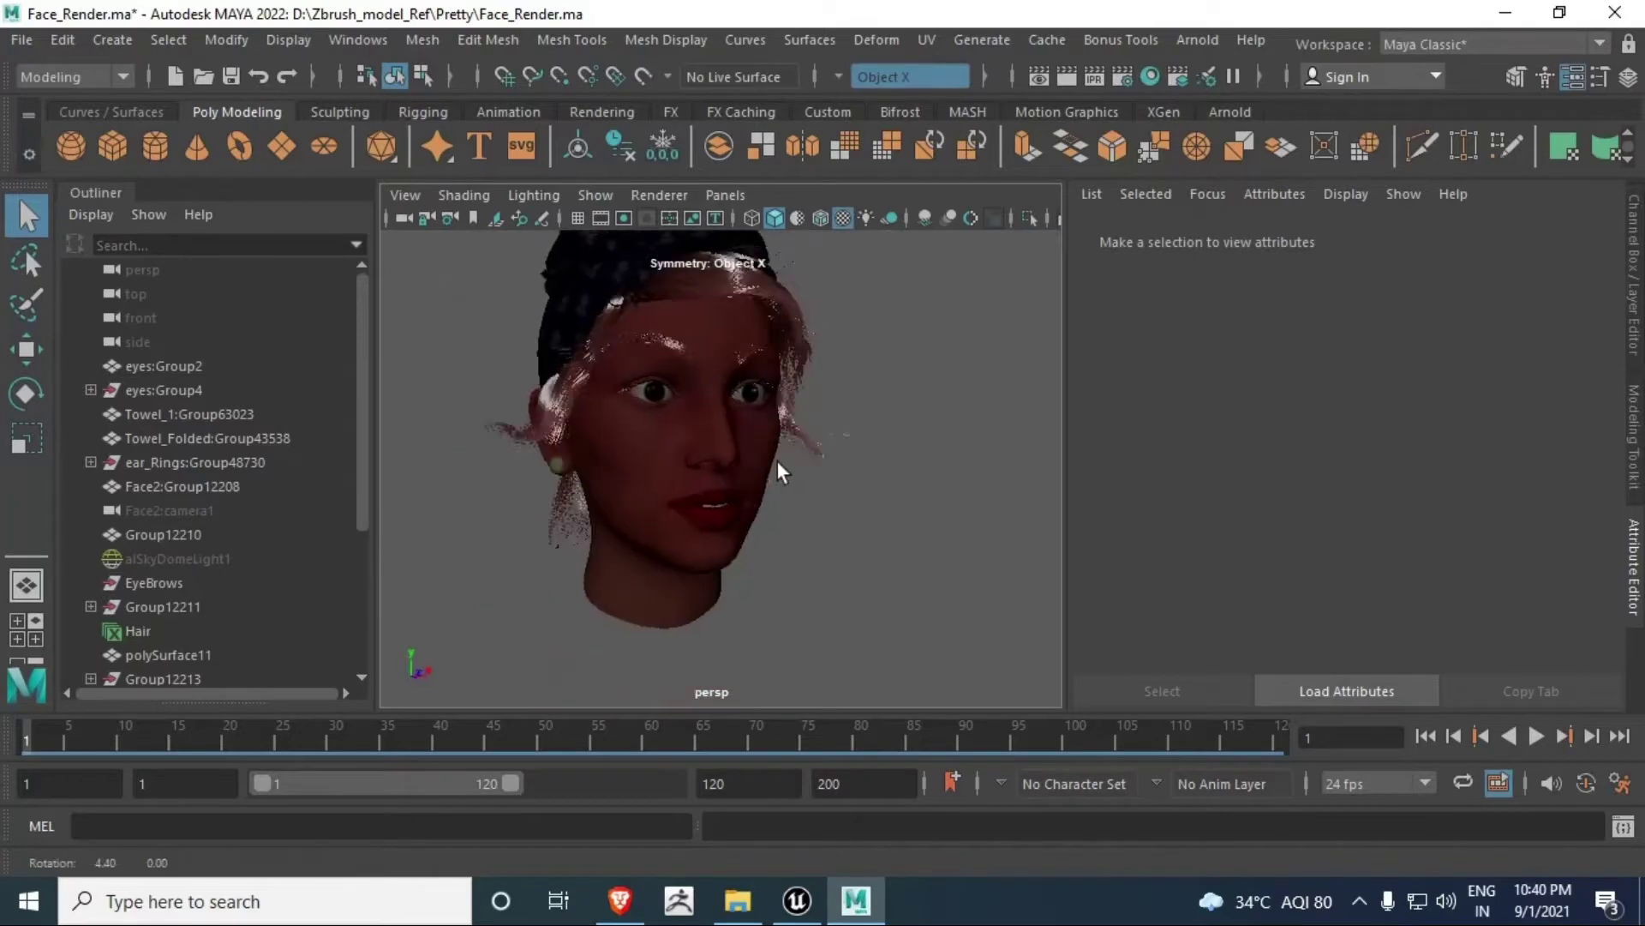
{"action": "left_click_drag", "start_coordinate": [778, 461], "coordinate": [729, 460], "text": "alt"}
{"action": "left_click", "coordinate": [843, 218]}
{"action": "middle_click_drag", "start_coordinate": [739, 476], "coordinate": [780, 507], "text": "alt"}
{"action": "left_click_drag", "start_coordinate": [780, 506], "coordinate": [748, 542], "text": "alt"}
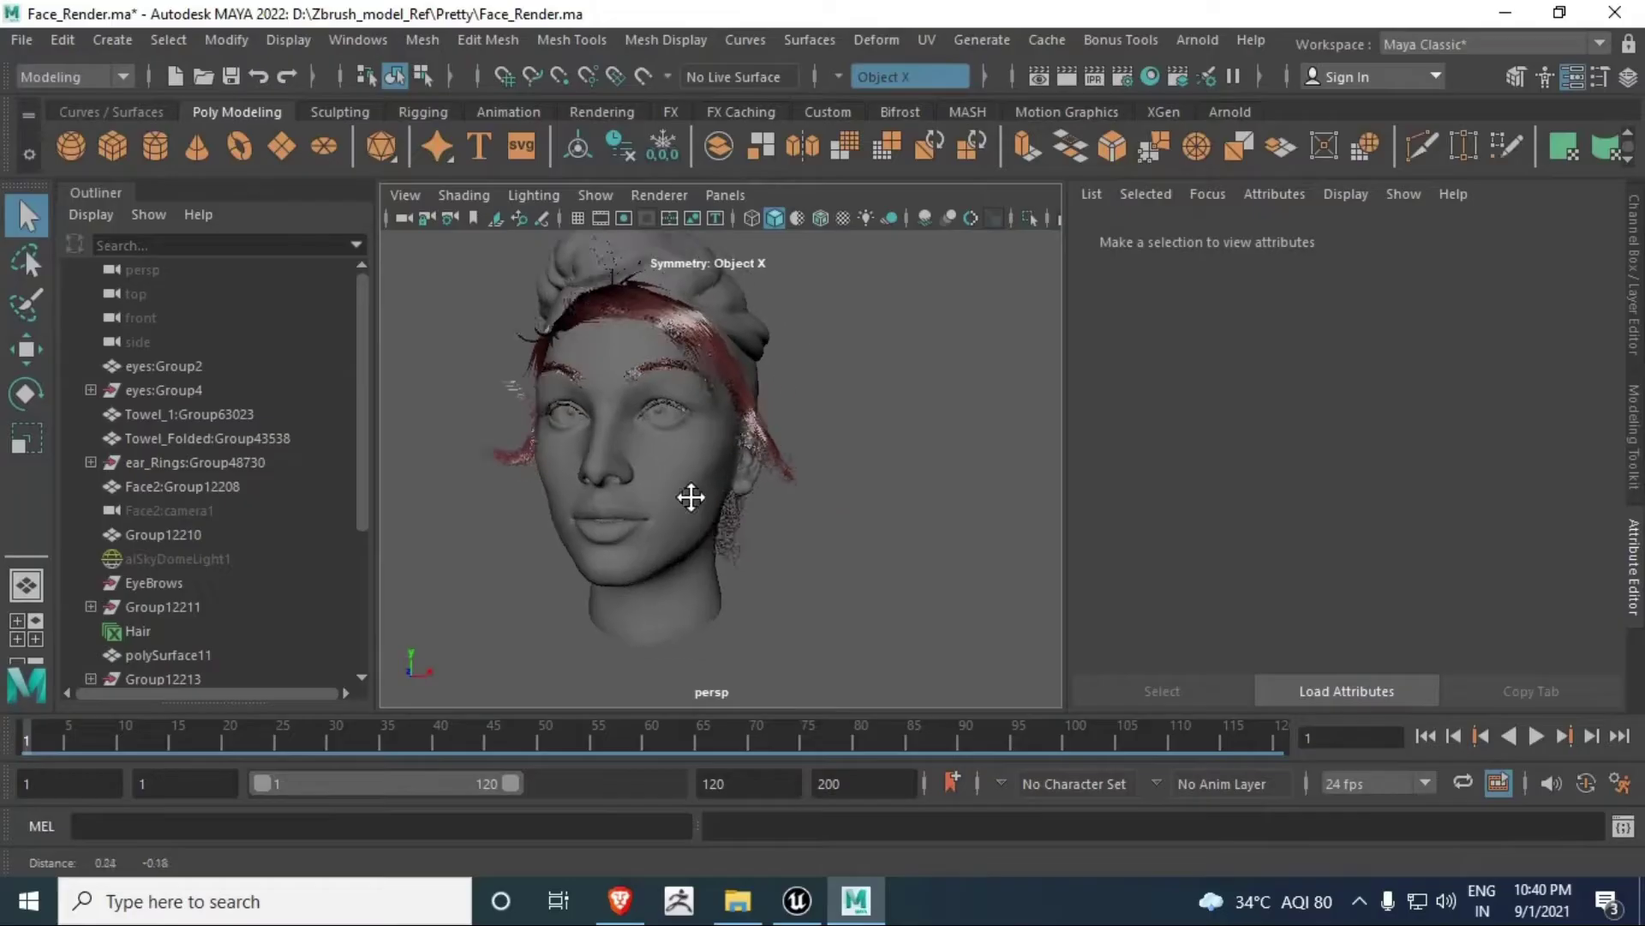
{"action": "left_click_drag", "start_coordinate": [691, 492], "coordinate": [708, 522], "text": "alt"}
{"action": "left_click", "coordinate": [708, 523]}
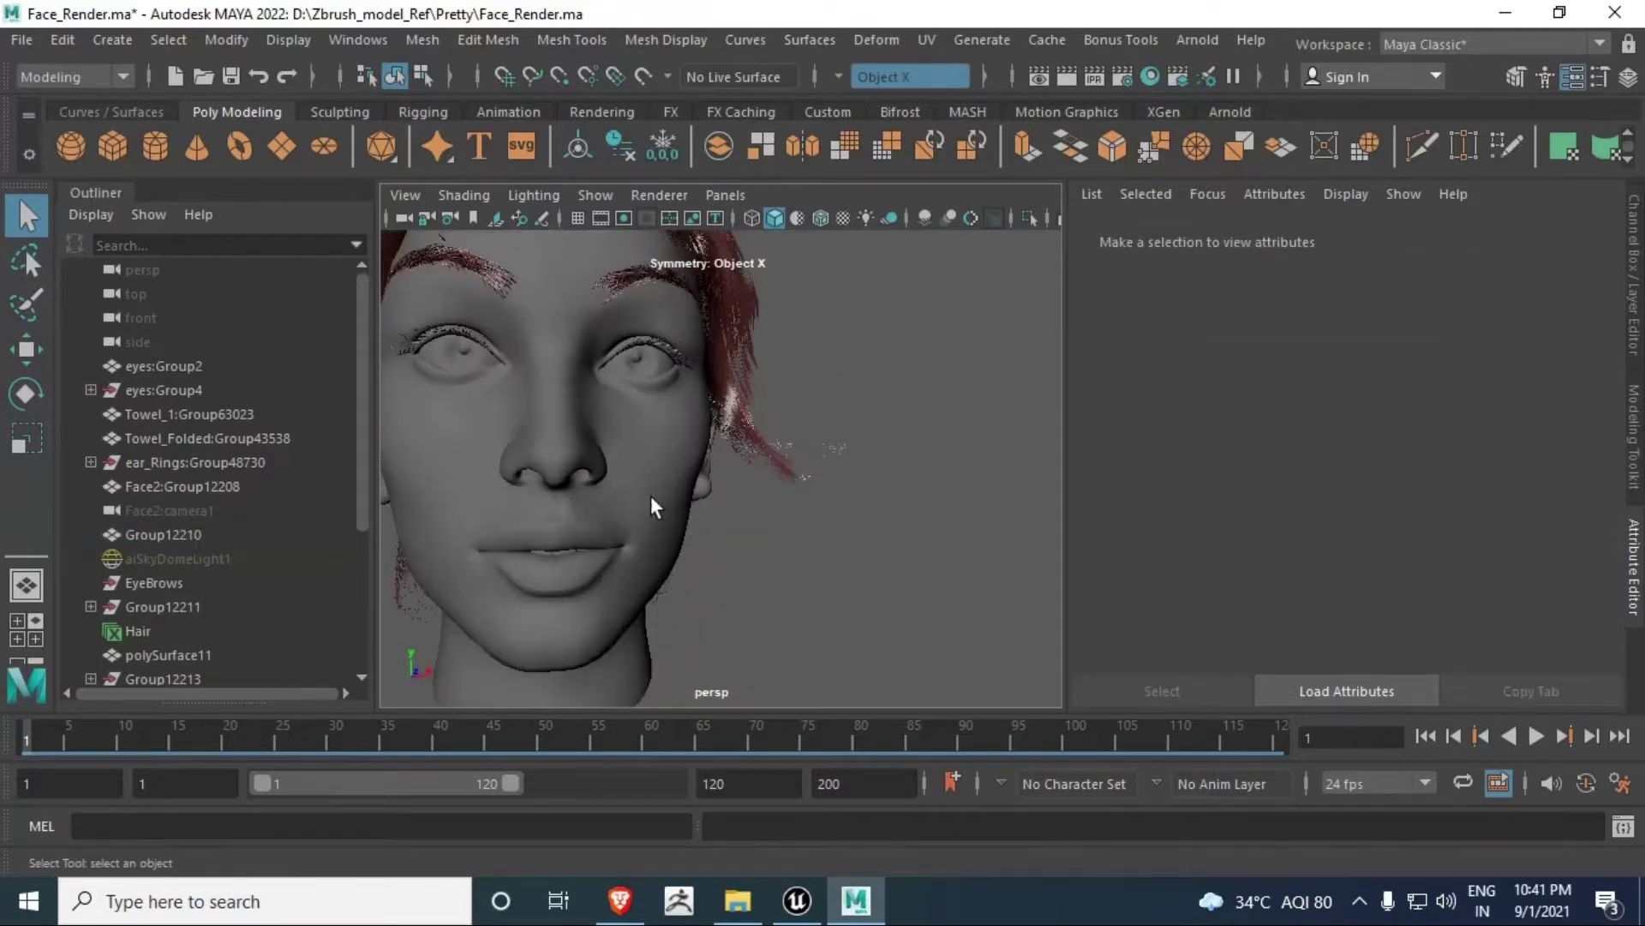
Step: Duplicate the head mesh Group12210 and move the copy along X beside the original
{"action": "left_click", "coordinate": [569, 504]}
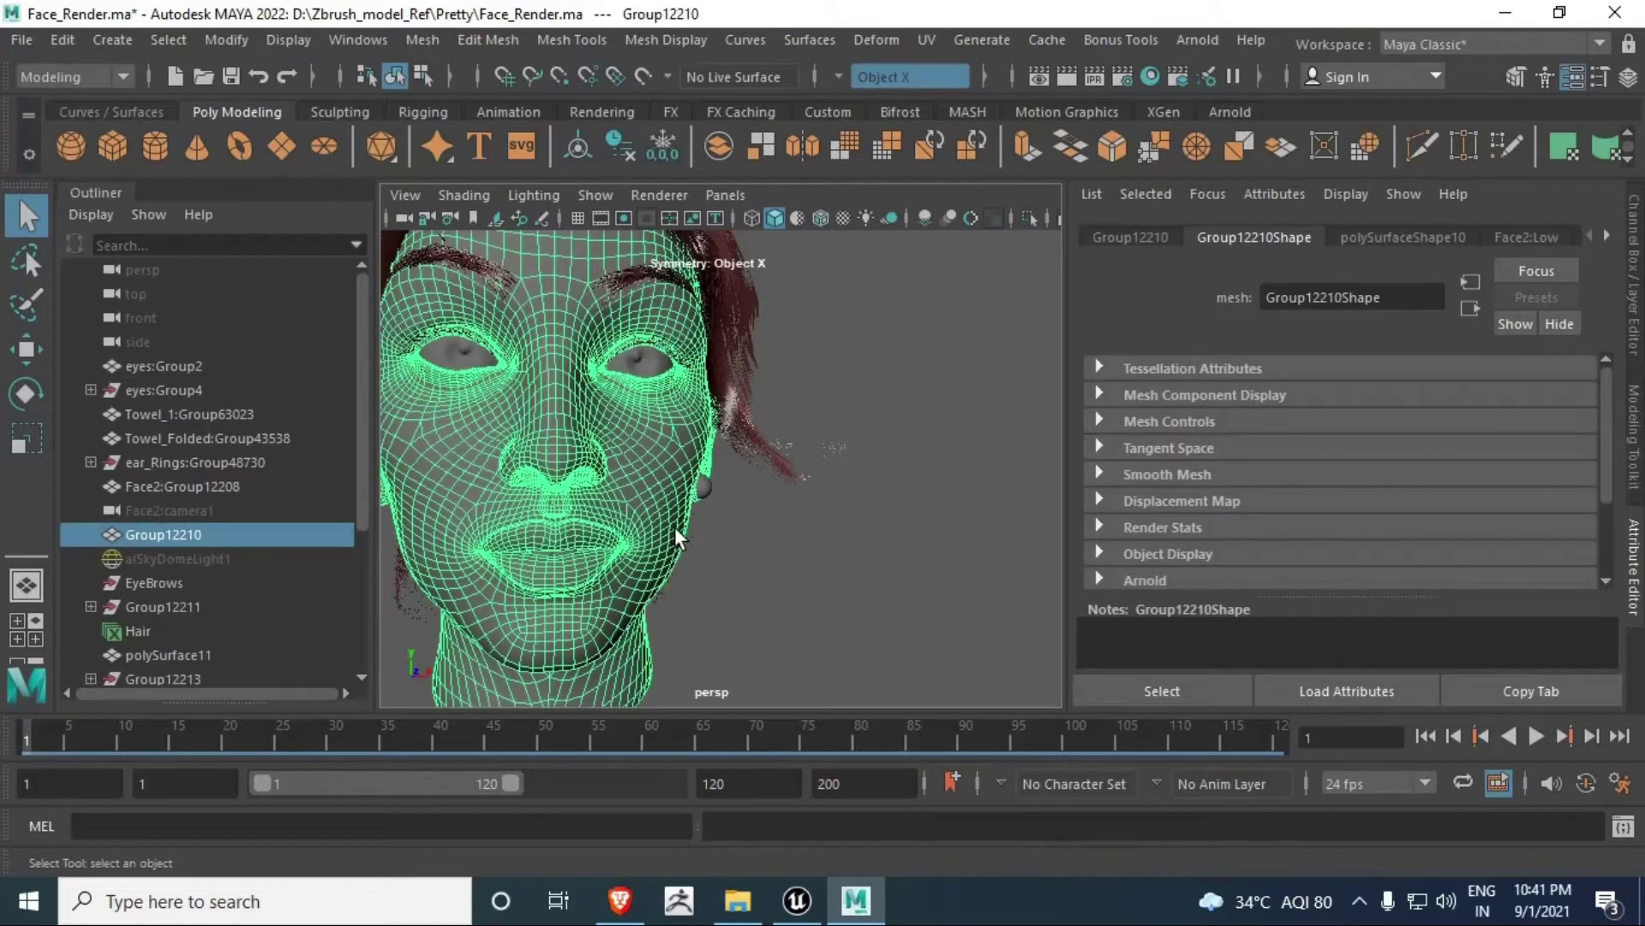
{"action": "key", "text": "ctrl+d"}
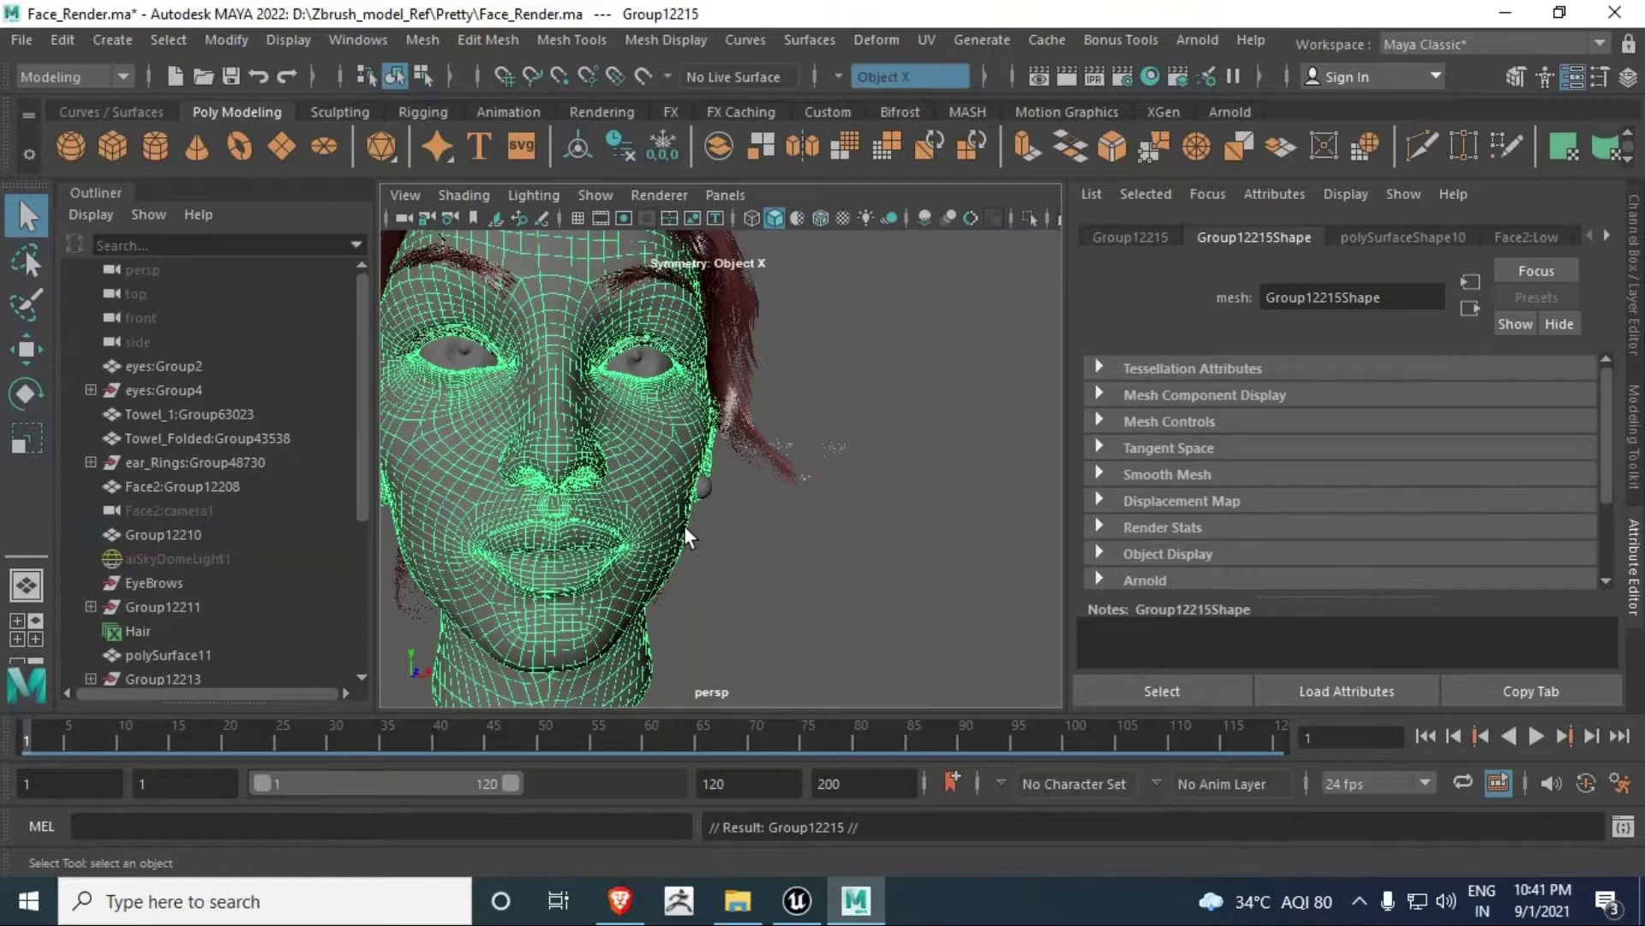
{"action": "key", "text": "w"}
{"action": "scroll", "coordinate": [686, 526], "scroll_direction": "down", "scroll_amount": 5}
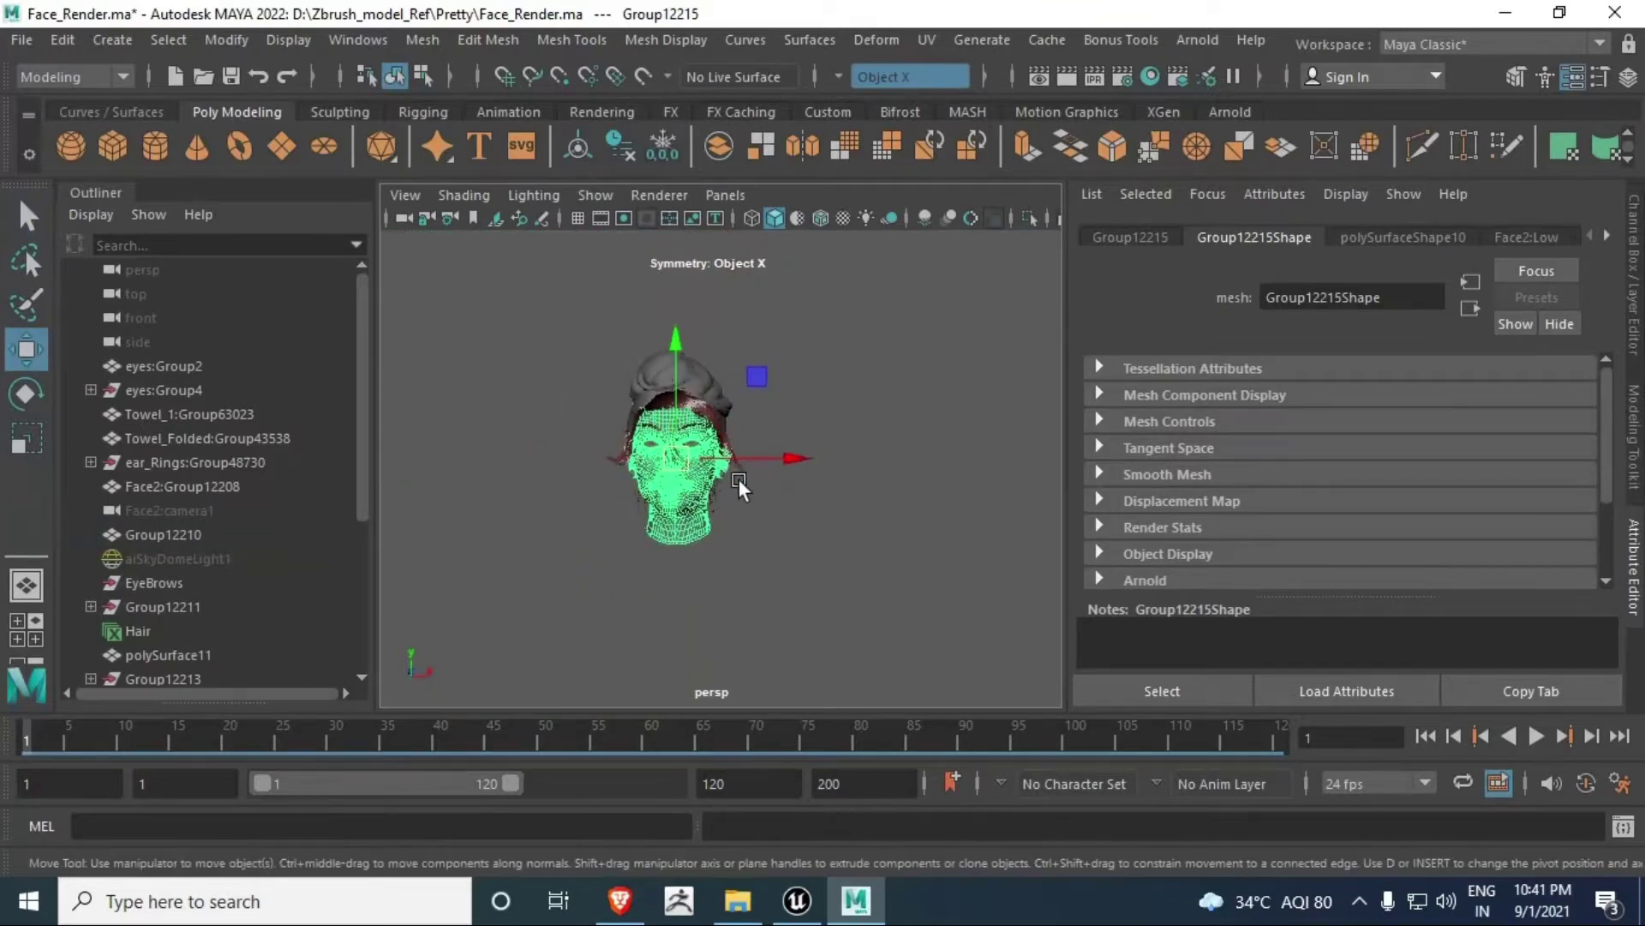
{"action": "left_click_drag", "start_coordinate": [800, 455], "coordinate": [948, 468]}
{"action": "scroll", "coordinate": [799, 564], "scroll_direction": "up", "scroll_amount": 3}
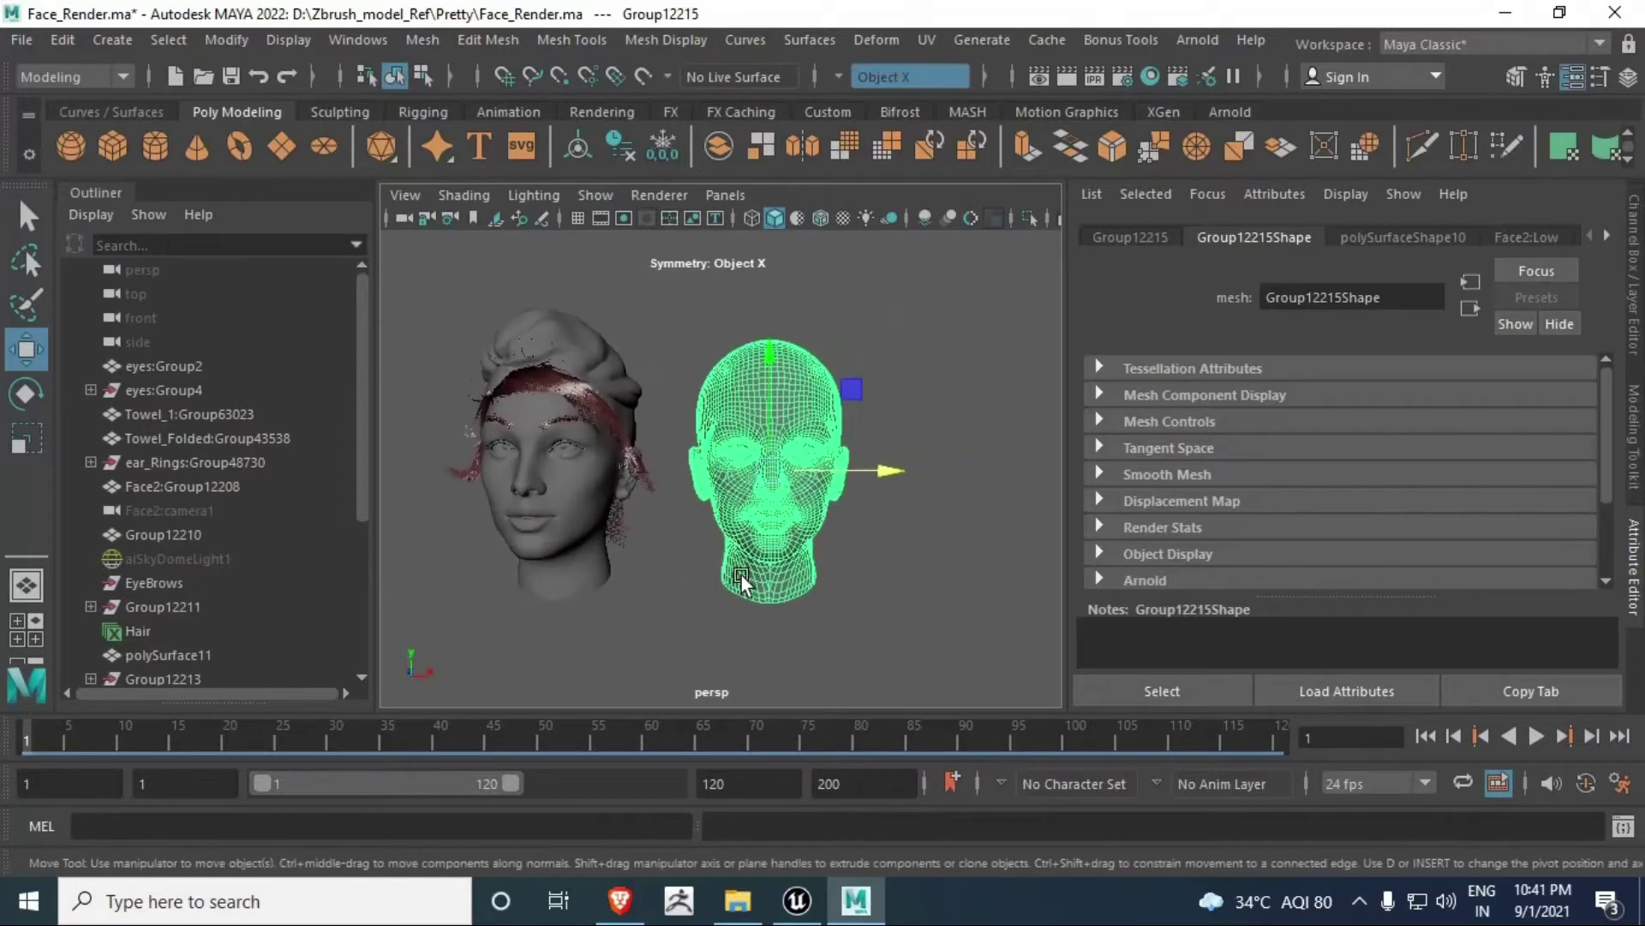
{"action": "scroll", "coordinate": [742, 583], "scroll_direction": "up", "scroll_amount": 3}
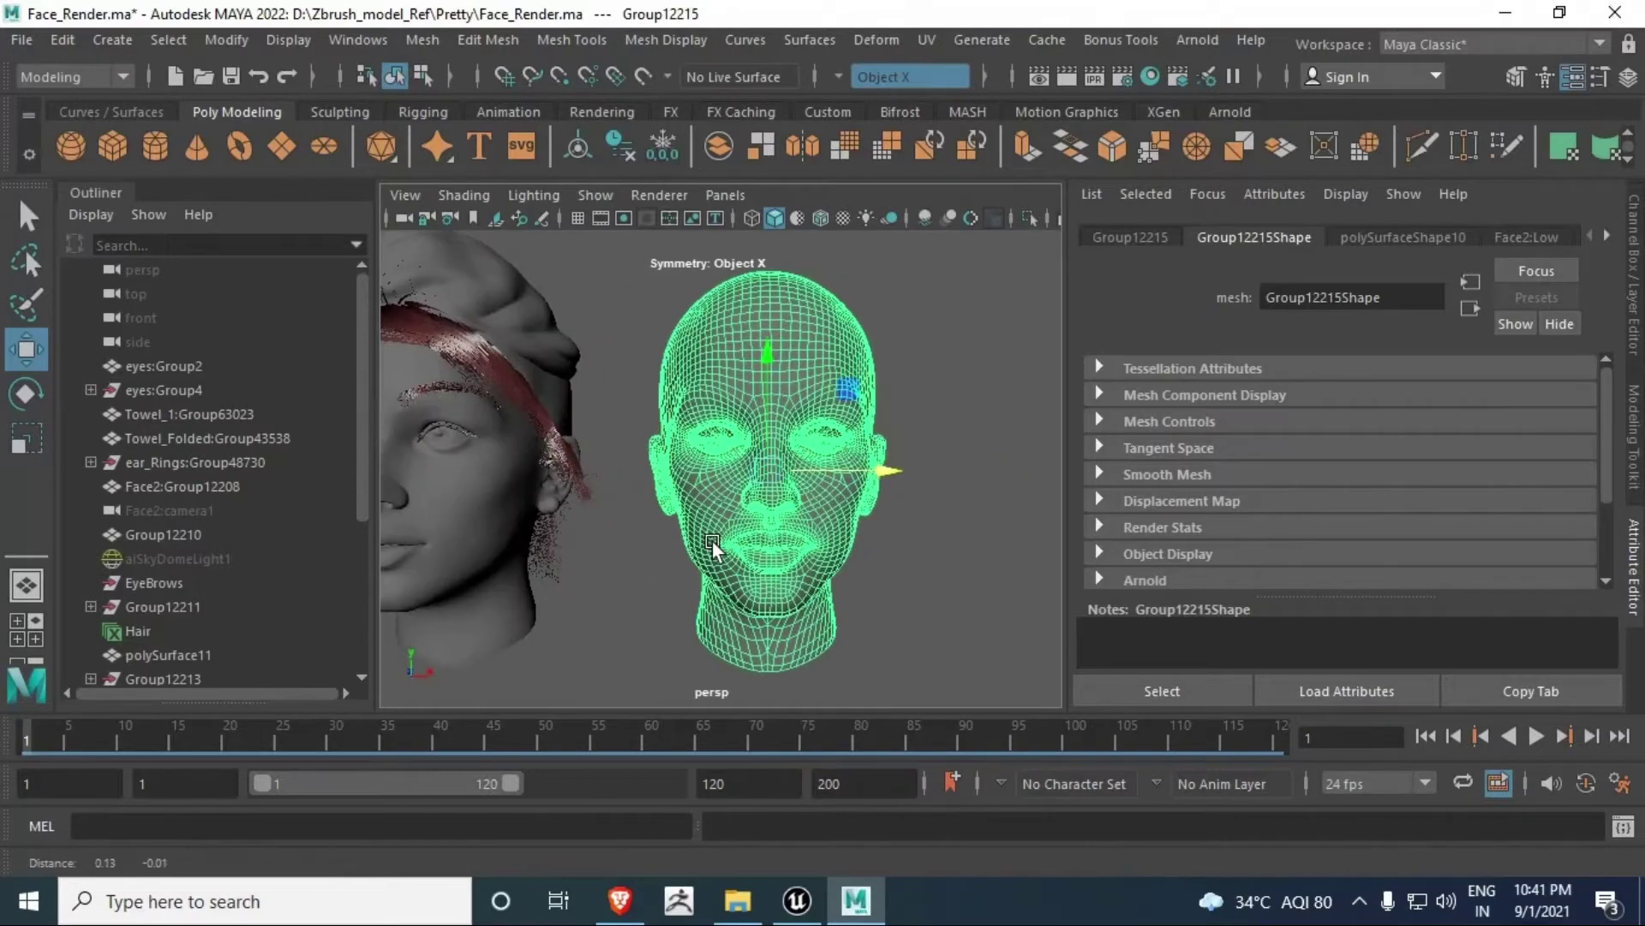
Step: Make two more copies of the original head mesh and place them along X in a row
{"action": "left_click", "coordinate": [486, 505]}
{"action": "mouse_move", "coordinate": [569, 505]}
{"action": "left_mouse_down", "text": "shift"}
{"action": "mouse_move", "coordinate": [613, 478]}
{"action": "mouse_move", "coordinate": [1193, 487]}
{"action": "left_mouse_up", "text": "shift"}
{"action": "scroll", "coordinate": [821, 480], "scroll_direction": "down", "scroll_amount": 5}
{"action": "left_click", "coordinate": [593, 472]}
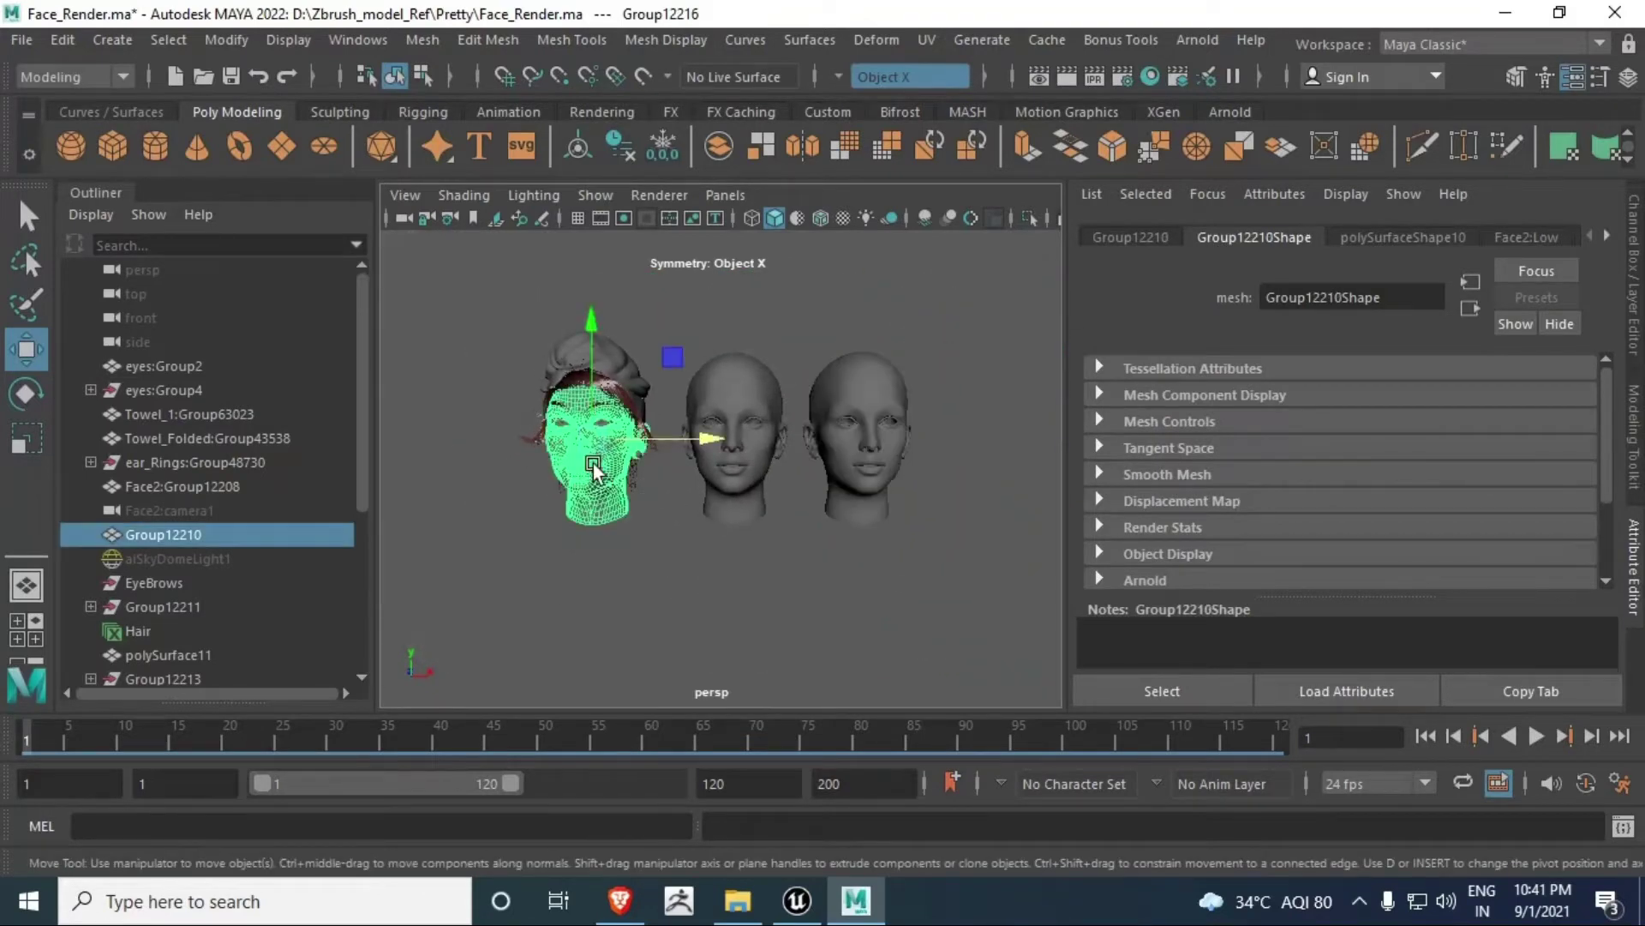
{"action": "left_click_drag", "start_coordinate": [644, 485], "coordinate": [1114, 451], "text": "shift"}
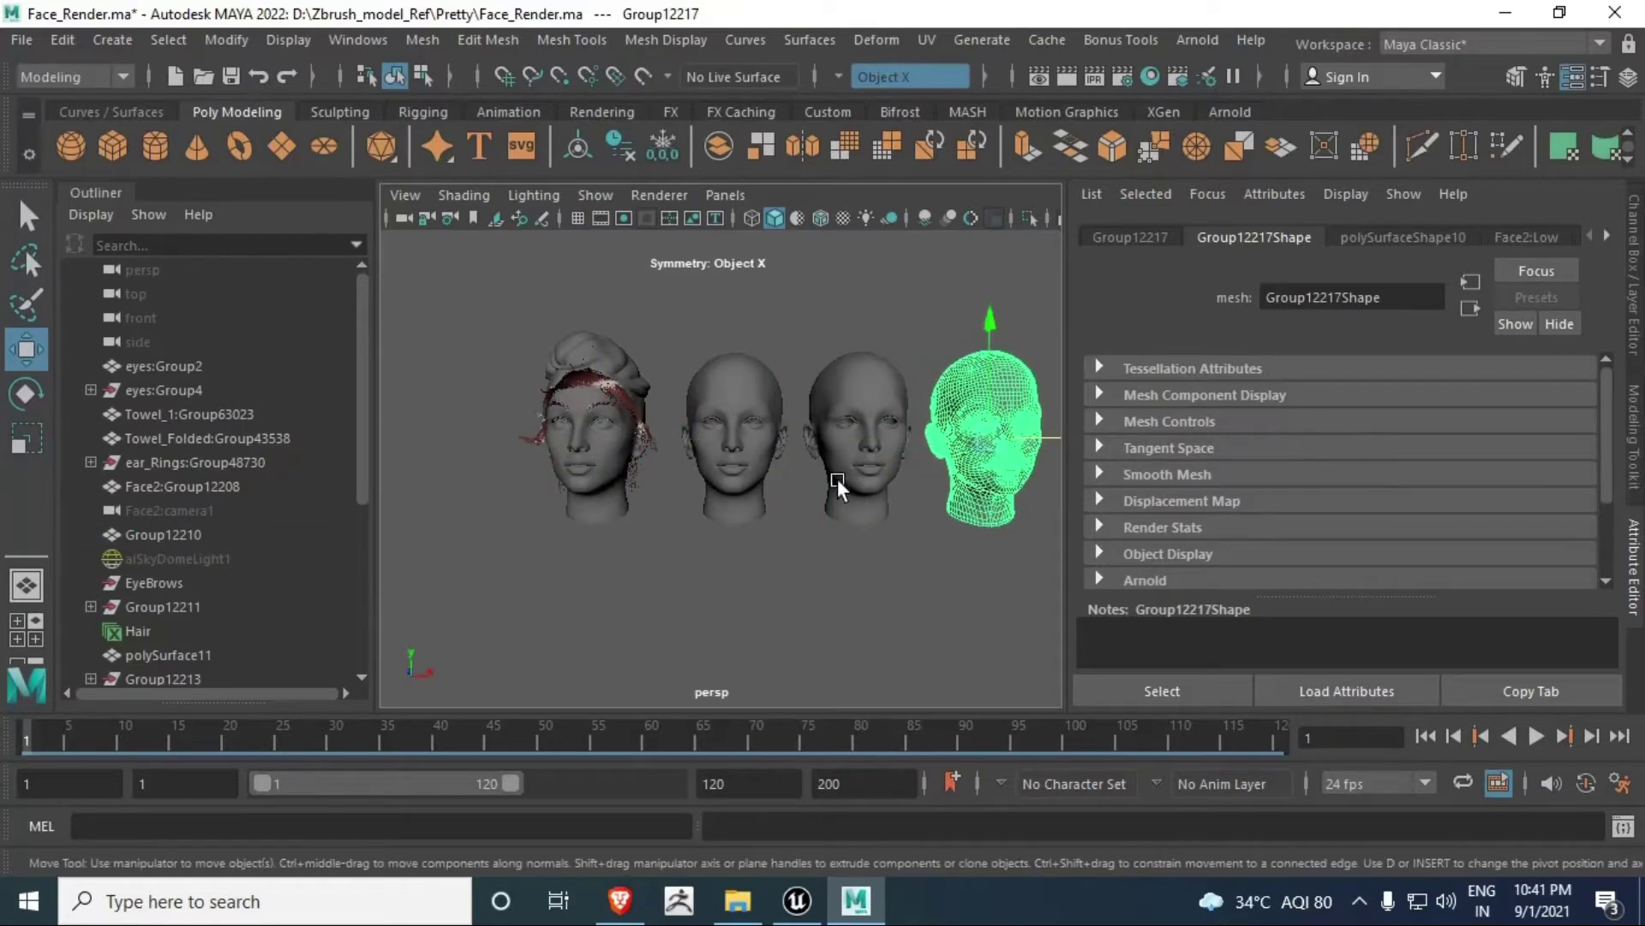
Step: Examine the row of head copies and the mouth area of the original head
{"action": "mouse_move", "coordinate": [742, 476]}
{"action": "middle_mouse_down", "text": "alt"}
{"action": "mouse_move", "coordinate": [717, 522]}
{"action": "mouse_move", "coordinate": [655, 485]}
{"action": "mouse_move", "coordinate": [528, 512]}
{"action": "mouse_move", "coordinate": [429, 484]}
{"action": "middle_mouse_up", "text": "alt"}
{"action": "scroll", "coordinate": [656, 497], "scroll_direction": "up", "scroll_amount": 4}
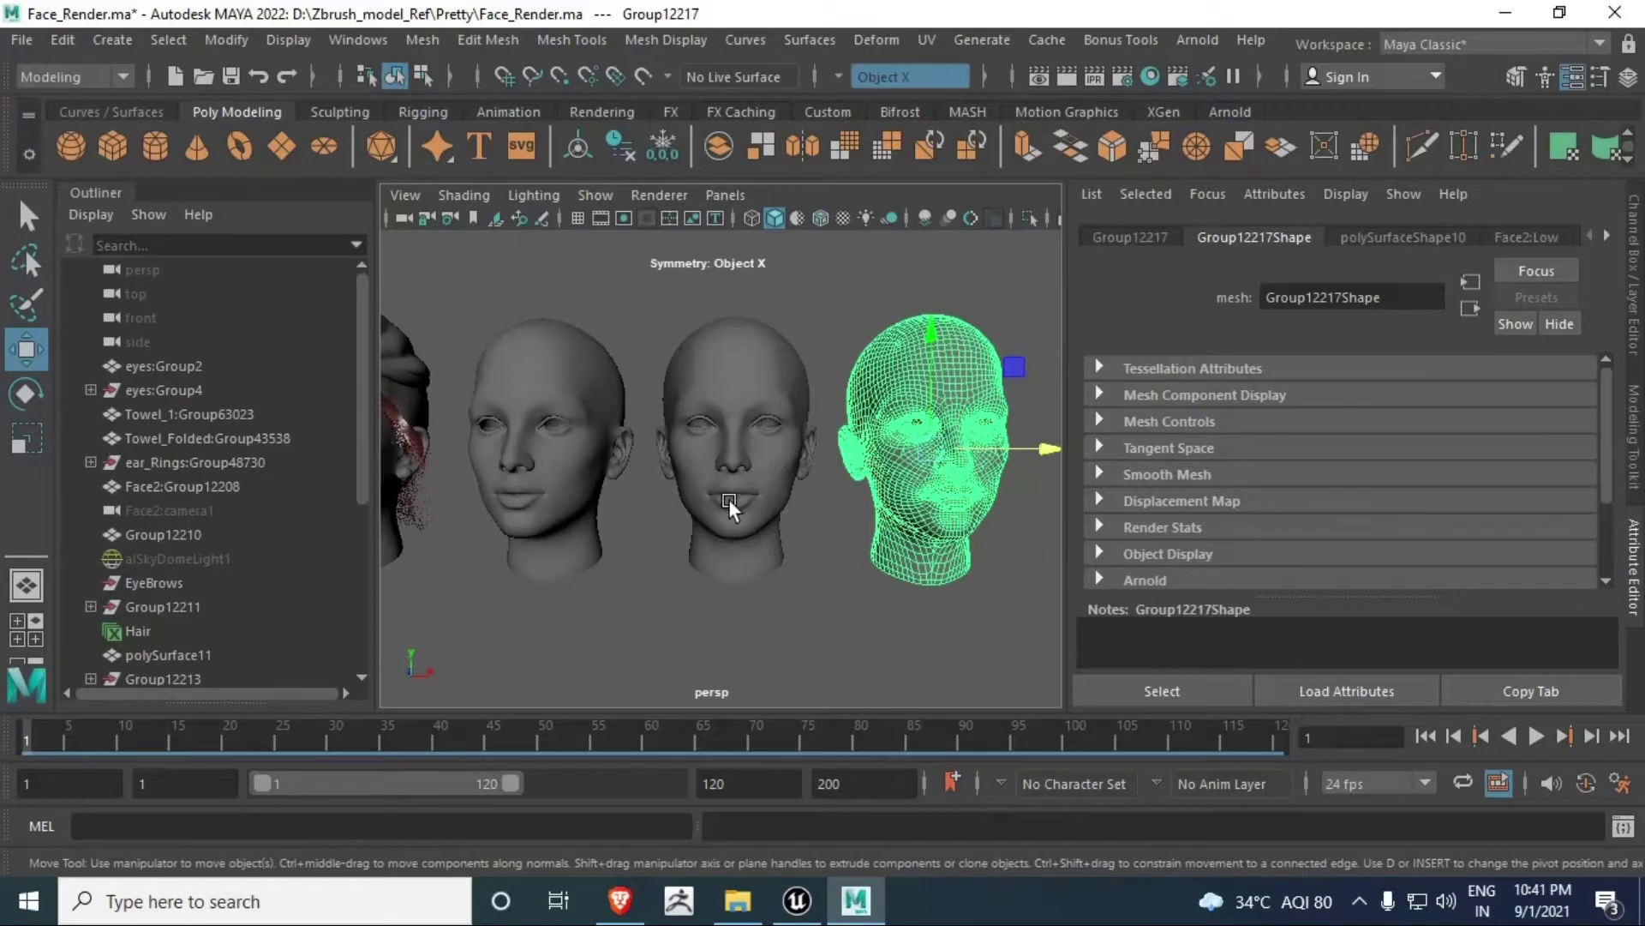
{"action": "middle_click_drag", "start_coordinate": [656, 501], "coordinate": [793, 494], "text": "alt"}
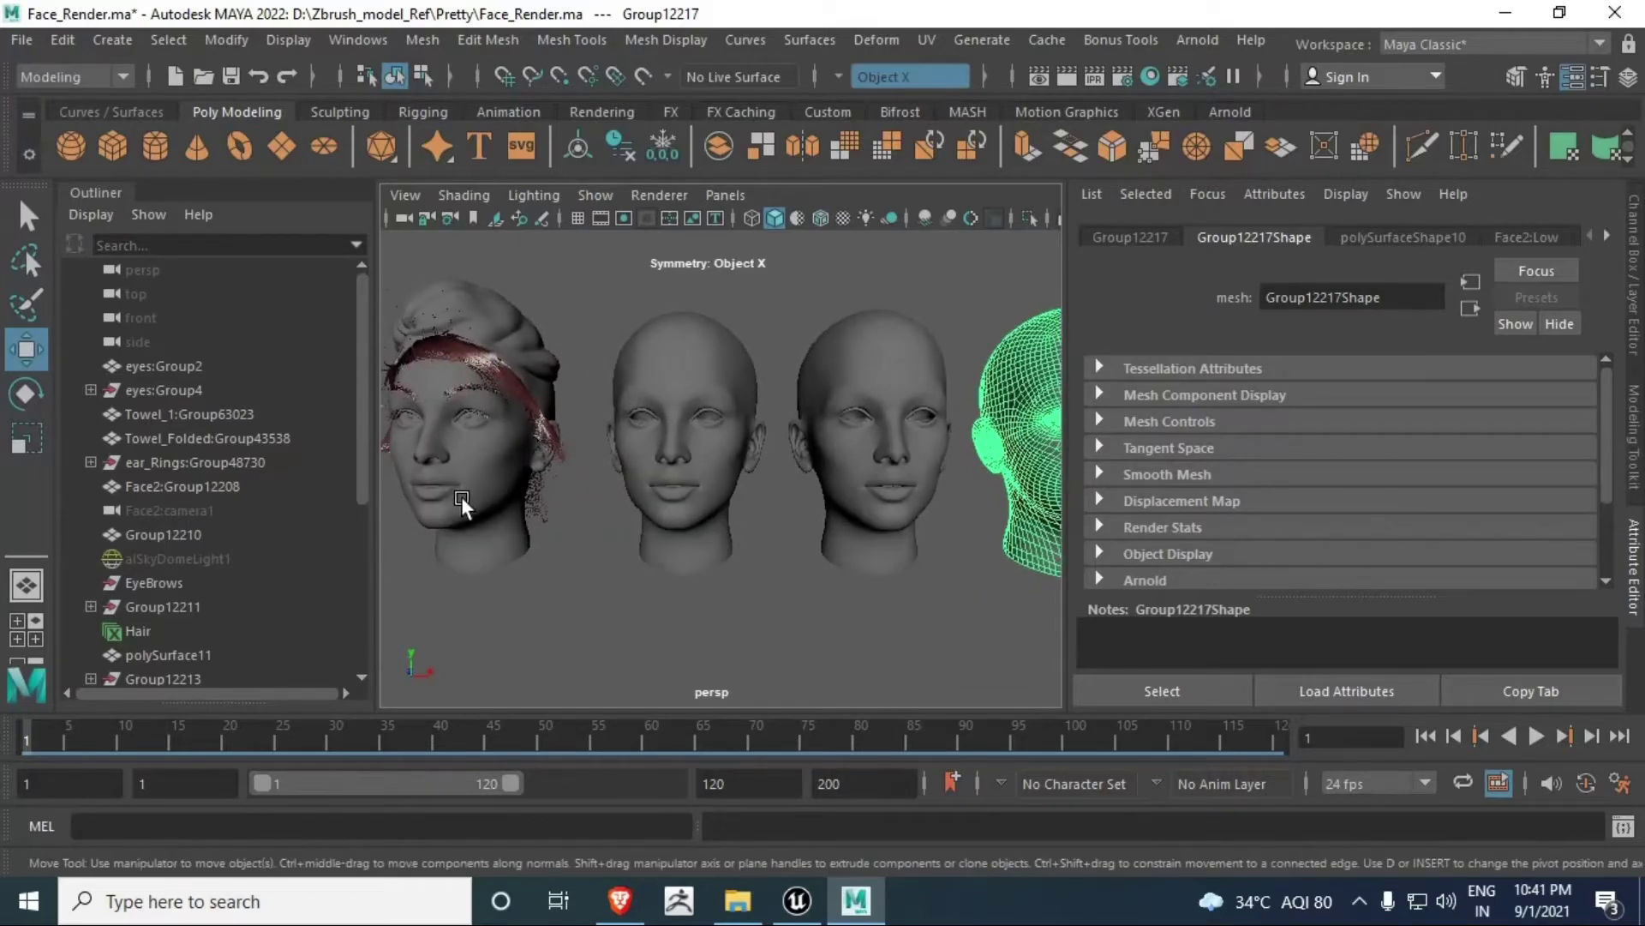
{"action": "middle_click_drag", "start_coordinate": [502, 506], "coordinate": [761, 484], "text": "alt"}
{"action": "scroll", "coordinate": [674, 487], "scroll_direction": "up", "scroll_amount": 6}
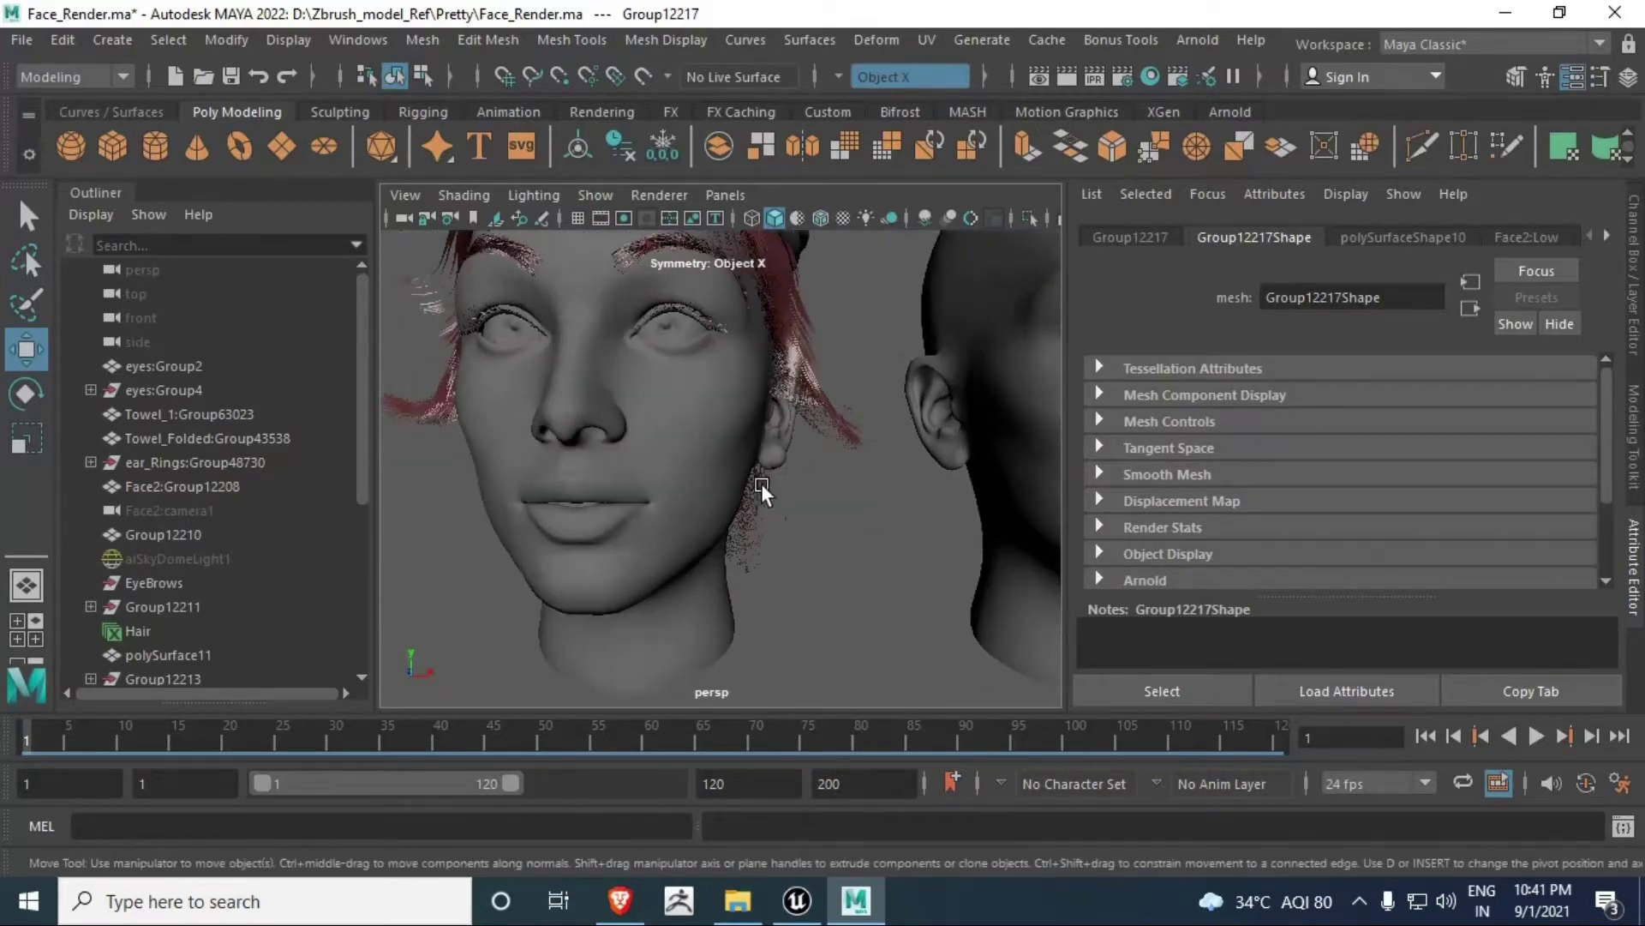
{"action": "left_click", "coordinate": [678, 502]}
{"action": "middle_click_drag", "start_coordinate": [672, 508], "coordinate": [752, 485], "text": "alt"}
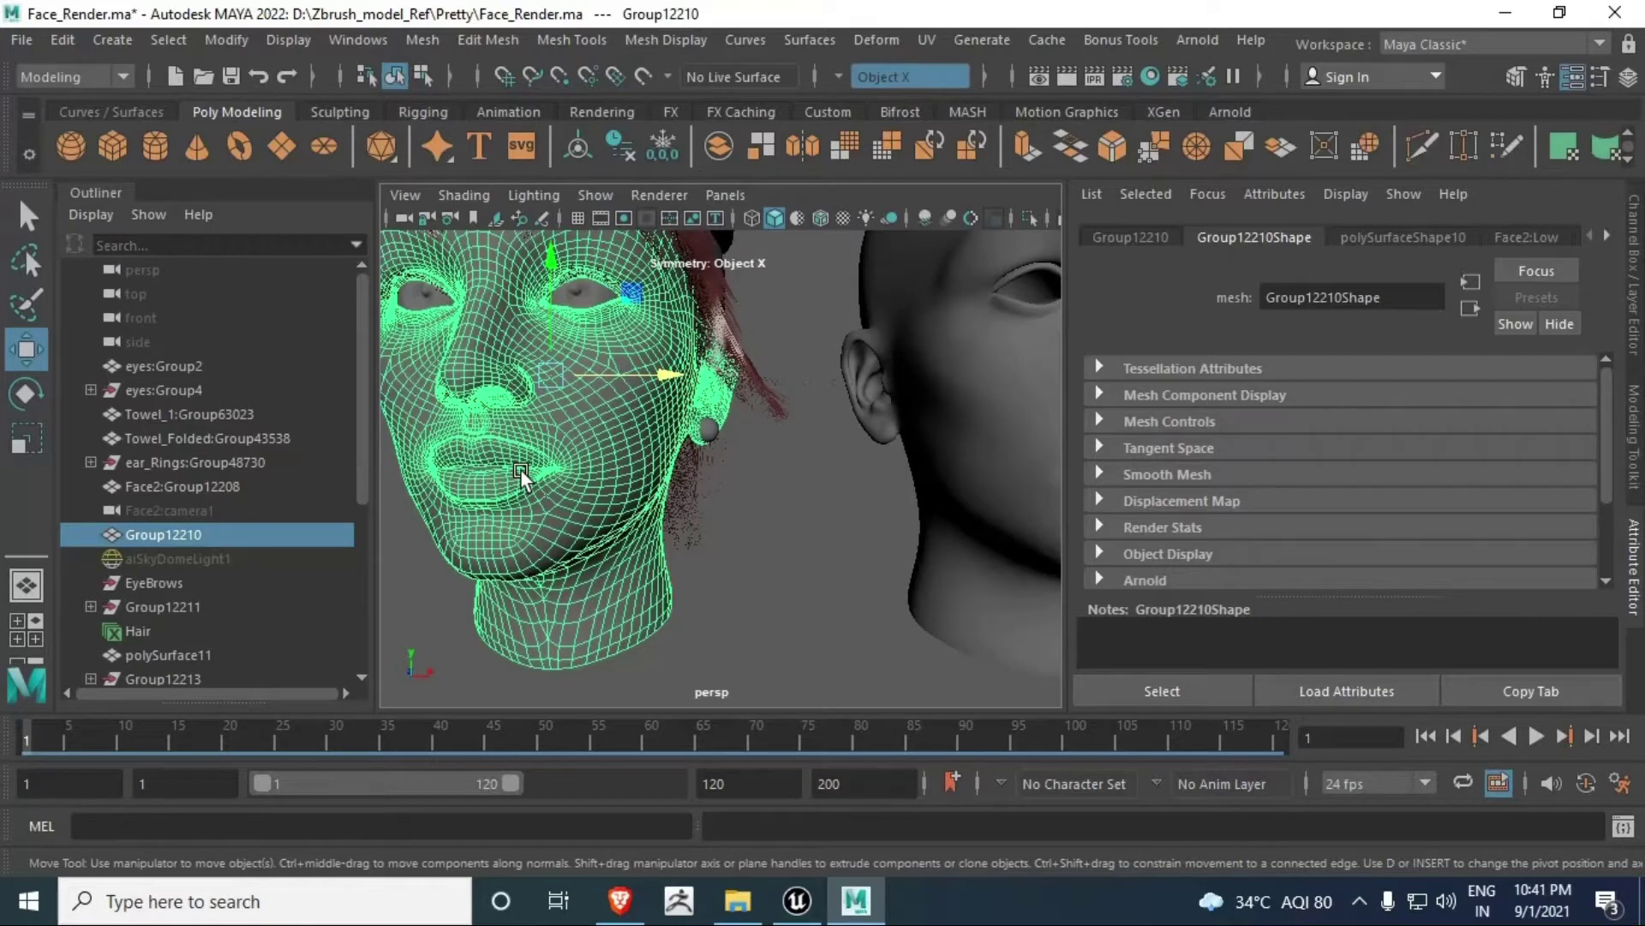
{"action": "middle_click_drag", "start_coordinate": [665, 465], "coordinate": [539, 498], "text": "alt"}
{"action": "middle_click_drag", "start_coordinate": [685, 493], "coordinate": [473, 485], "text": "alt"}
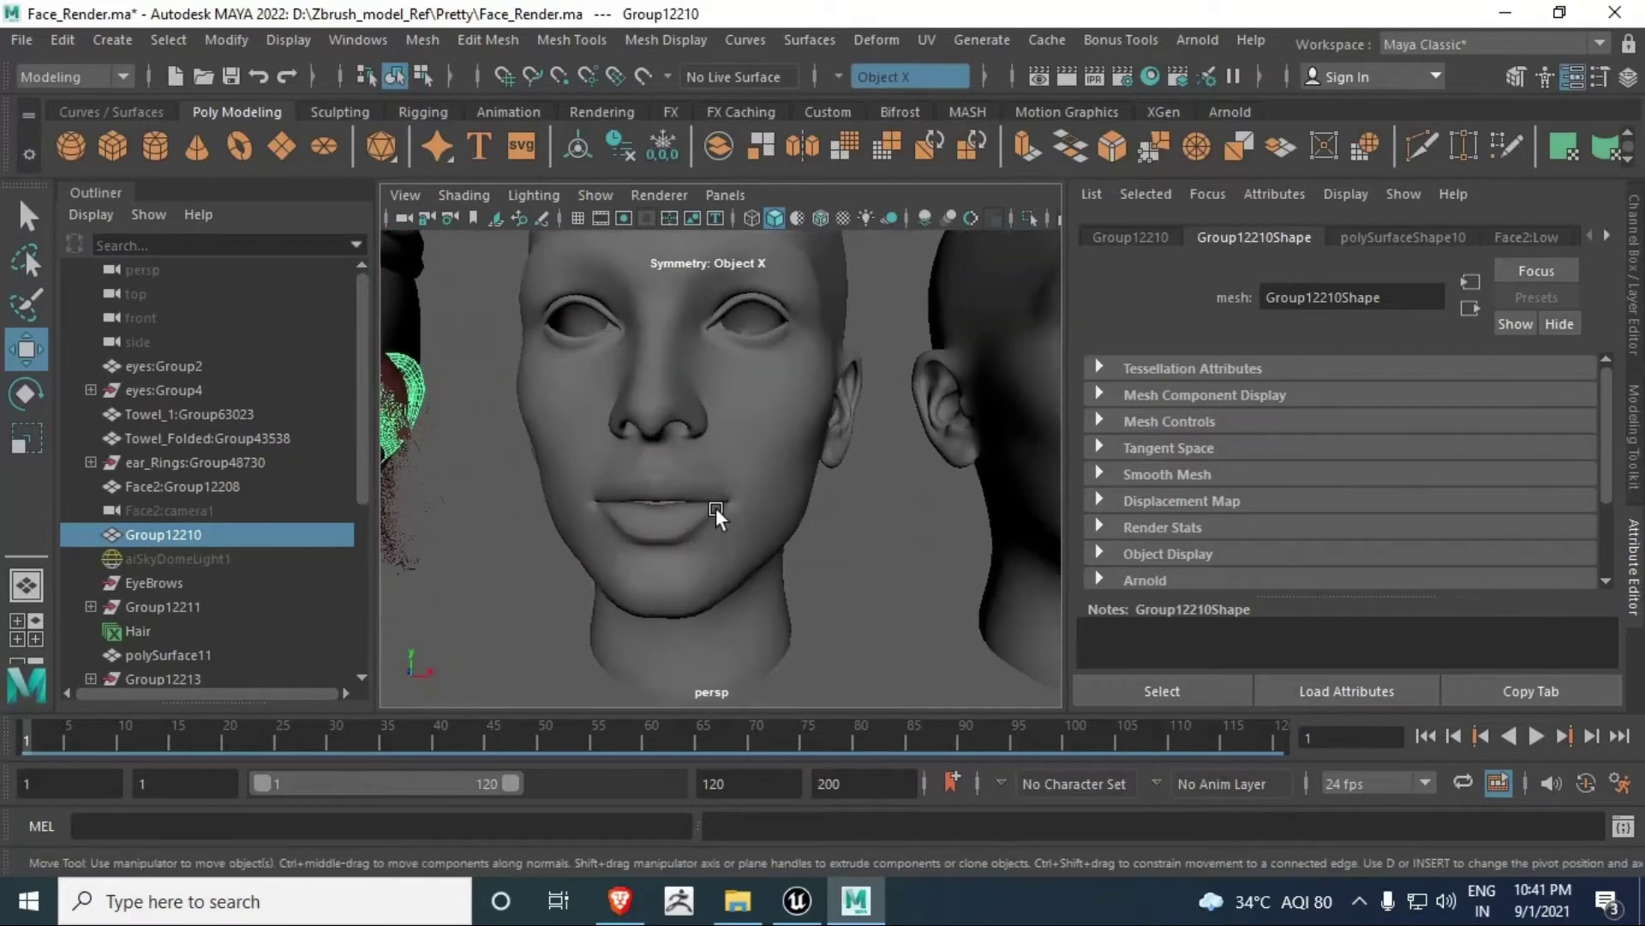
Step: Select the mouth-corner vertex on the first head copy with X symmetry and set the soft-selection falloff radius to about 0.09
{"action": "left_click", "coordinate": [716, 508]}
{"action": "right_click_drag", "start_coordinate": [687, 541], "coordinate": [751, 501], "text": "alt"}
{"action": "middle_click_drag", "start_coordinate": [751, 500], "coordinate": [825, 478], "text": "alt"}
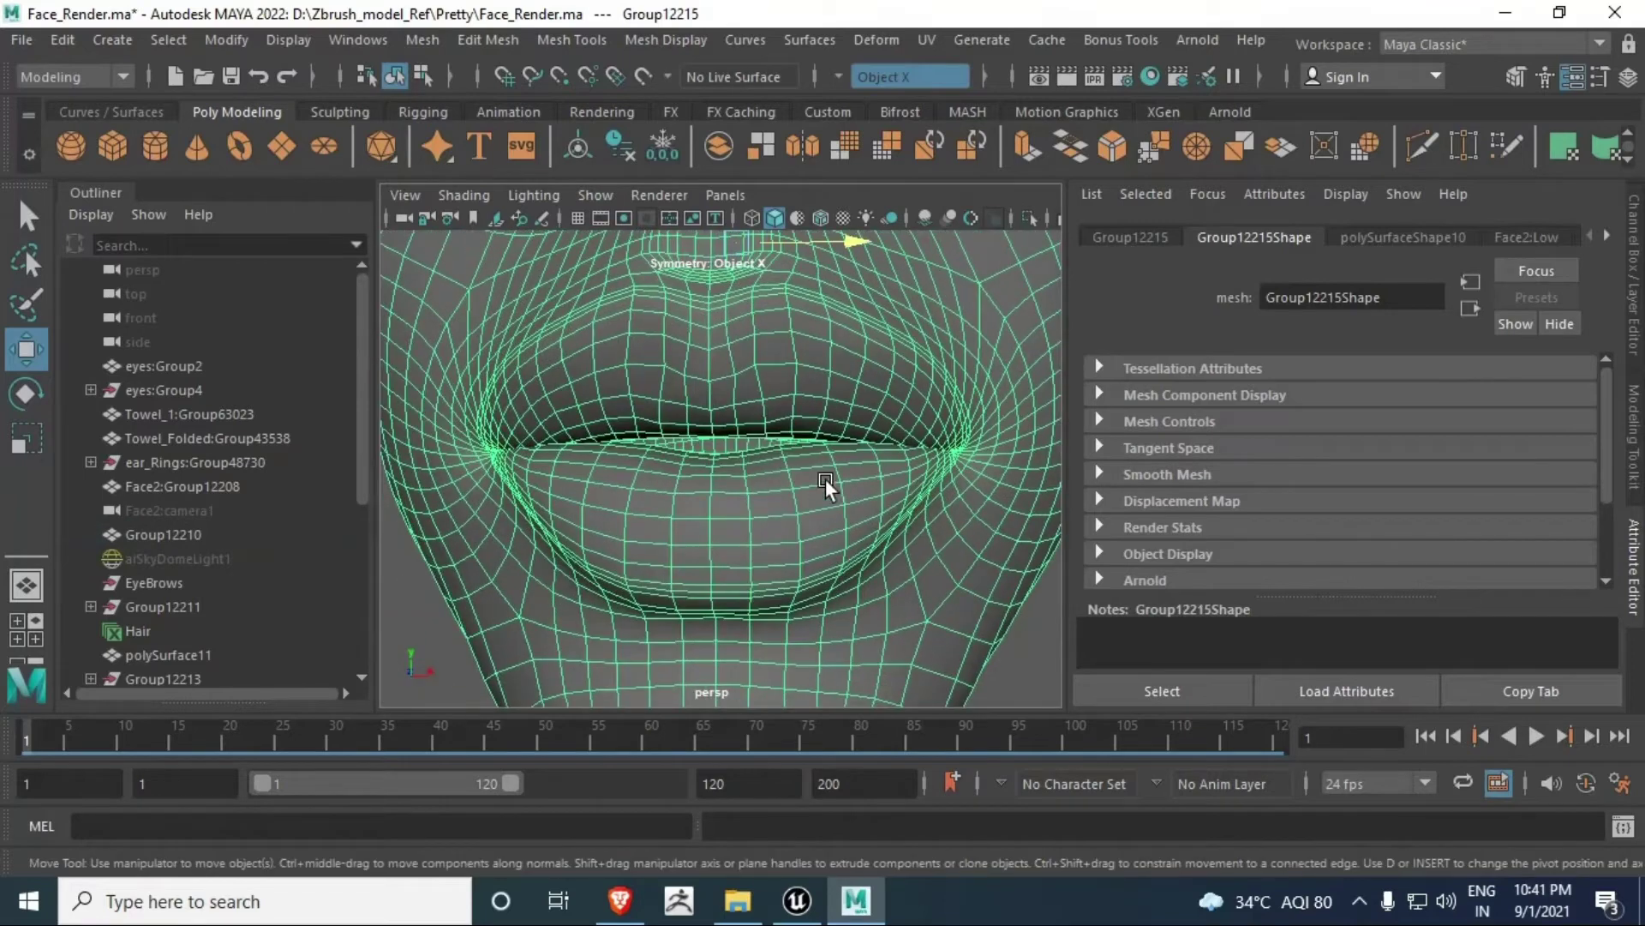
{"action": "right_click_drag", "start_coordinate": [825, 478], "coordinate": [713, 236]}
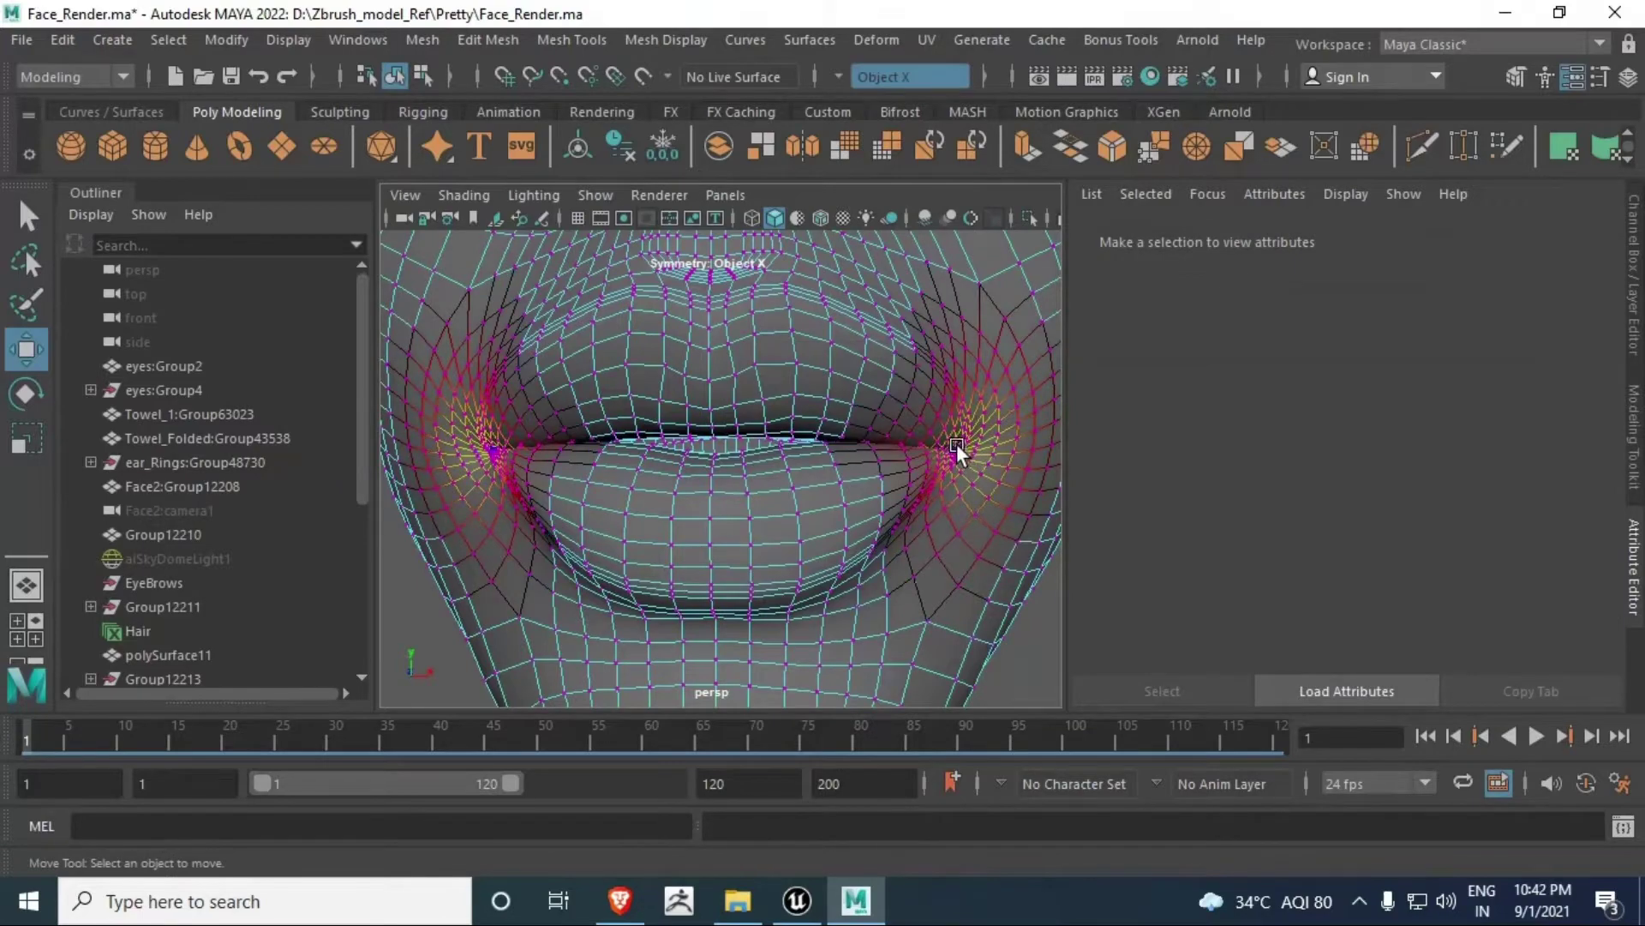
{"action": "left_click", "coordinate": [957, 448]}
{"action": "left_click_drag", "start_coordinate": [886, 542], "coordinate": [781, 514], "text": "alt"}
{"action": "right_click_drag", "start_coordinate": [773, 497], "coordinate": [773, 492], "text": "alt"}
{"action": "scroll", "coordinate": [773, 491], "scroll_direction": "up", "scroll_amount": 2}
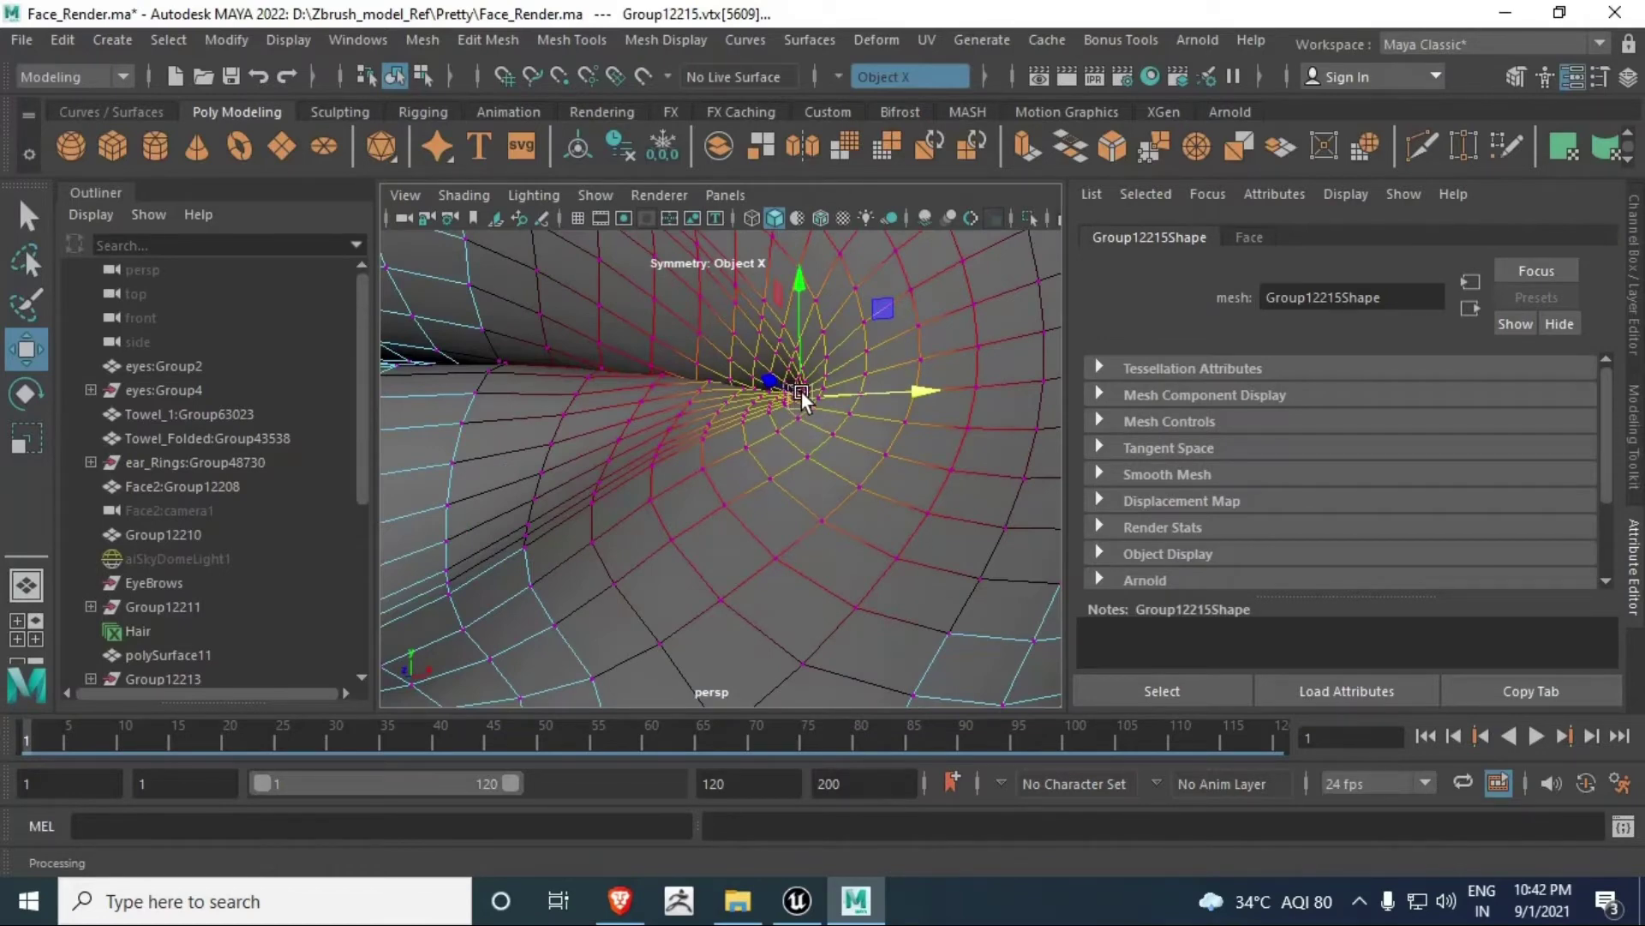
{"action": "key", "text": "b"}
{"action": "left_click_drag", "start_coordinate": [801, 392], "coordinate": [1067, 390]}
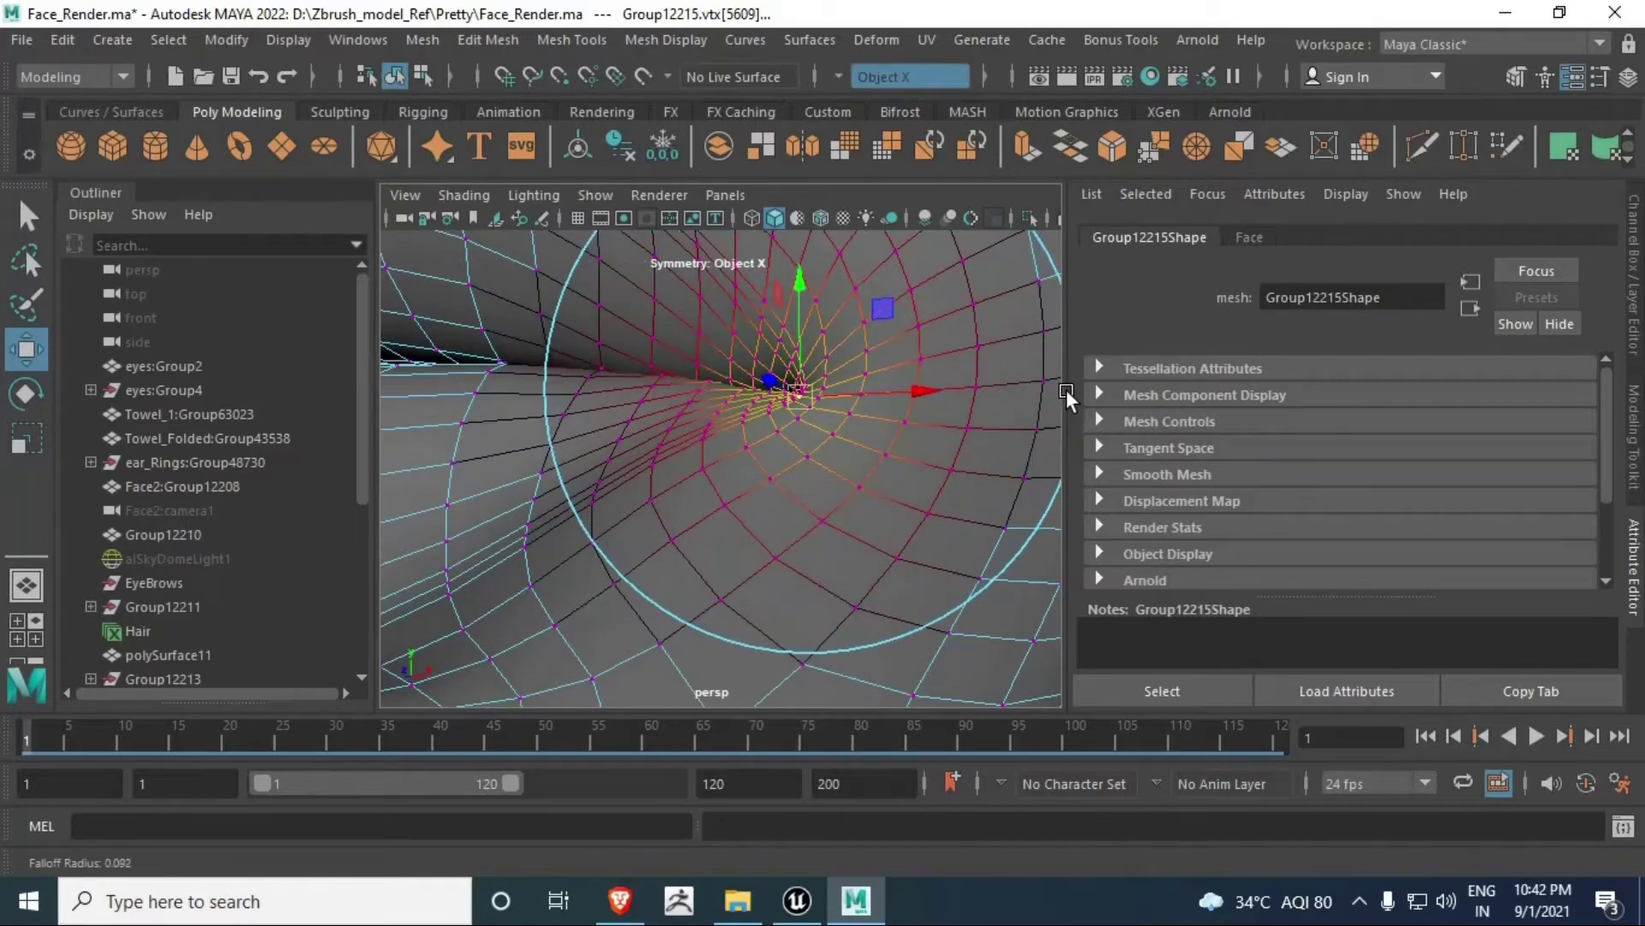
Step: Move the soft-selected mouth corners back, up and outward to shape a smile on the first head copy
{"action": "scroll", "coordinate": [843, 379], "scroll_direction": "down", "scroll_amount": 10}
{"action": "scroll", "coordinate": [730, 475], "scroll_direction": "up", "scroll_amount": 8}
{"action": "left_click_drag", "start_coordinate": [748, 461], "coordinate": [897, 440], "text": "alt"}
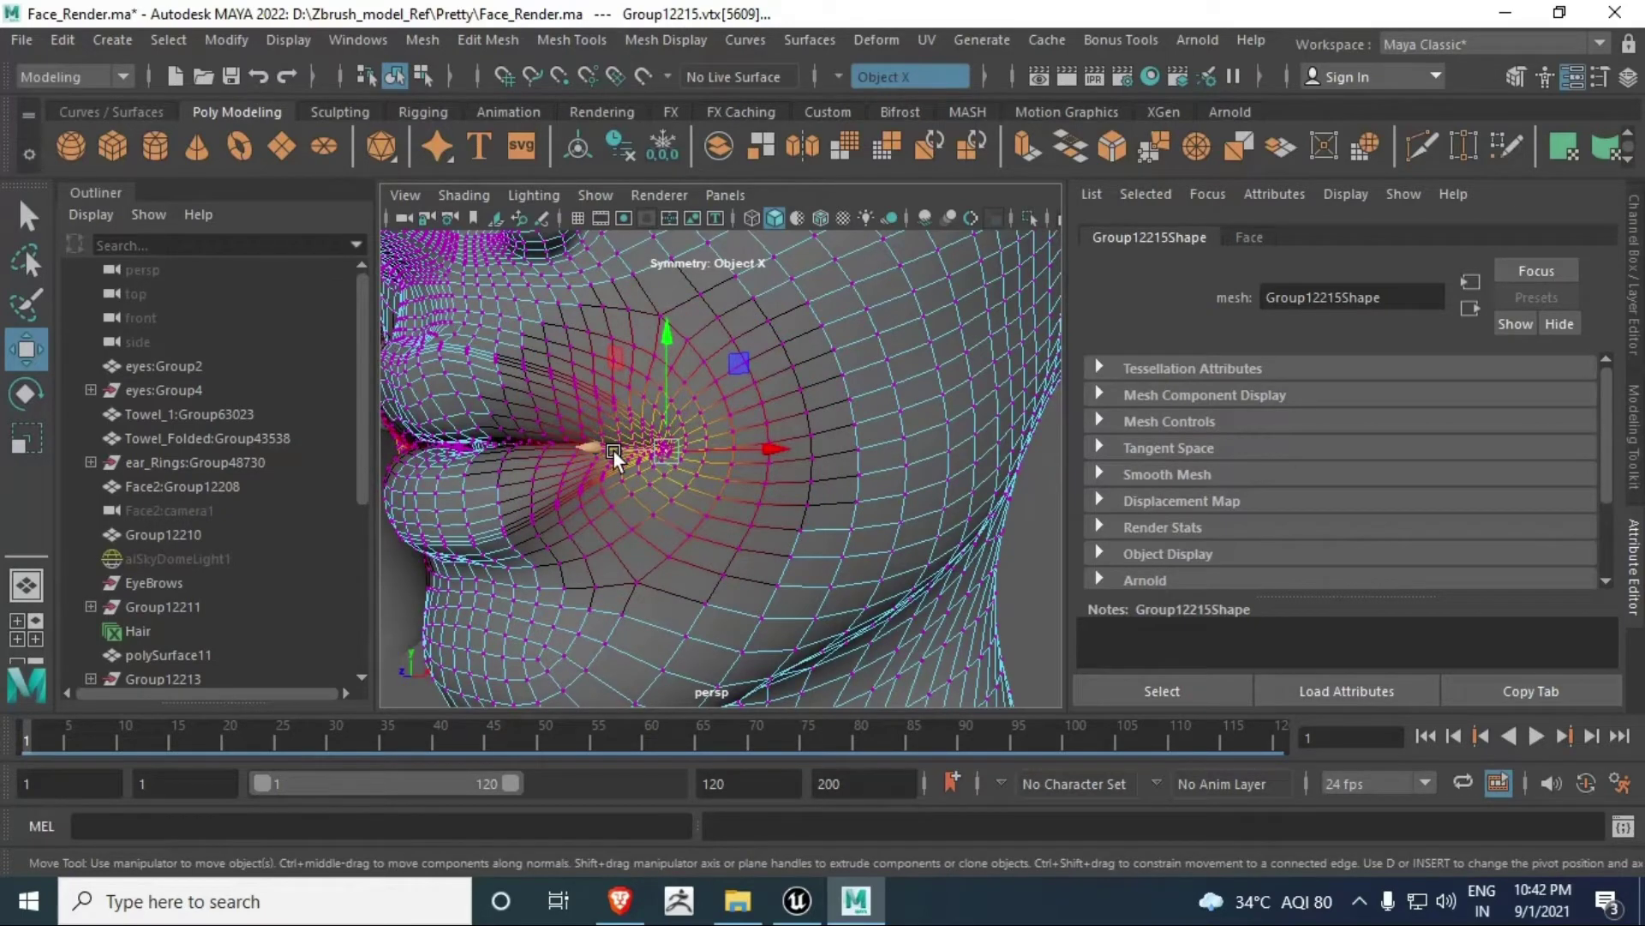
{"action": "middle_click_drag", "start_coordinate": [613, 449], "coordinate": [713, 312]}
{"action": "scroll", "coordinate": [638, 392], "scroll_direction": "down", "scroll_amount": 5}
{"action": "left_click_drag", "start_coordinate": [638, 392], "coordinate": [734, 454], "text": "alt"}
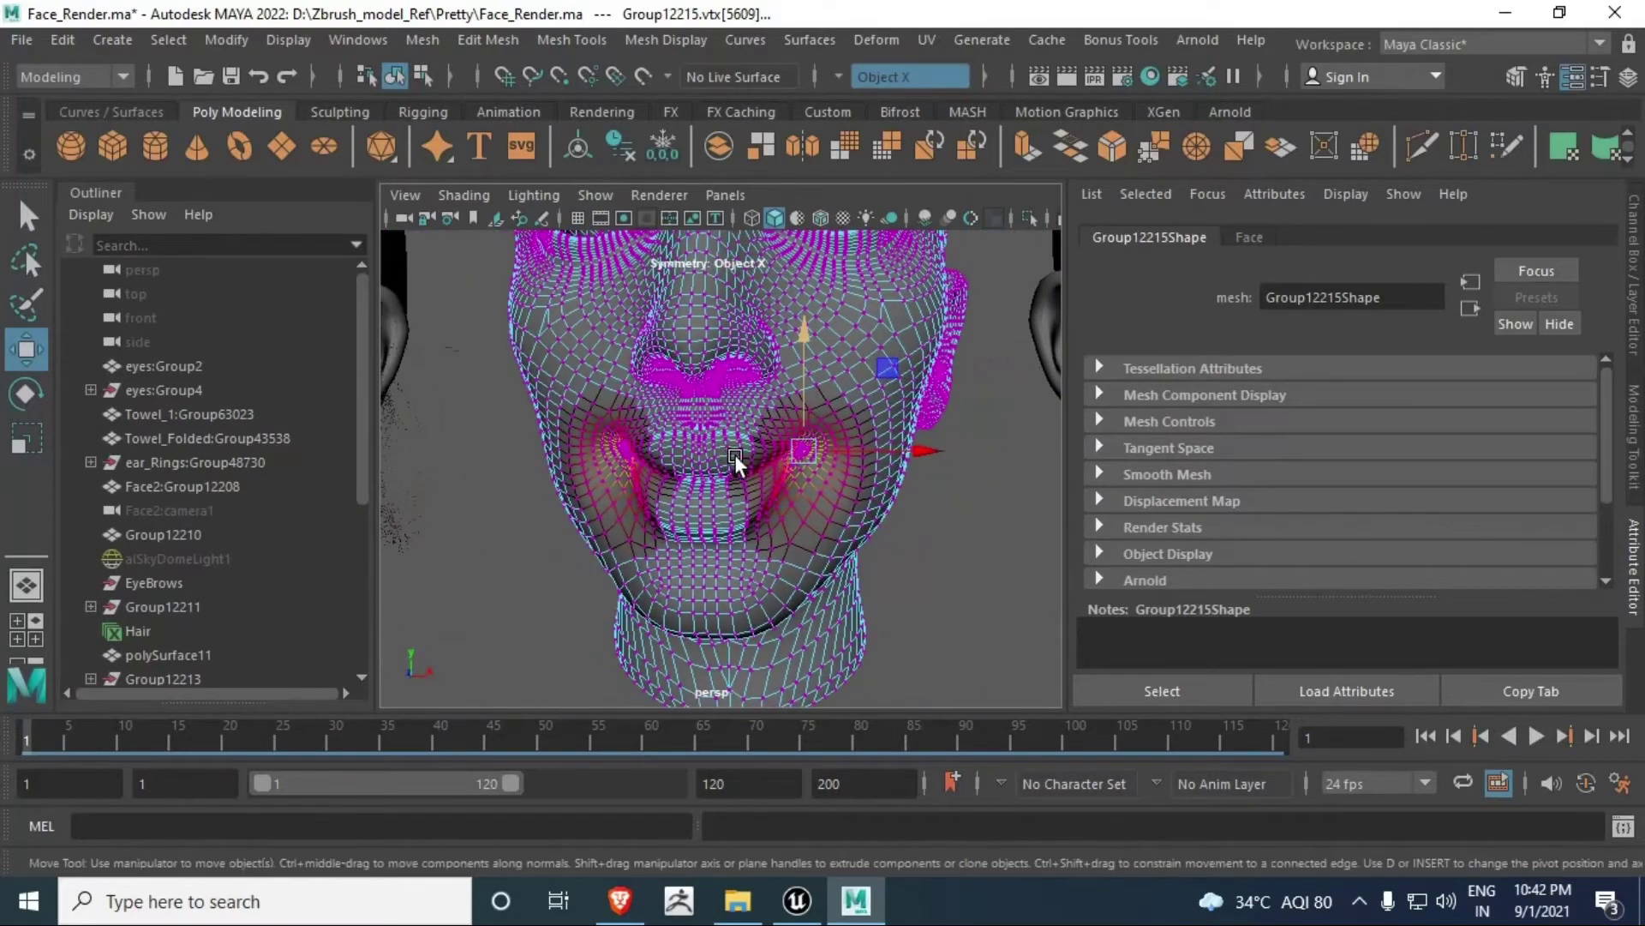
{"action": "left_click_drag", "start_coordinate": [862, 449], "coordinate": [803, 543]}
{"action": "middle_click_drag", "start_coordinate": [804, 543], "coordinate": [738, 521], "text": "alt"}
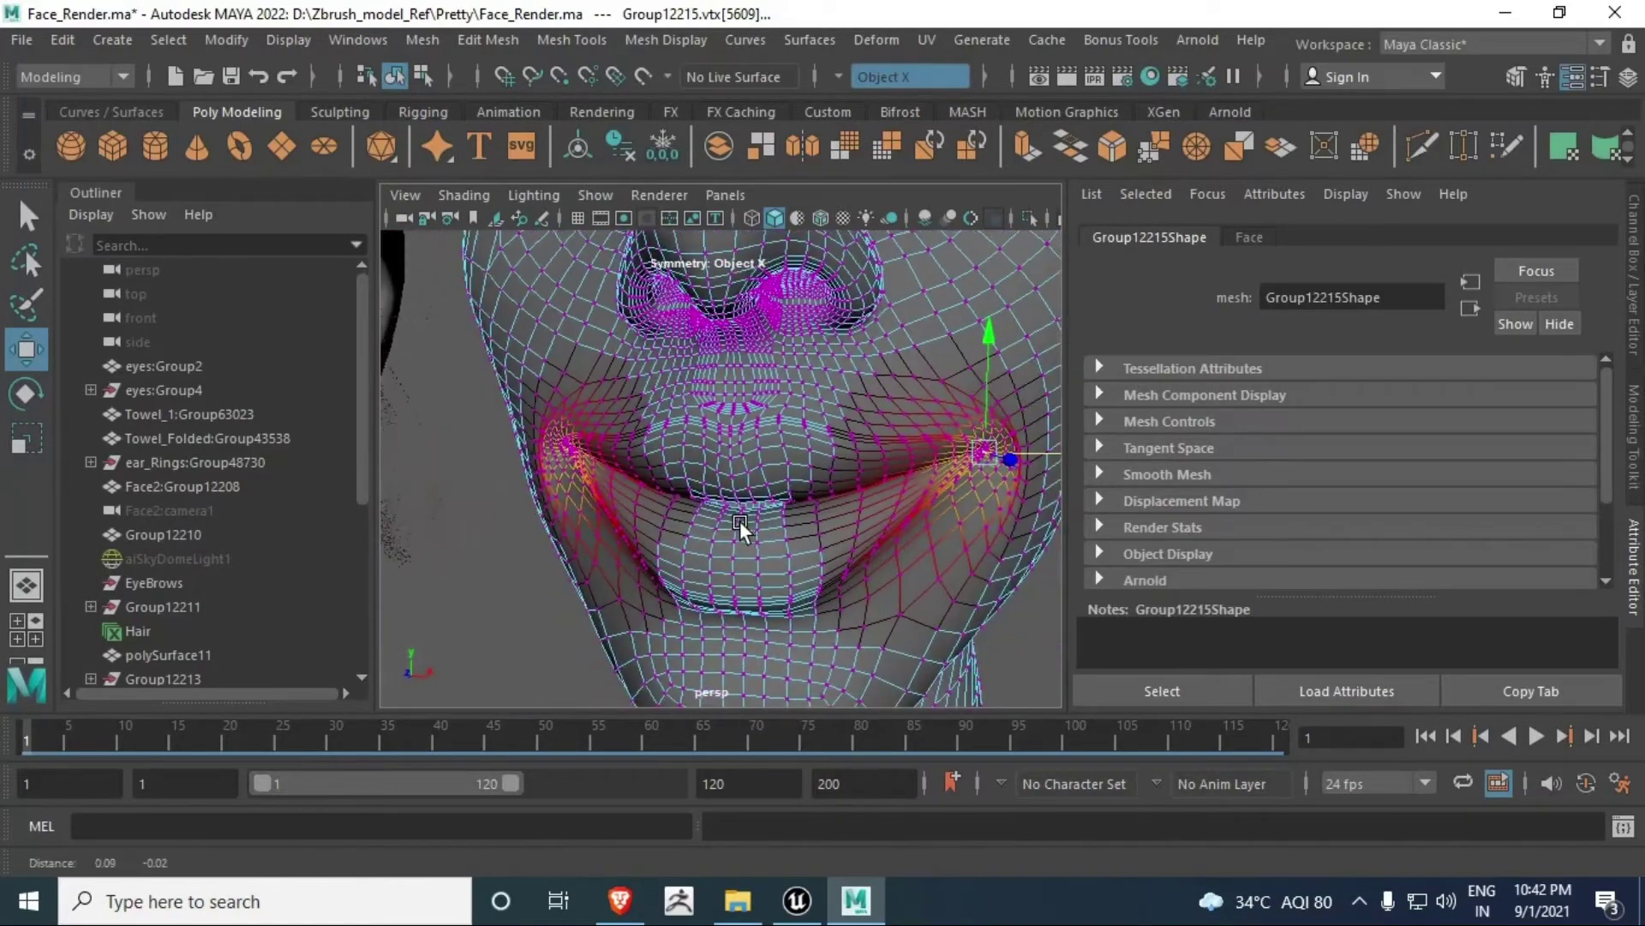
{"action": "left_click_drag", "start_coordinate": [738, 521], "coordinate": [650, 535], "text": "alt"}
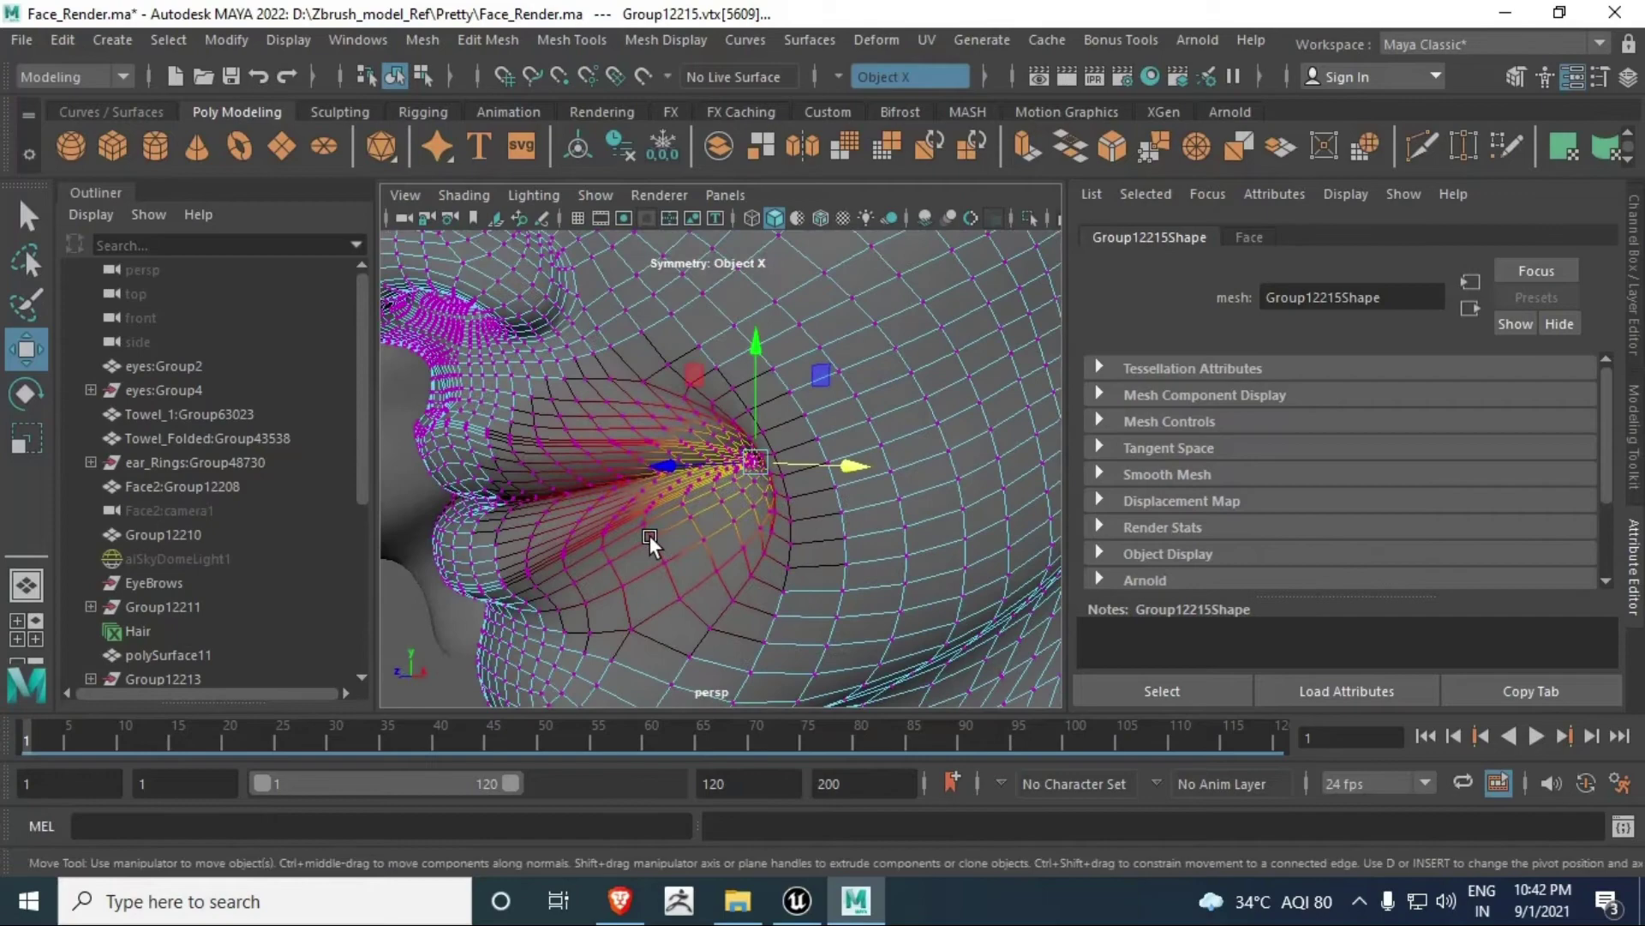
Step: Return the smiling head copy to object mode and clear the selection
{"action": "scroll", "coordinate": [700, 451], "scroll_direction": "down", "scroll_amount": 6}
{"action": "left_click_drag", "start_coordinate": [706, 463], "coordinate": [867, 499], "text": "alt"}
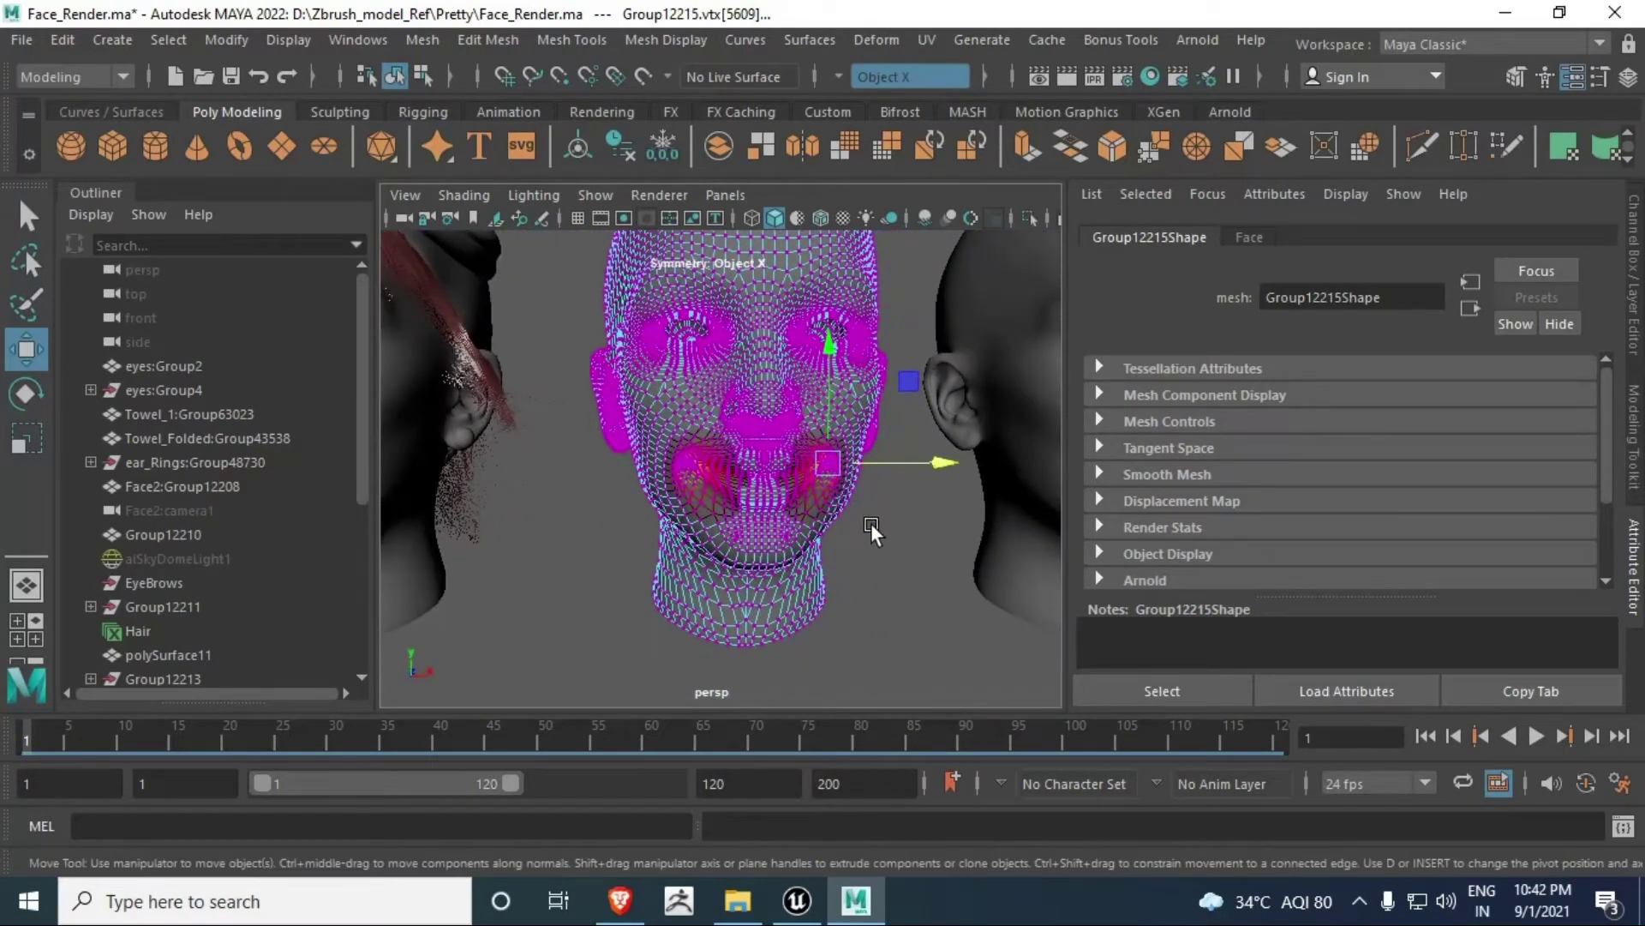
{"action": "left_click", "coordinate": [867, 530]}
{"action": "right_click_drag", "start_coordinate": [836, 538], "coordinate": [905, 203]}
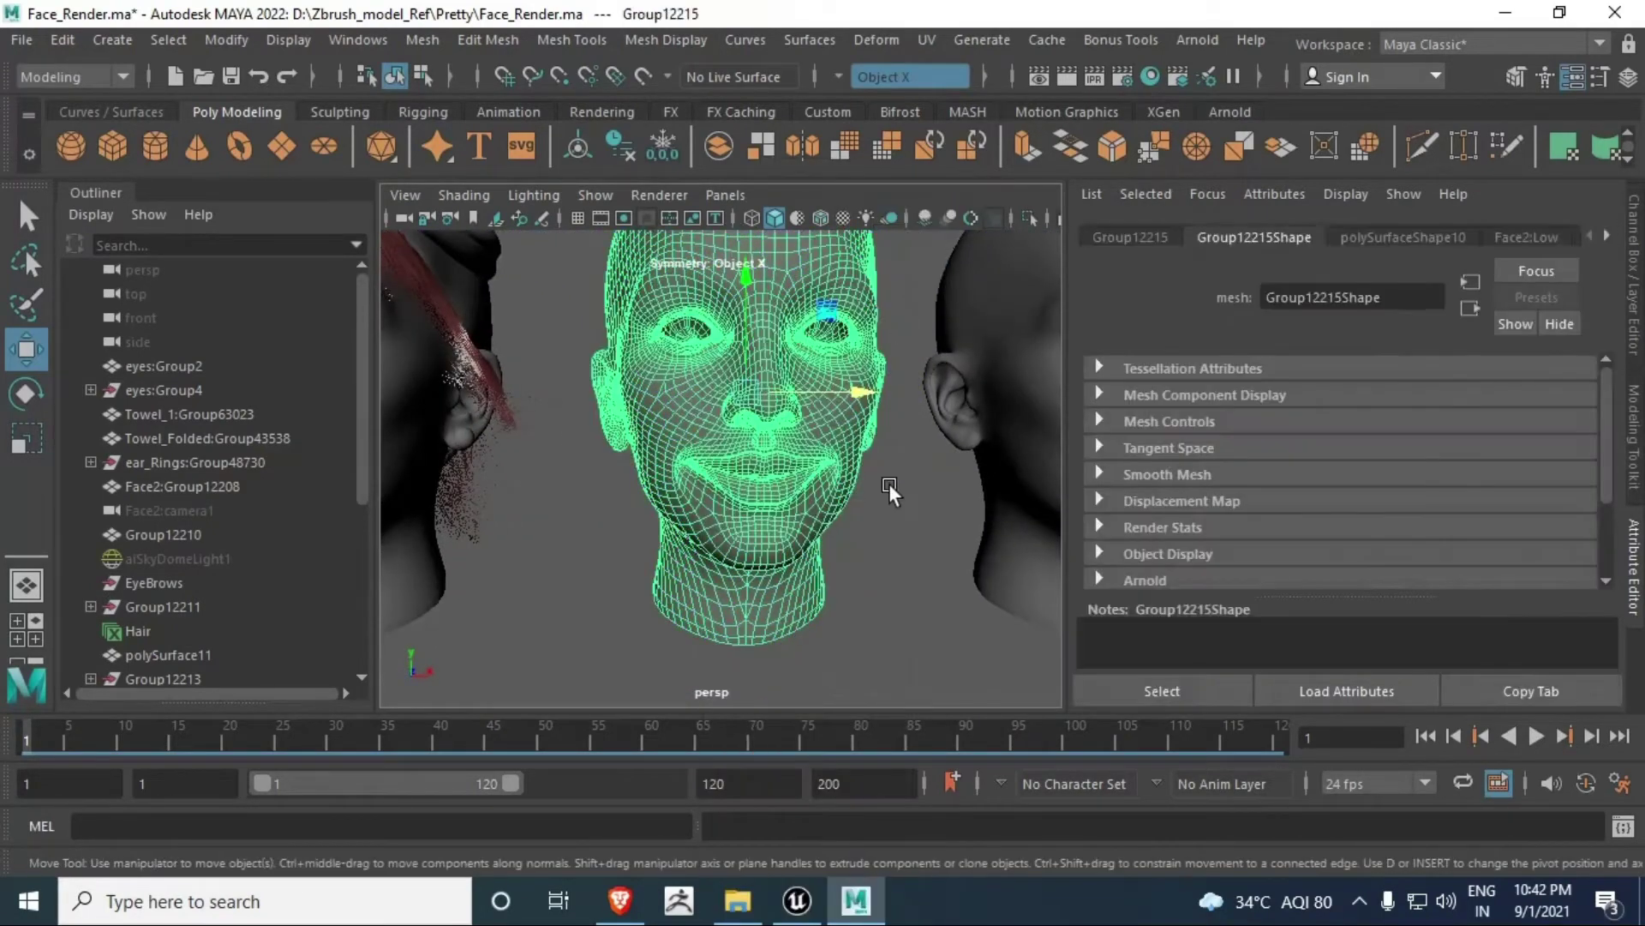
{"action": "left_click", "coordinate": [888, 483]}
Step: Examine the shading and creases around the smiling mouth and its corner from several angles
{"action": "left_click_drag", "start_coordinate": [888, 483], "coordinate": [725, 523], "text": "alt"}
{"action": "scroll", "coordinate": [812, 526], "scroll_direction": "down", "scroll_amount": 3}
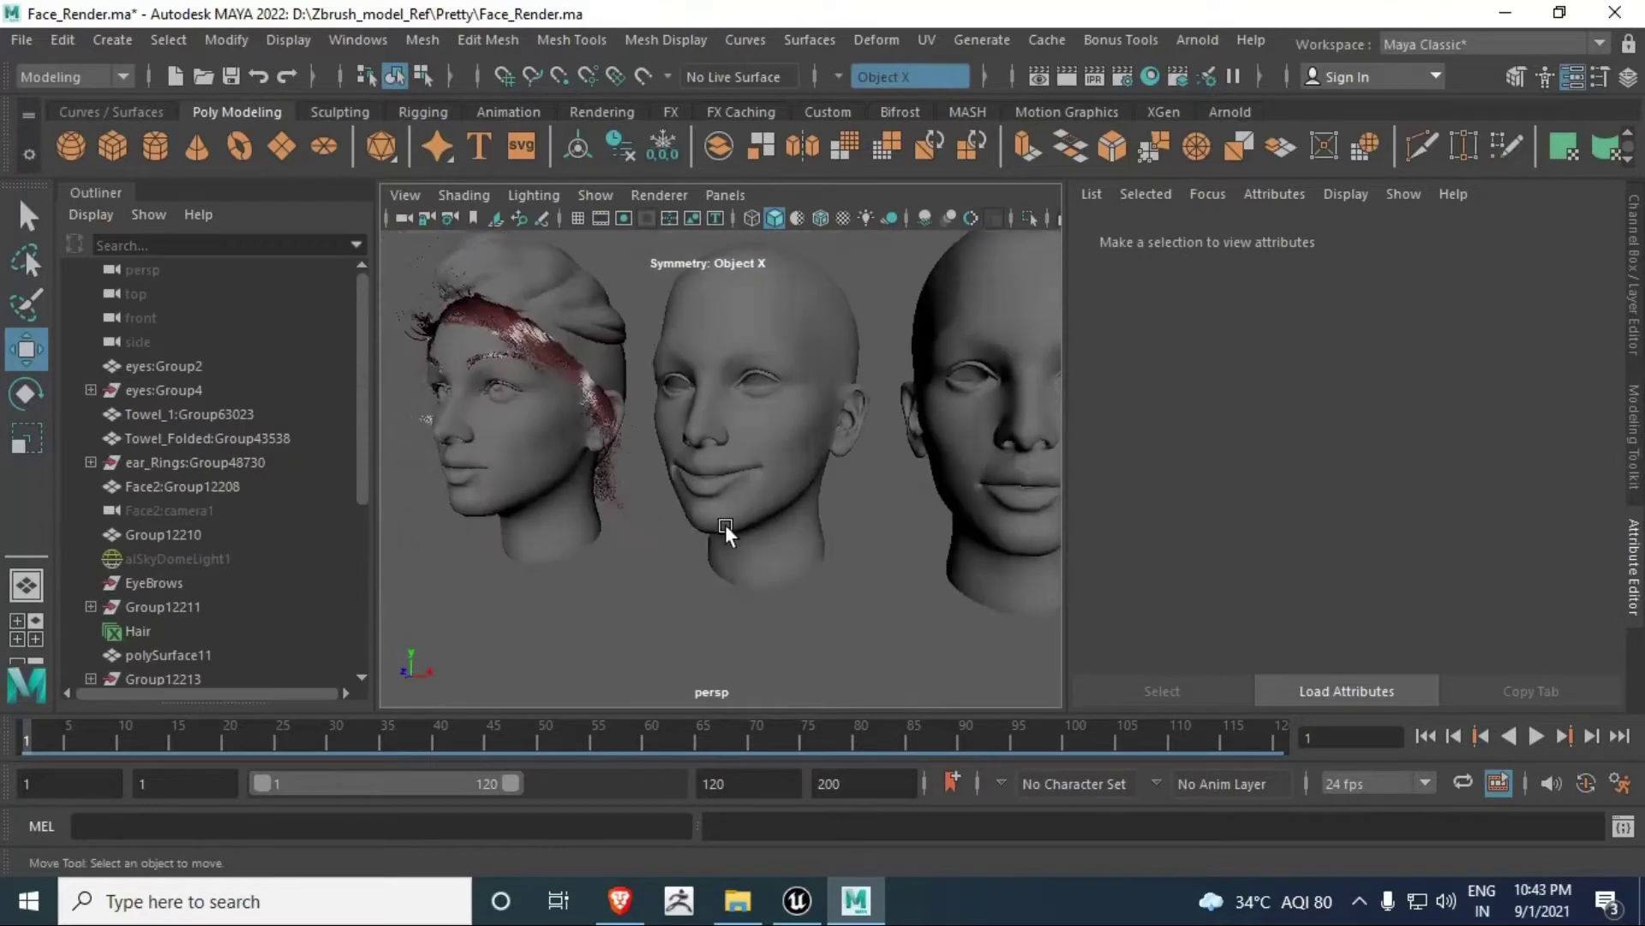
{"action": "scroll", "coordinate": [725, 523], "scroll_direction": "up", "scroll_amount": 6}
{"action": "middle_click_drag", "start_coordinate": [734, 502], "coordinate": [737, 521], "text": "alt"}
{"action": "left_click_drag", "start_coordinate": [737, 521], "coordinate": [691, 542], "text": "alt"}
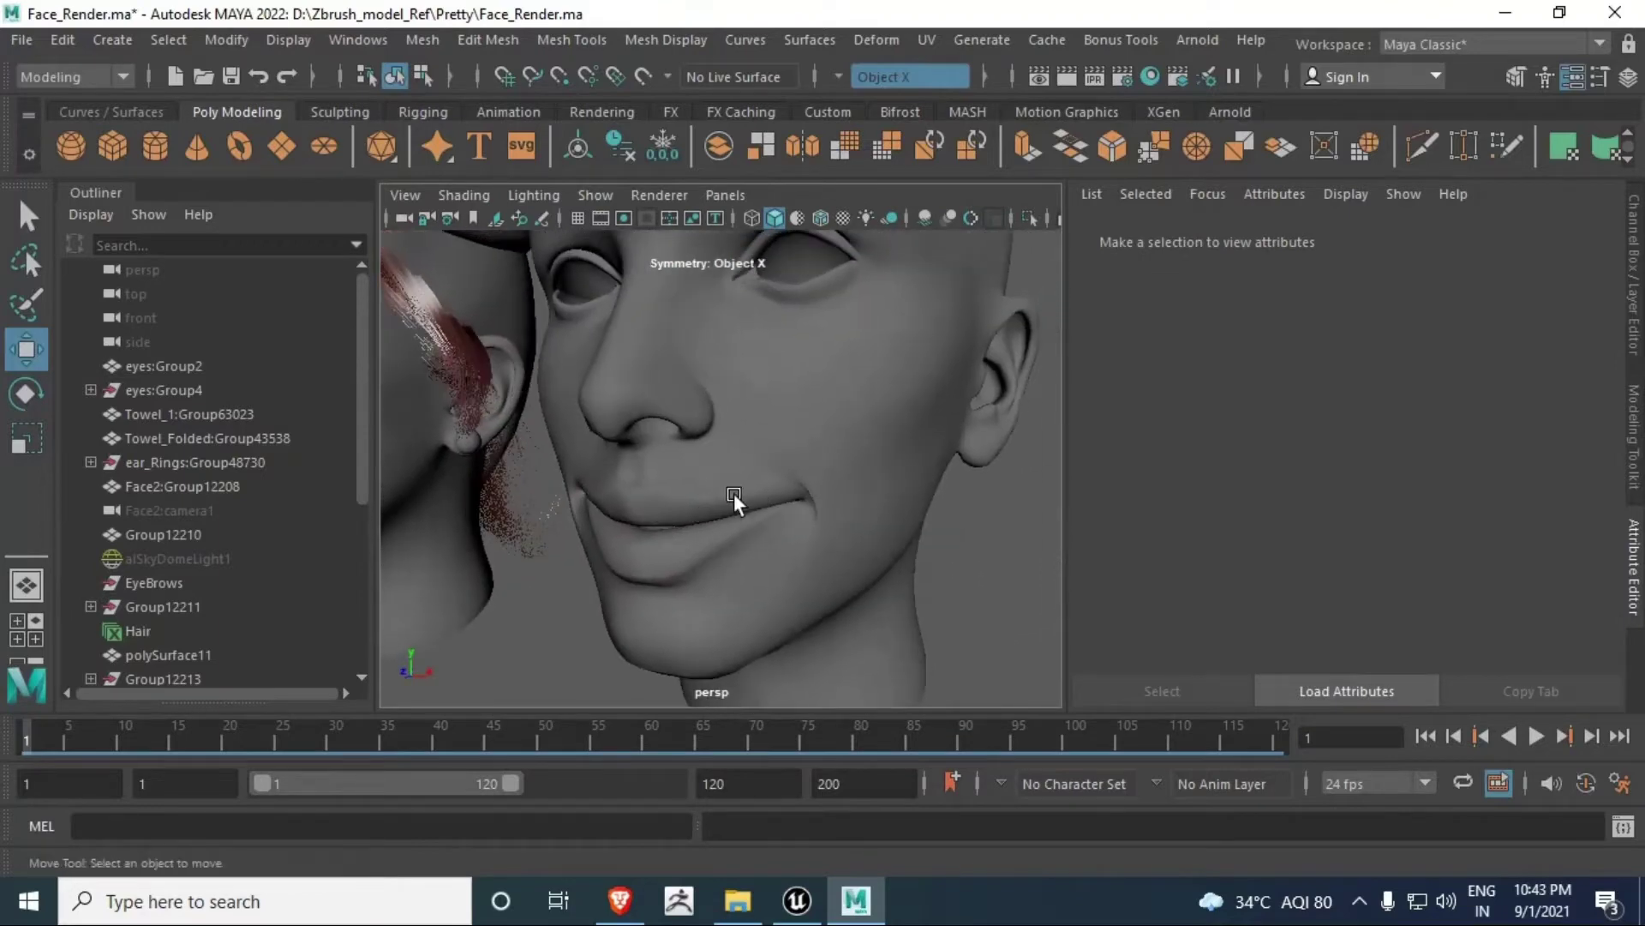
{"action": "middle_click_drag", "start_coordinate": [733, 492], "coordinate": [655, 469], "text": "alt"}
{"action": "left_click_drag", "start_coordinate": [654, 470], "coordinate": [755, 492], "text": "alt"}
{"action": "scroll", "coordinate": [754, 461], "scroll_direction": "up", "scroll_amount": 4}
{"action": "middle_click_drag", "start_coordinate": [754, 461], "coordinate": [701, 450], "text": "alt"}
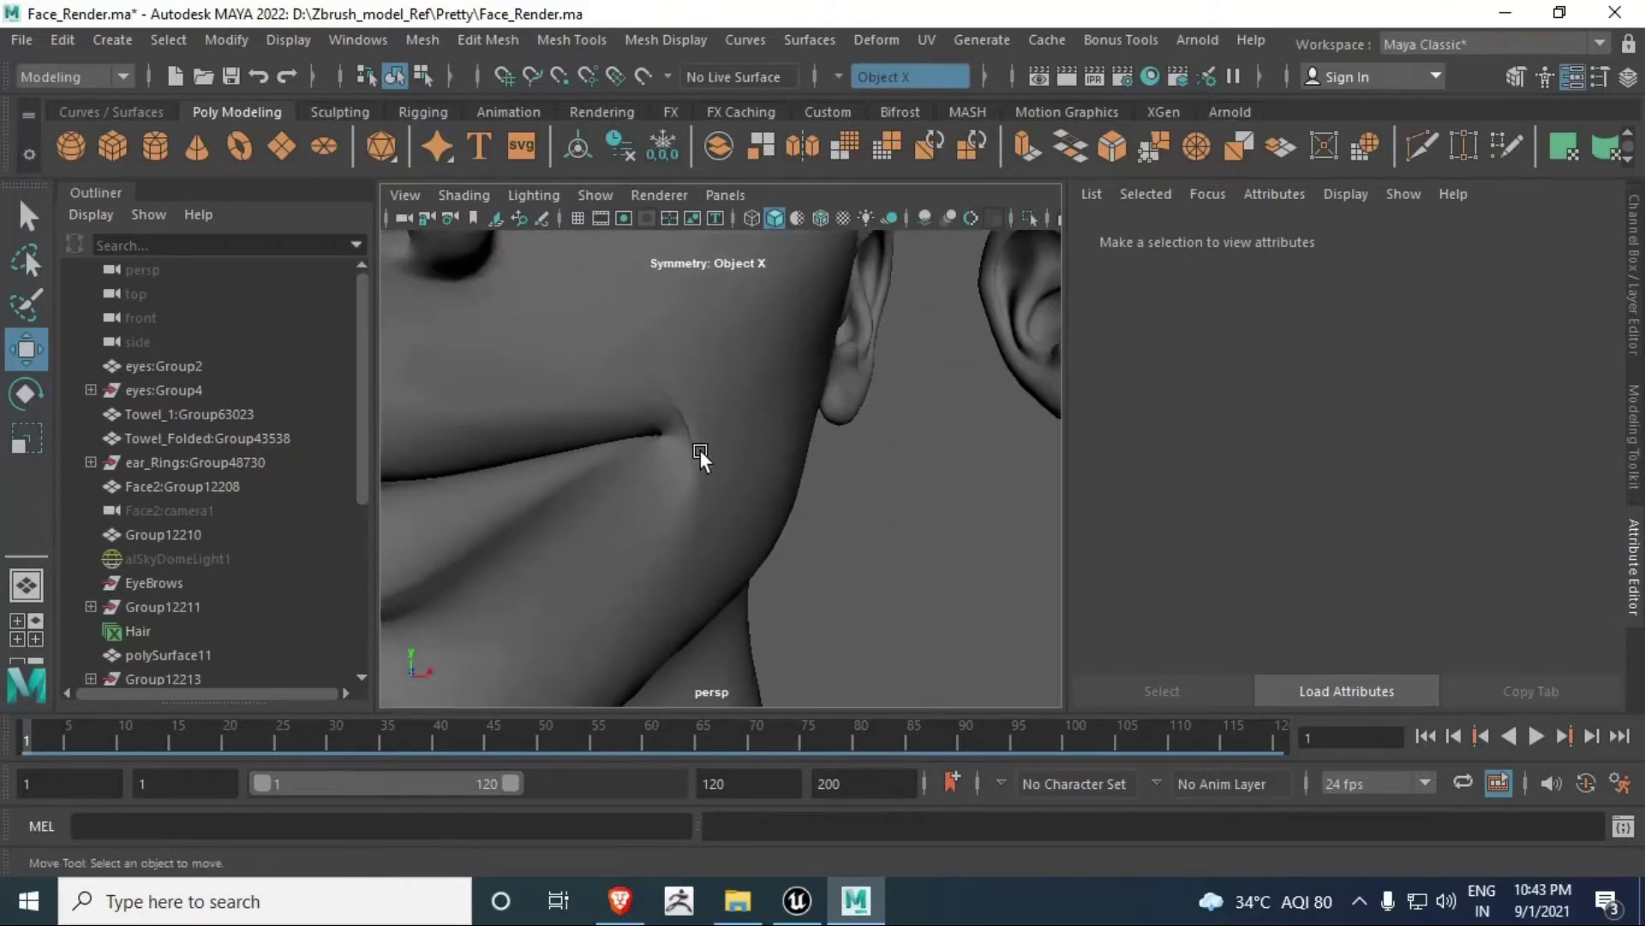
Step: Select the smiling head copy and activate the Grab sculpting tool on it
{"action": "left_click", "coordinate": [701, 449]}
{"action": "scroll", "coordinate": [716, 443], "scroll_direction": "up", "scroll_amount": 6}
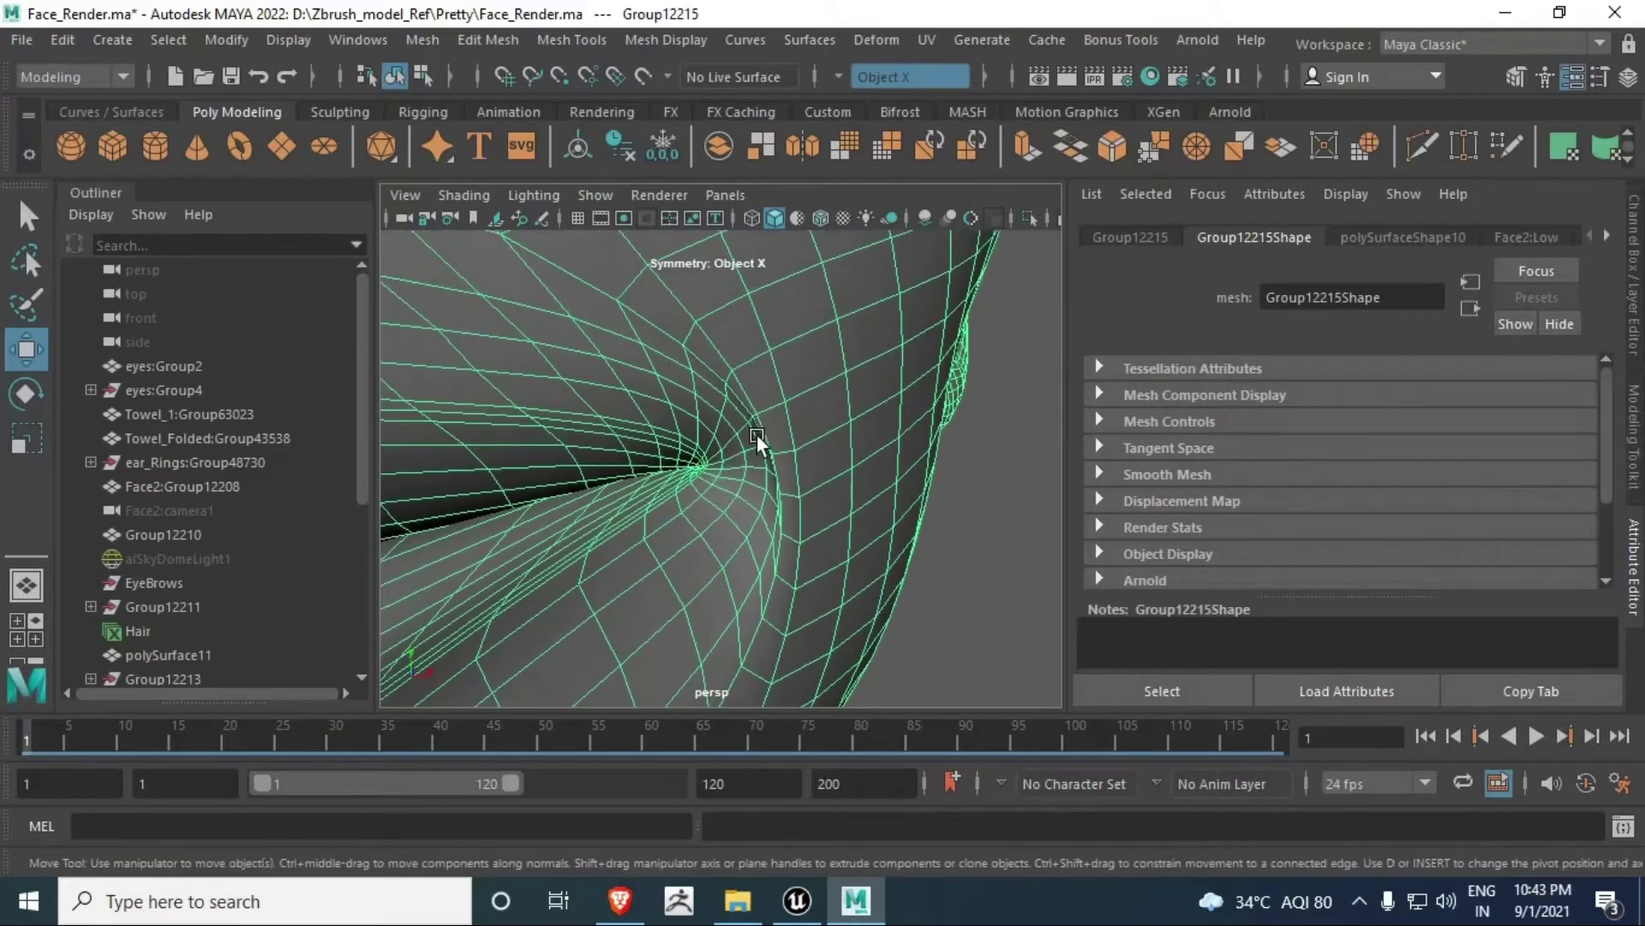
{"action": "left_click", "coordinate": [338, 111]}
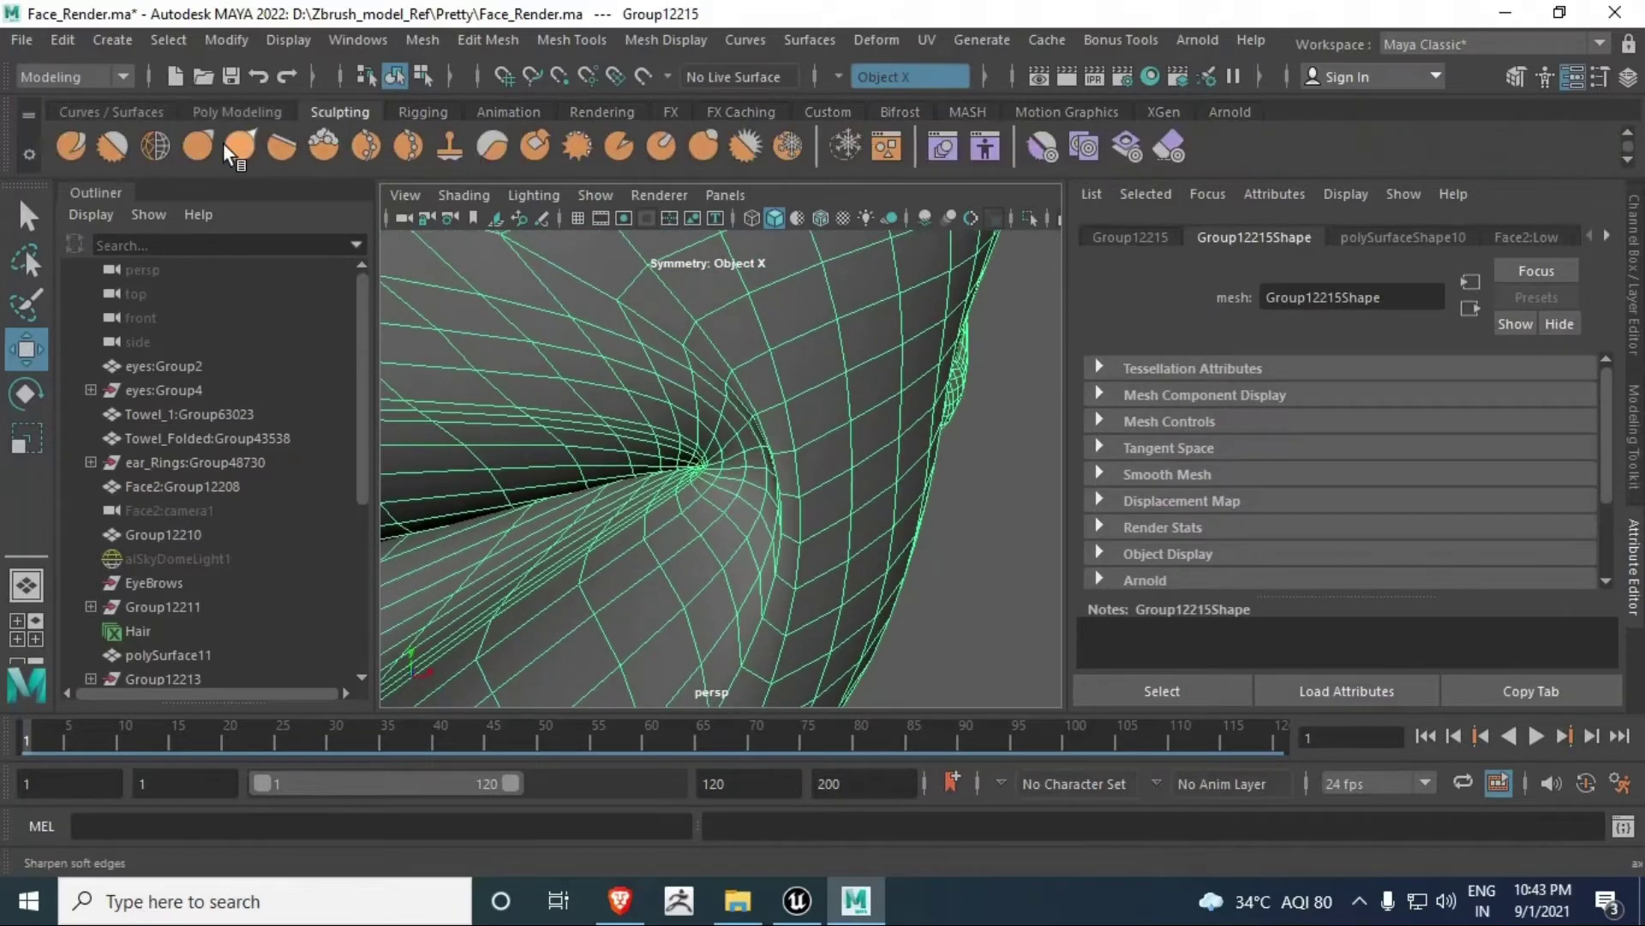
{"action": "left_click", "coordinate": [198, 148]}
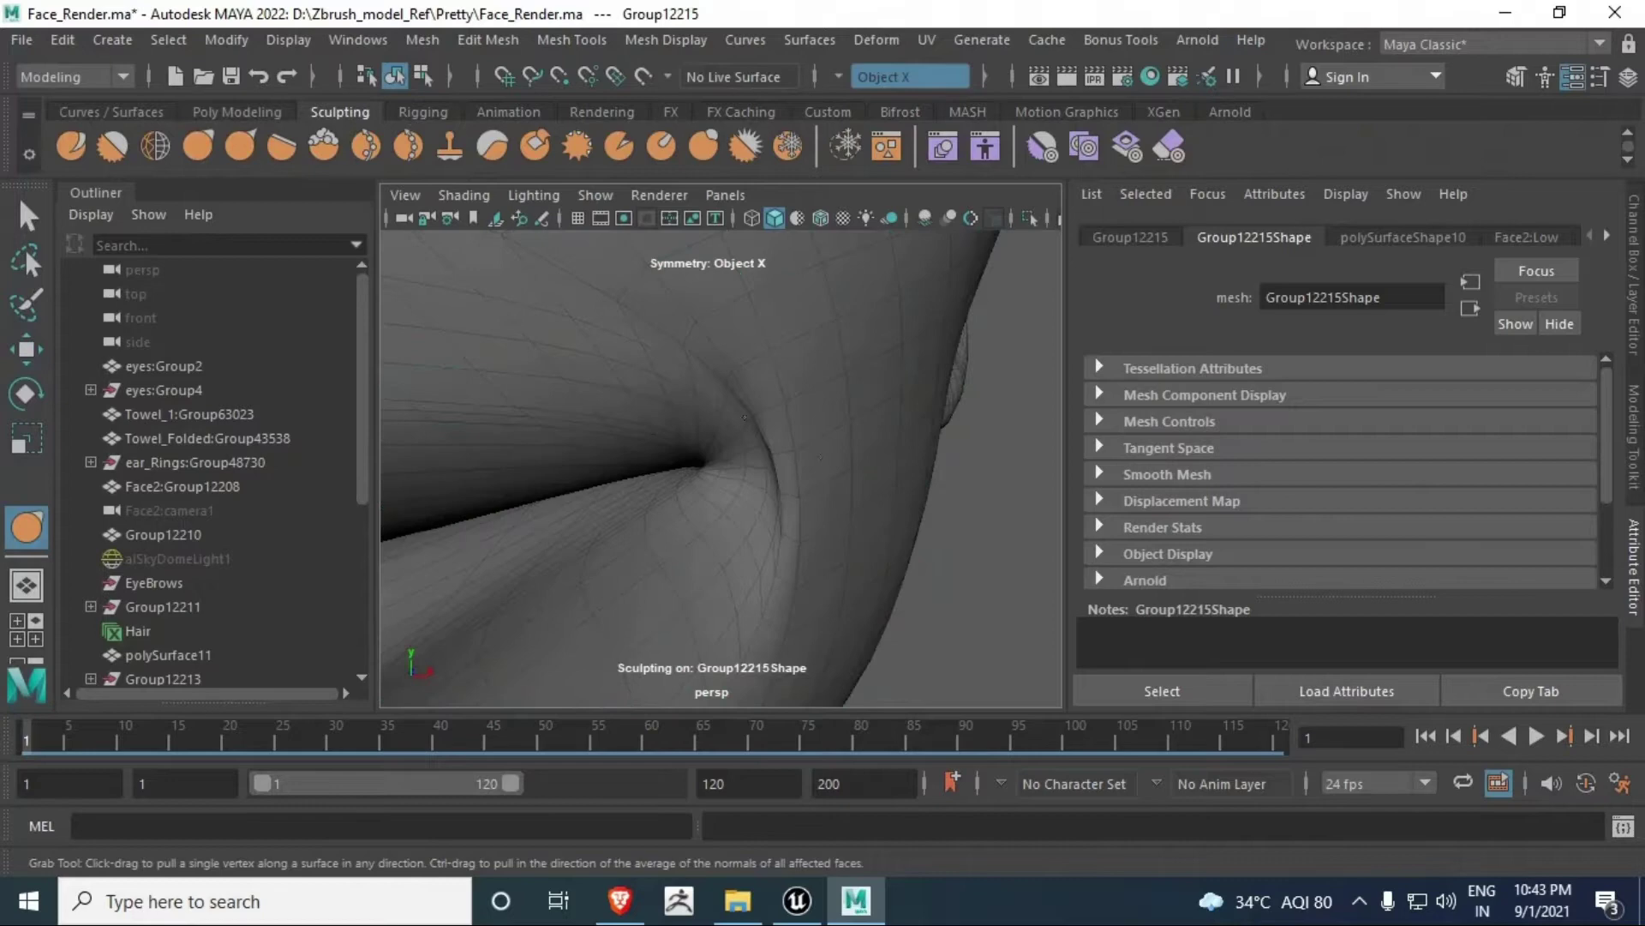
{"action": "scroll", "coordinate": [750, 436], "scroll_direction": "down", "scroll_amount": 6}
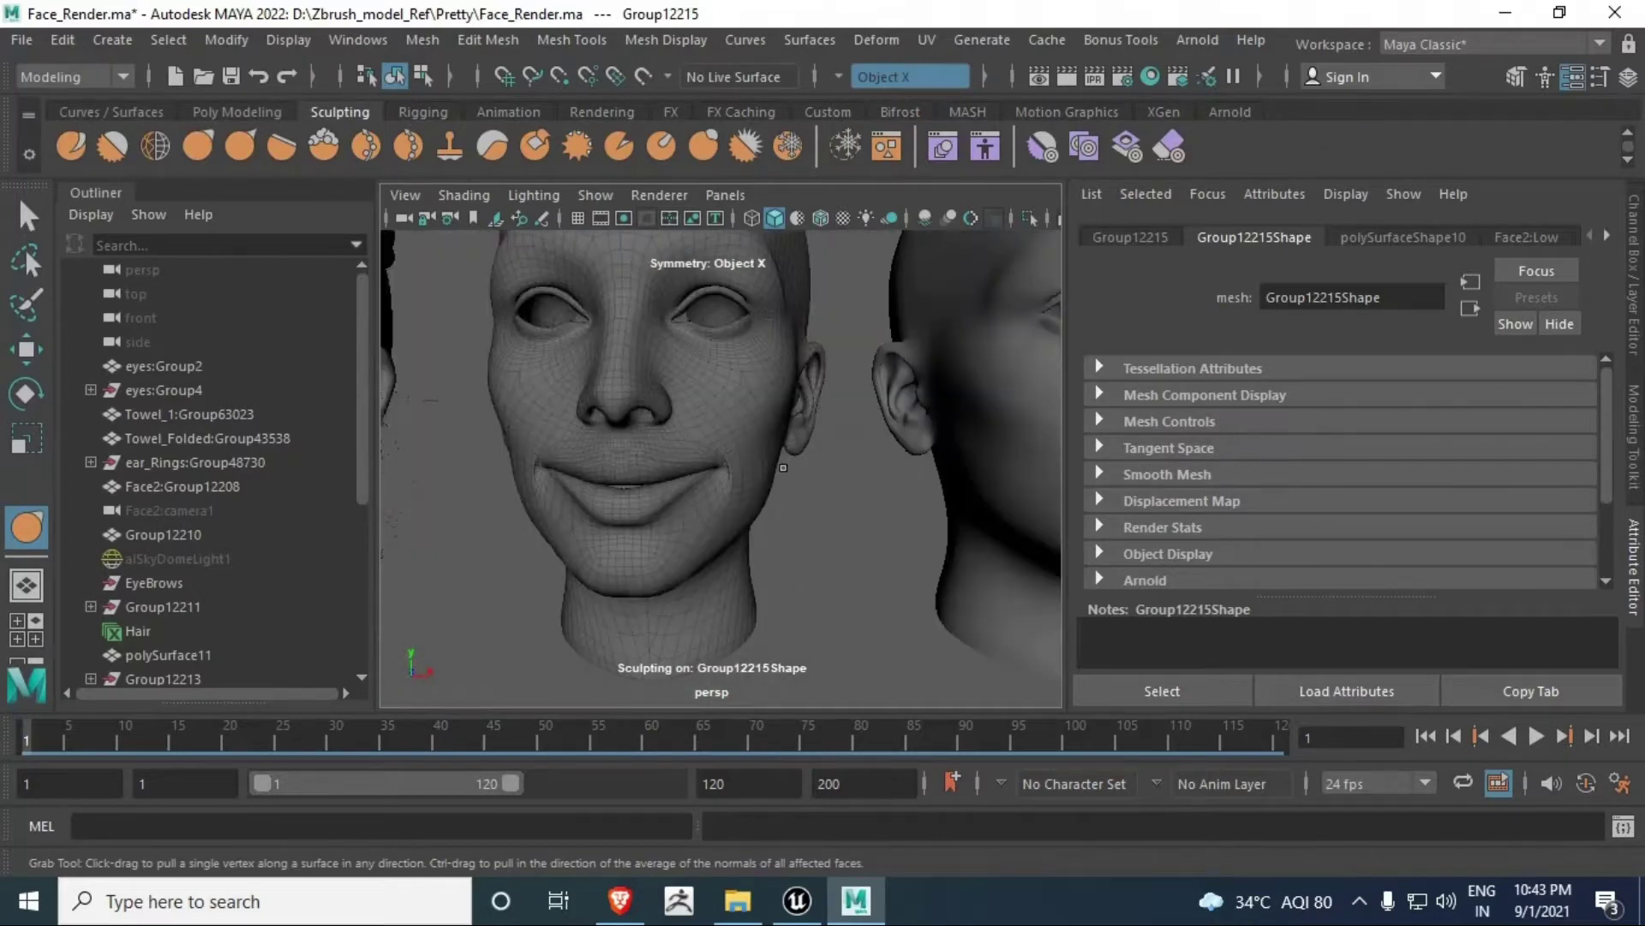
Step: Resize the Grab brush to fit the area around the mouth corner
{"action": "key", "text": "b"}
{"action": "left_click_drag", "start_coordinate": [710, 463], "coordinate": [700, 462]}
{"action": "key", "text": "b"}
{"action": "mouse_move", "coordinate": [714, 471]}
{"action": "left_mouse_down"}
{"action": "mouse_move", "coordinate": [740, 474]}
{"action": "mouse_move", "coordinate": [718, 473]}
{"action": "left_mouse_up"}
{"action": "scroll", "coordinate": [739, 469], "scroll_direction": "up", "scroll_amount": 5}
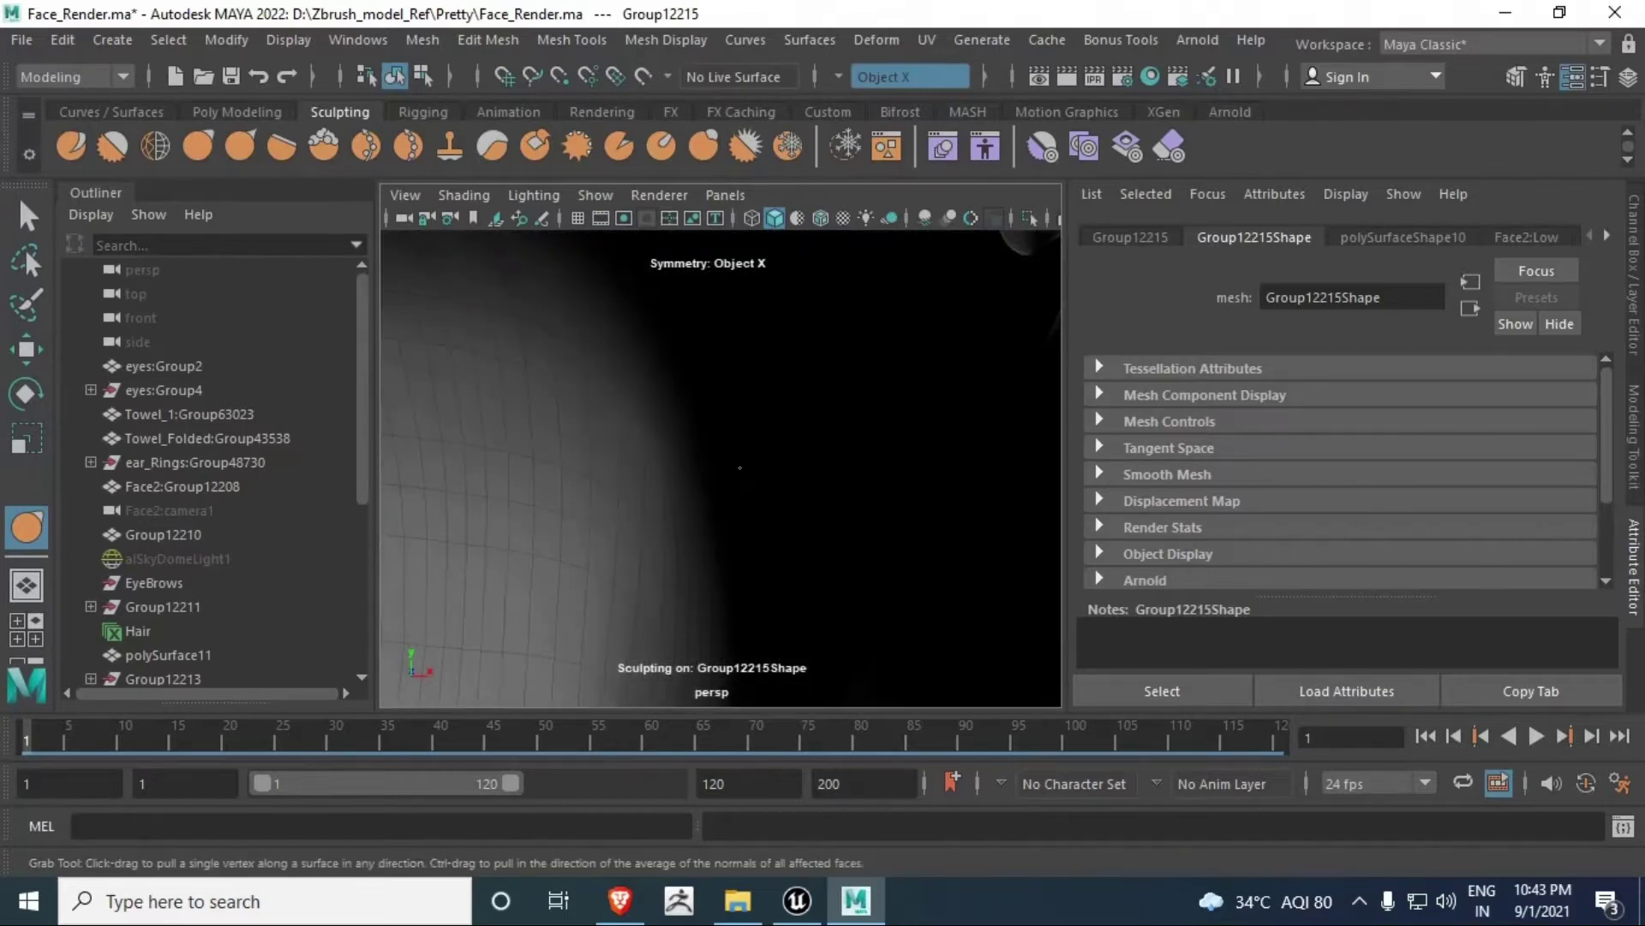
{"action": "scroll", "coordinate": [739, 467], "scroll_direction": "down", "scroll_amount": 5}
{"action": "scroll", "coordinate": [734, 474], "scroll_direction": "up", "scroll_amount": 2}
{"action": "middle_click_drag", "start_coordinate": [735, 474], "coordinate": [717, 441], "text": "alt"}
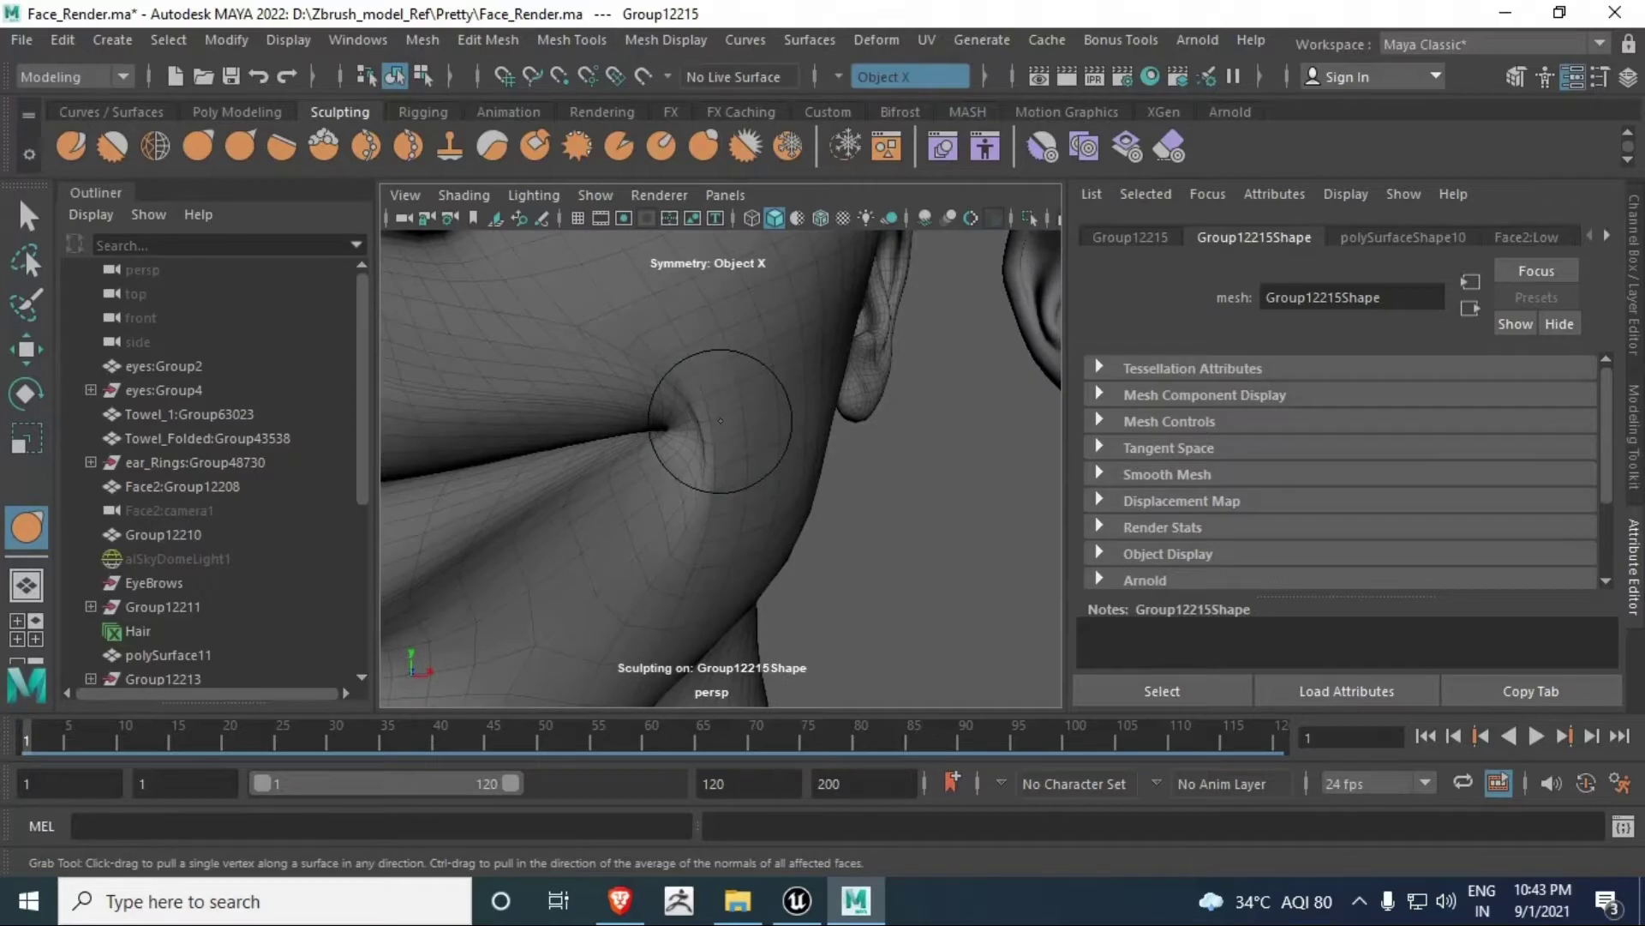
Step: Pull the skin beside the smiling mouth's corner into shape with the Grab brush and smooth the crease there
{"action": "mouse_move", "coordinate": [720, 420]}
{"action": "left_mouse_down"}
{"action": "mouse_move", "coordinate": [701, 424]}
{"action": "mouse_move", "coordinate": [727, 412]}
{"action": "mouse_move", "coordinate": [705, 446]}
{"action": "left_mouse_up"}
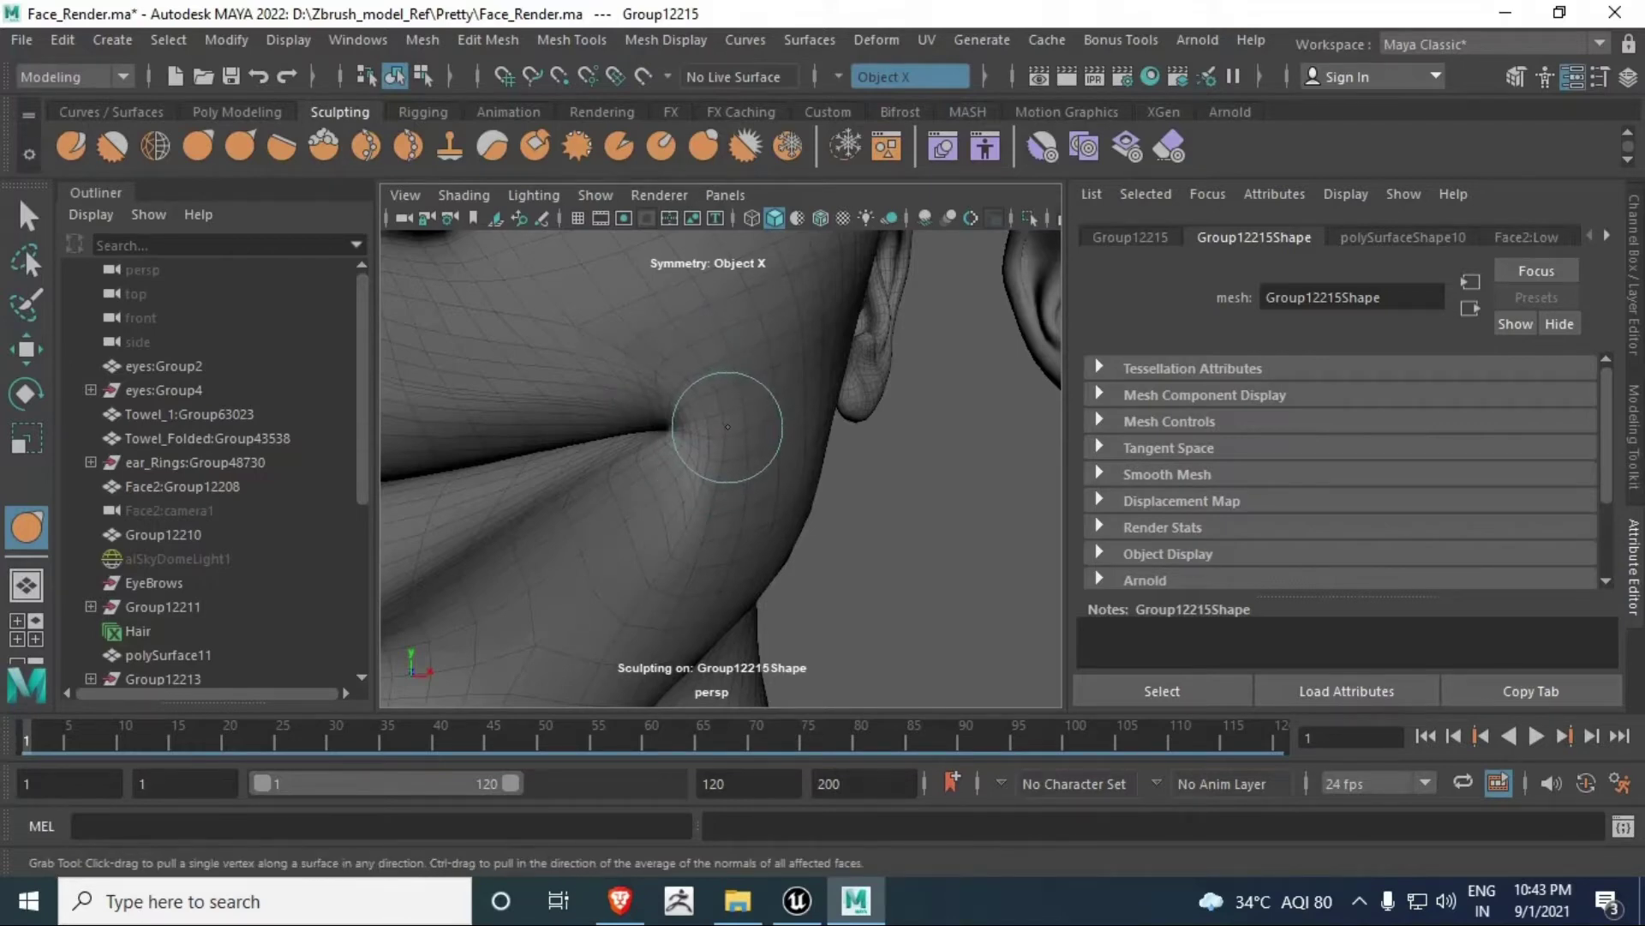
{"action": "mouse_move", "coordinate": [720, 480]}
{"action": "left_mouse_down", "text": "shift"}
{"action": "mouse_move", "coordinate": [701, 485]}
{"action": "mouse_move", "coordinate": [712, 476]}
{"action": "left_mouse_up", "text": "shift"}
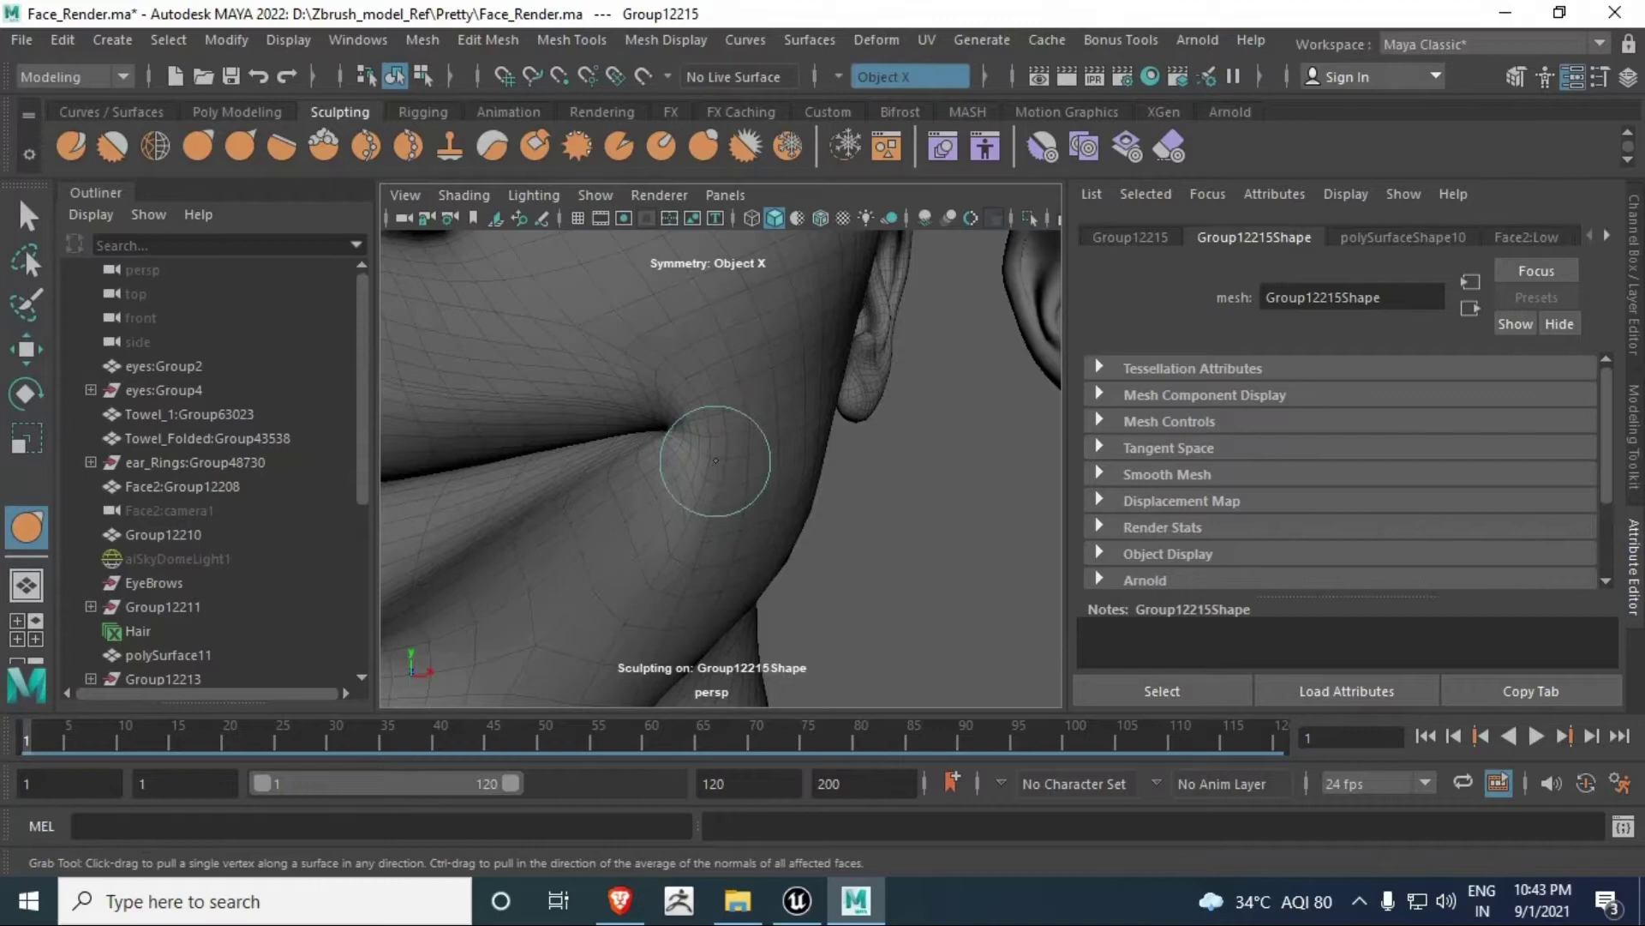
{"action": "key", "text": "f"}
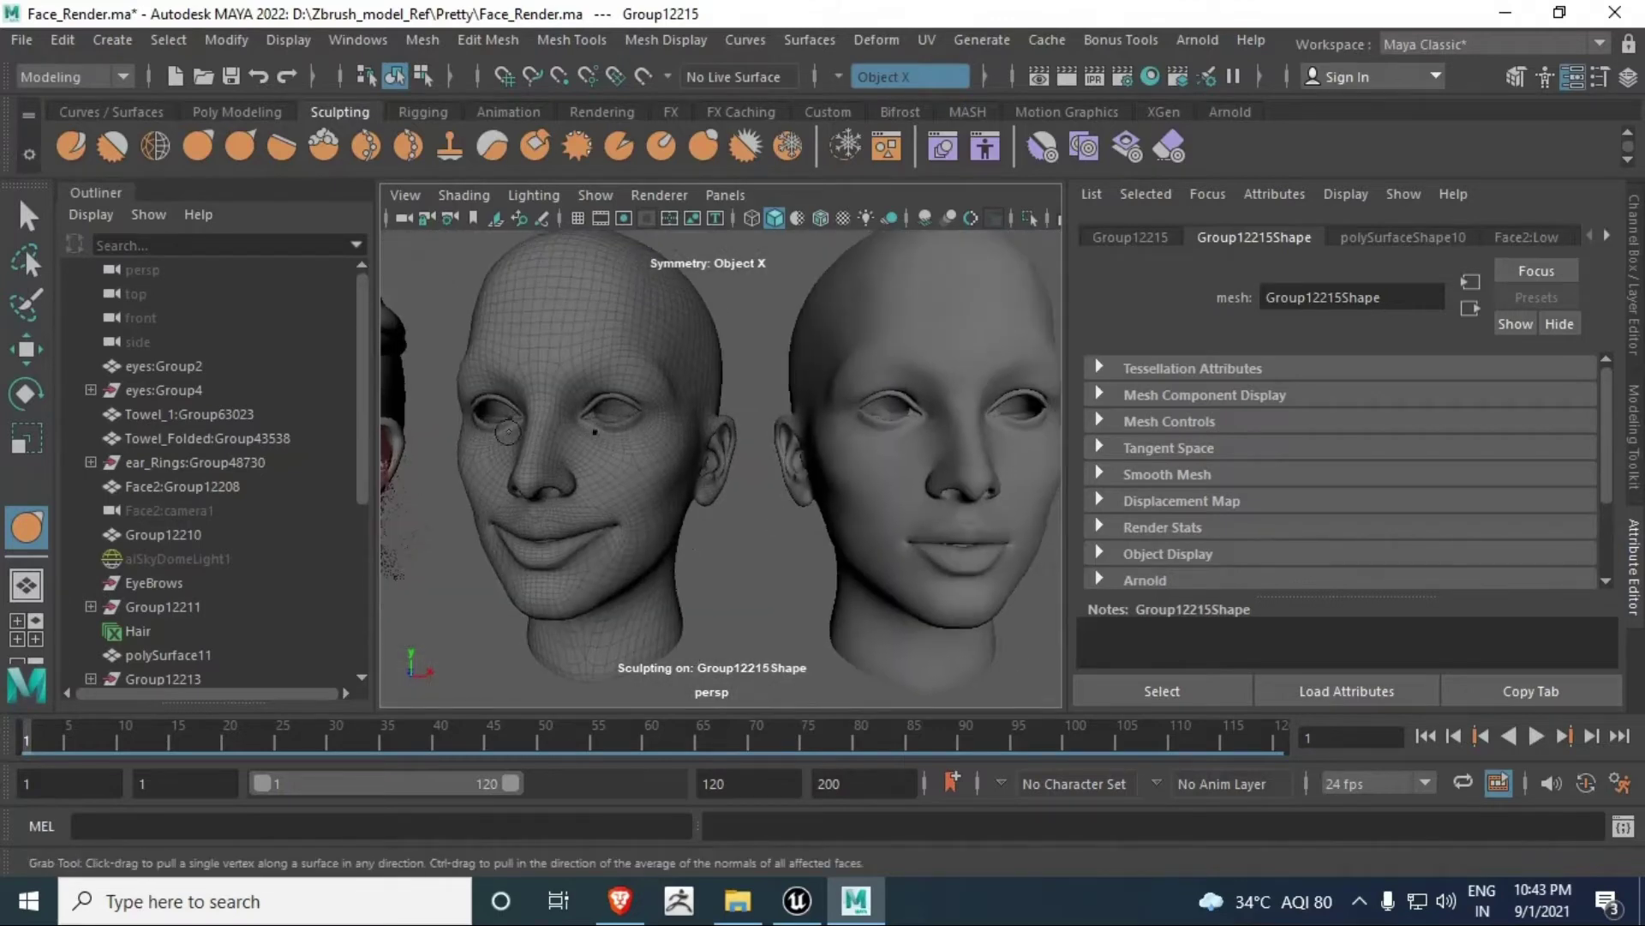
Step: Select the second head copy and switch it to vertex selection around its eye
{"action": "left_click", "coordinate": [29, 217]}
{"action": "left_click", "coordinate": [948, 514]}
{"action": "middle_click_drag", "start_coordinate": [948, 514], "coordinate": [756, 540], "text": "alt"}
{"action": "right_click_drag", "start_coordinate": [775, 524], "coordinate": [818, 489], "text": "alt"}
{"action": "middle_click_drag", "start_coordinate": [818, 489], "coordinate": [740, 480], "text": "alt"}
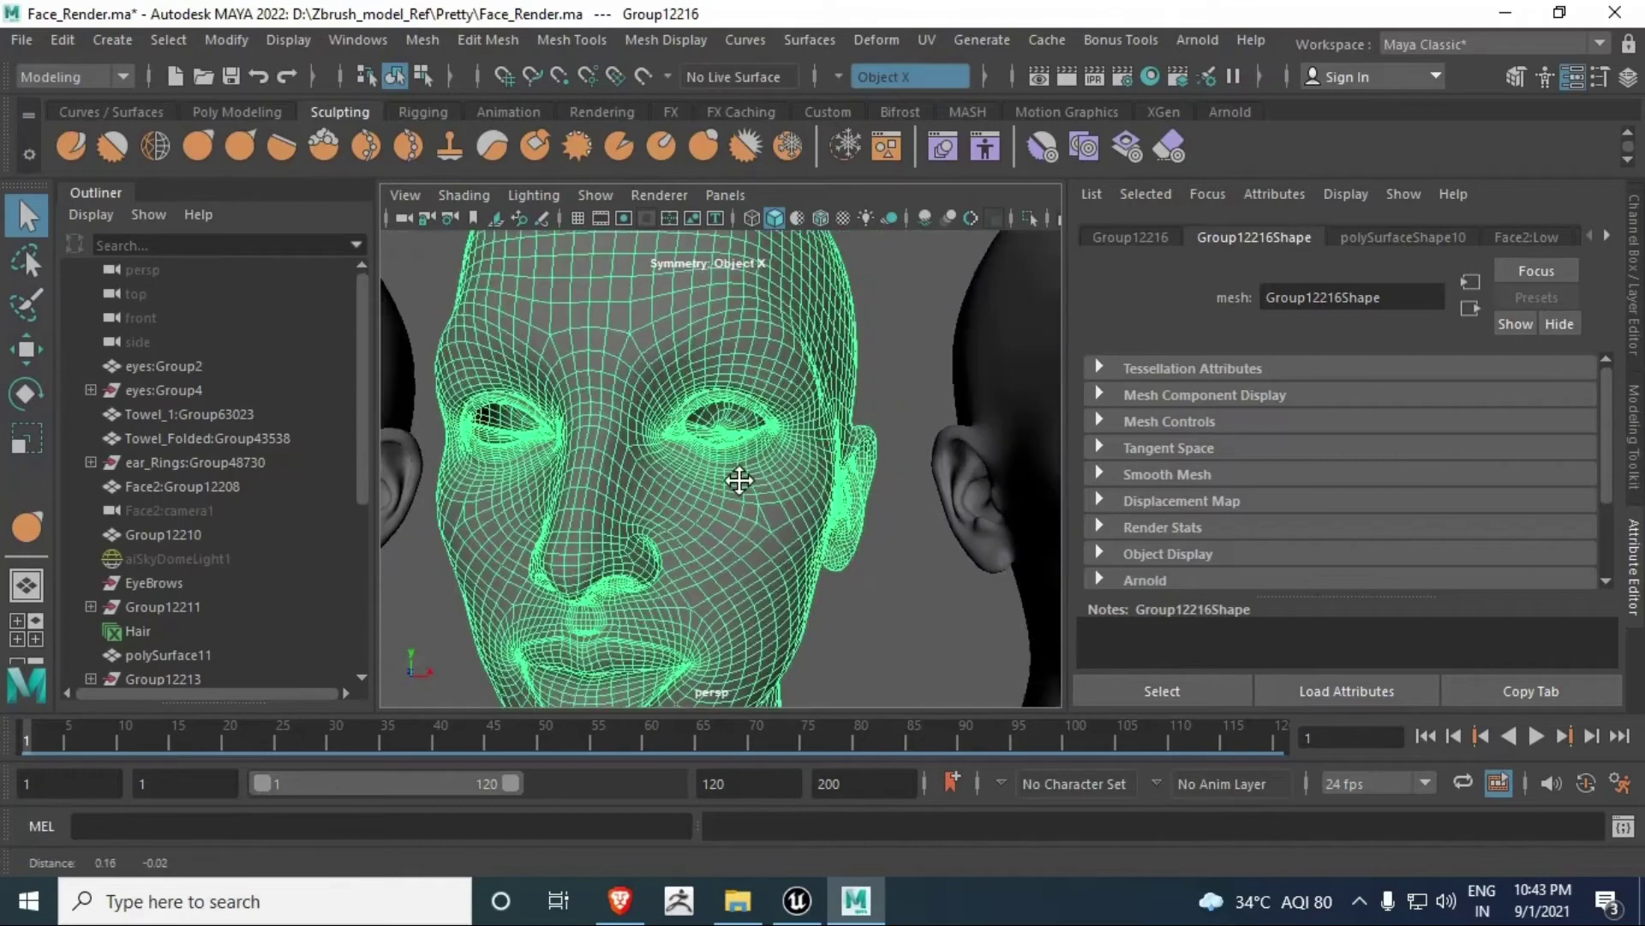
{"action": "scroll", "coordinate": [740, 480], "scroll_direction": "up", "scroll_amount": 1}
{"action": "scroll", "coordinate": [716, 426], "scroll_direction": "up", "scroll_amount": 5}
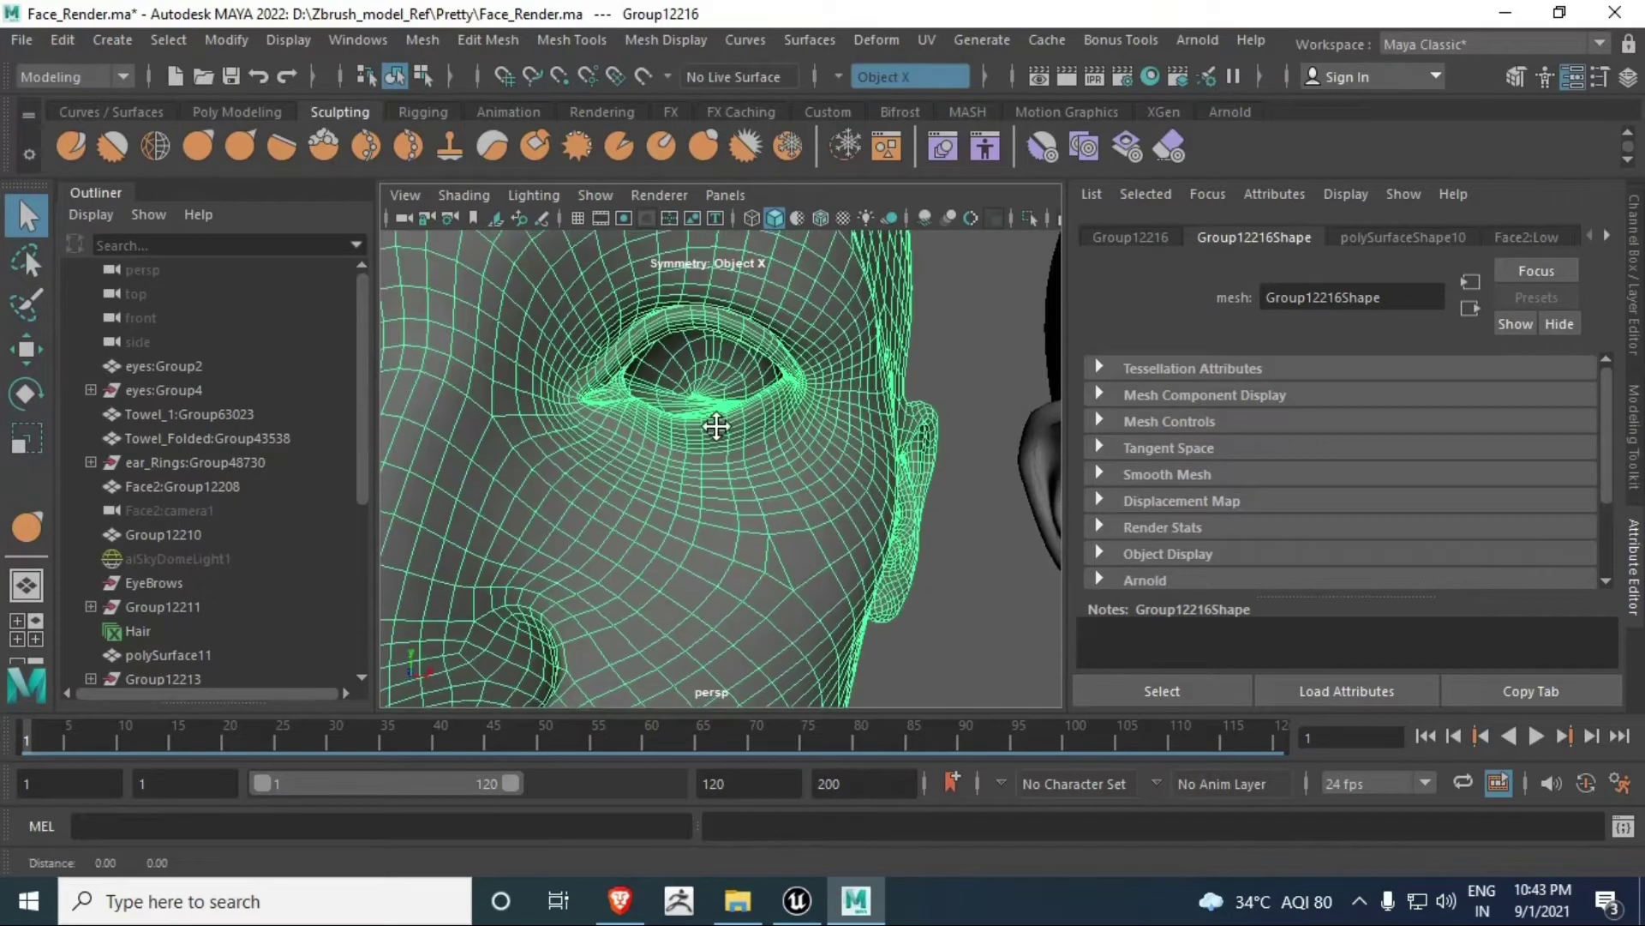
{"action": "middle_click_drag", "start_coordinate": [716, 426], "coordinate": [713, 470], "text": "alt"}
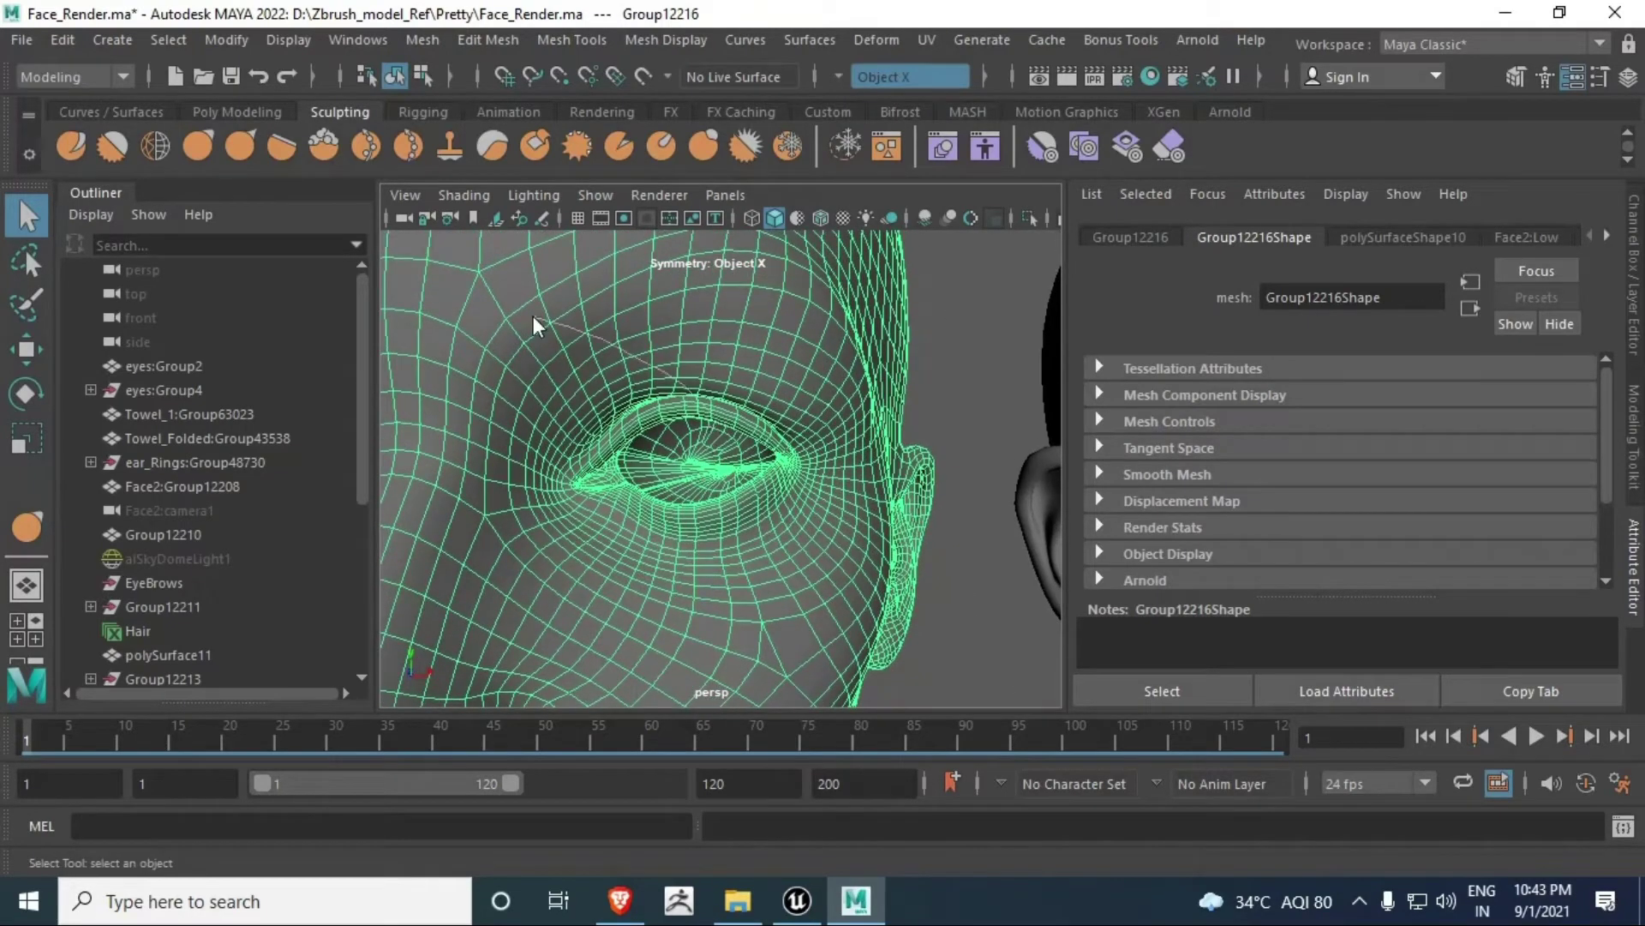
{"action": "right_click_drag", "start_coordinate": [709, 236], "coordinate": [578, 244]}
{"action": "scroll", "coordinate": [661, 441], "scroll_direction": "up", "scroll_amount": 8}
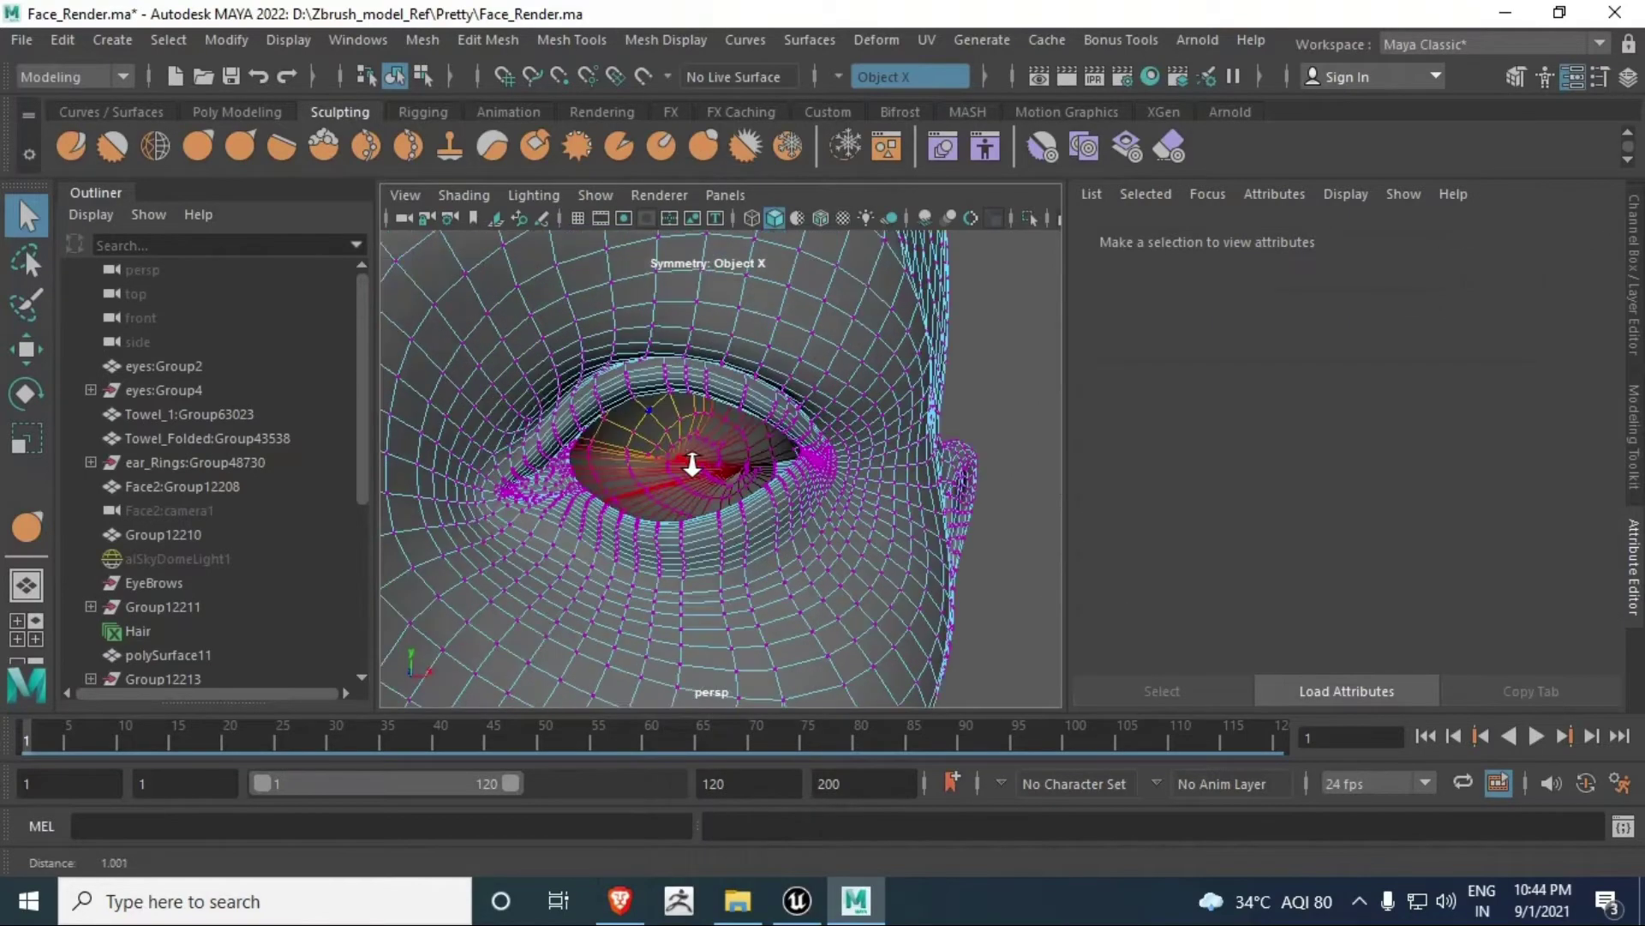
Step: Select a row of vertices along the upper eyelids of the second head copy
{"action": "left_click", "coordinate": [597, 405]}
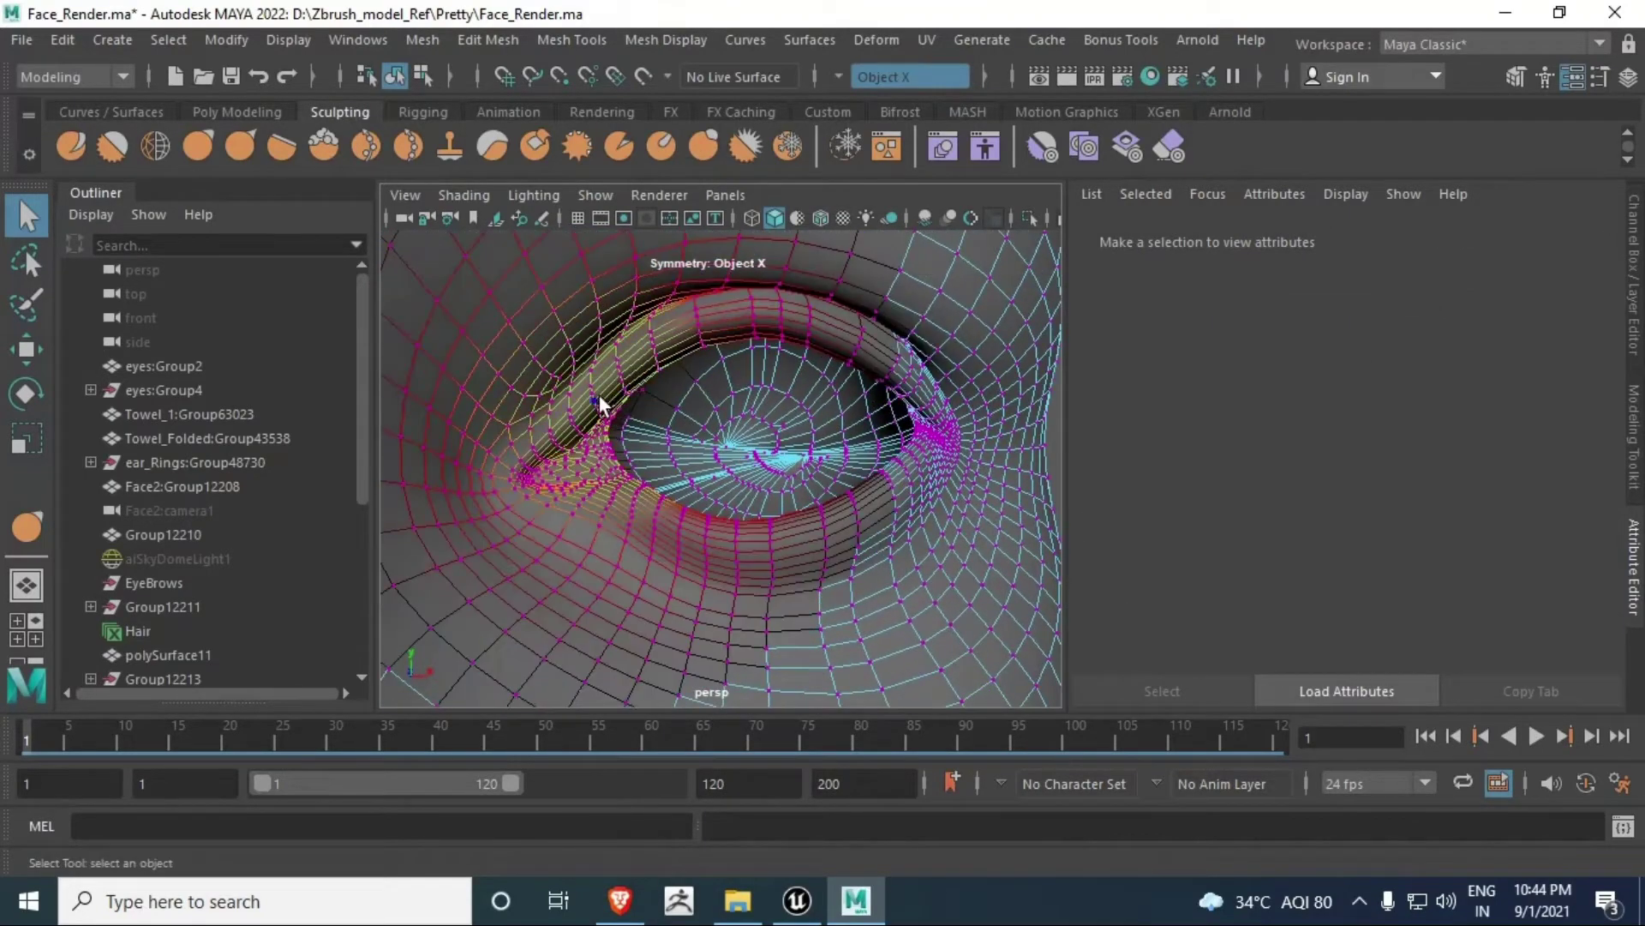
{"action": "left_click", "coordinate": [603, 410]}
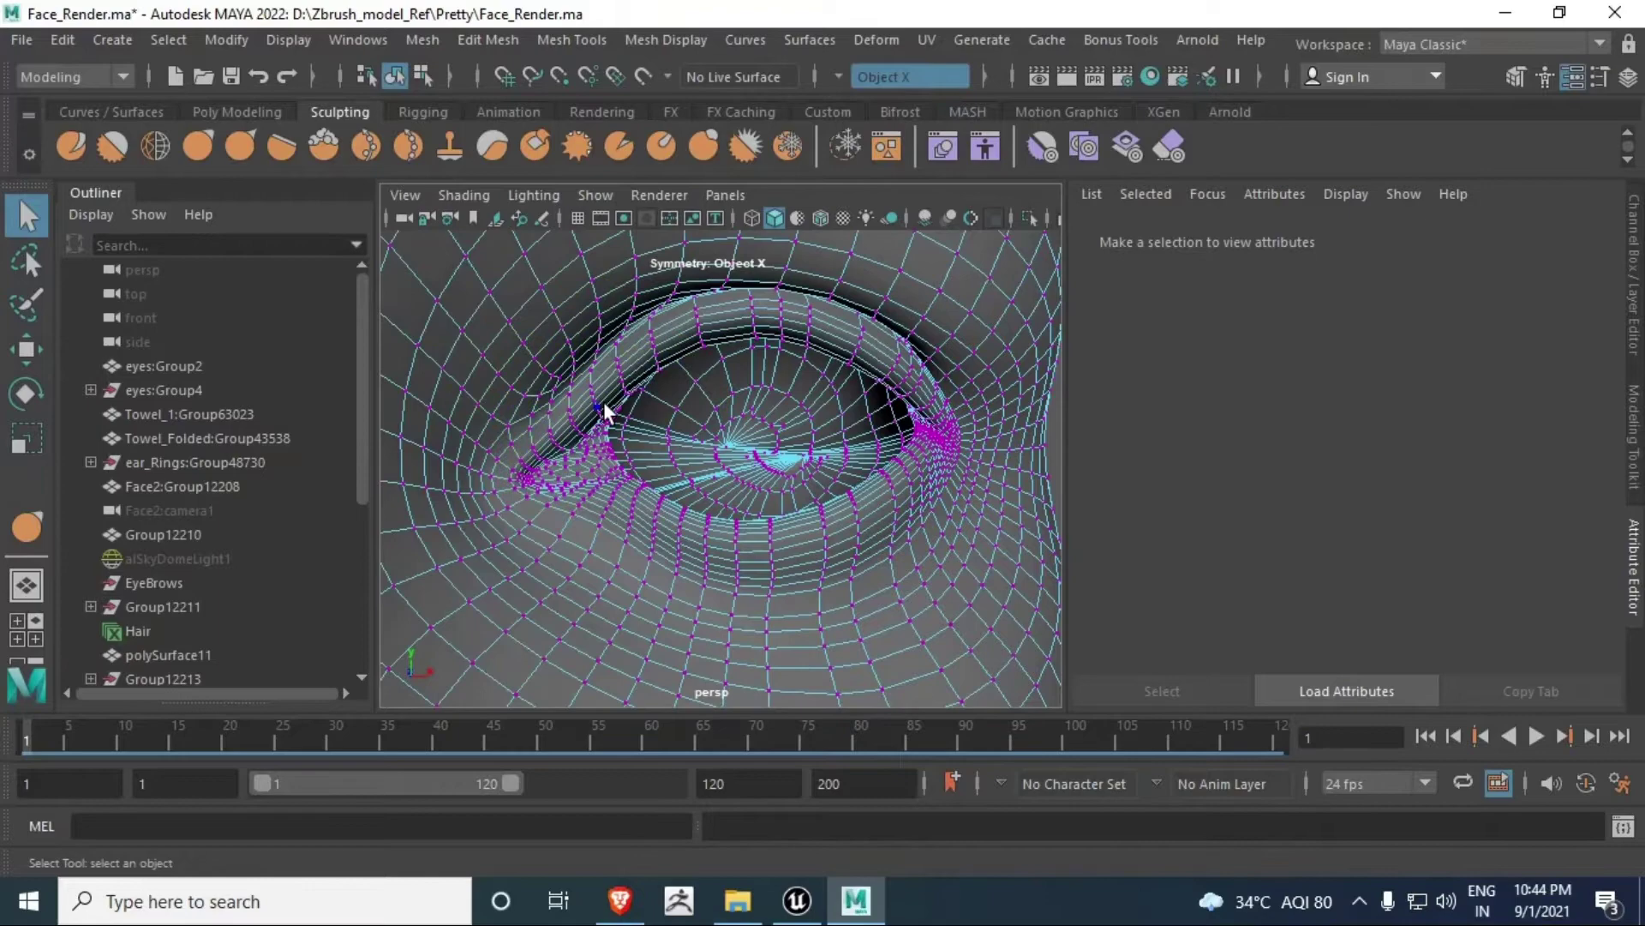
{"action": "left_click_drag", "start_coordinate": [606, 411], "coordinate": [660, 394], "text": "alt"}
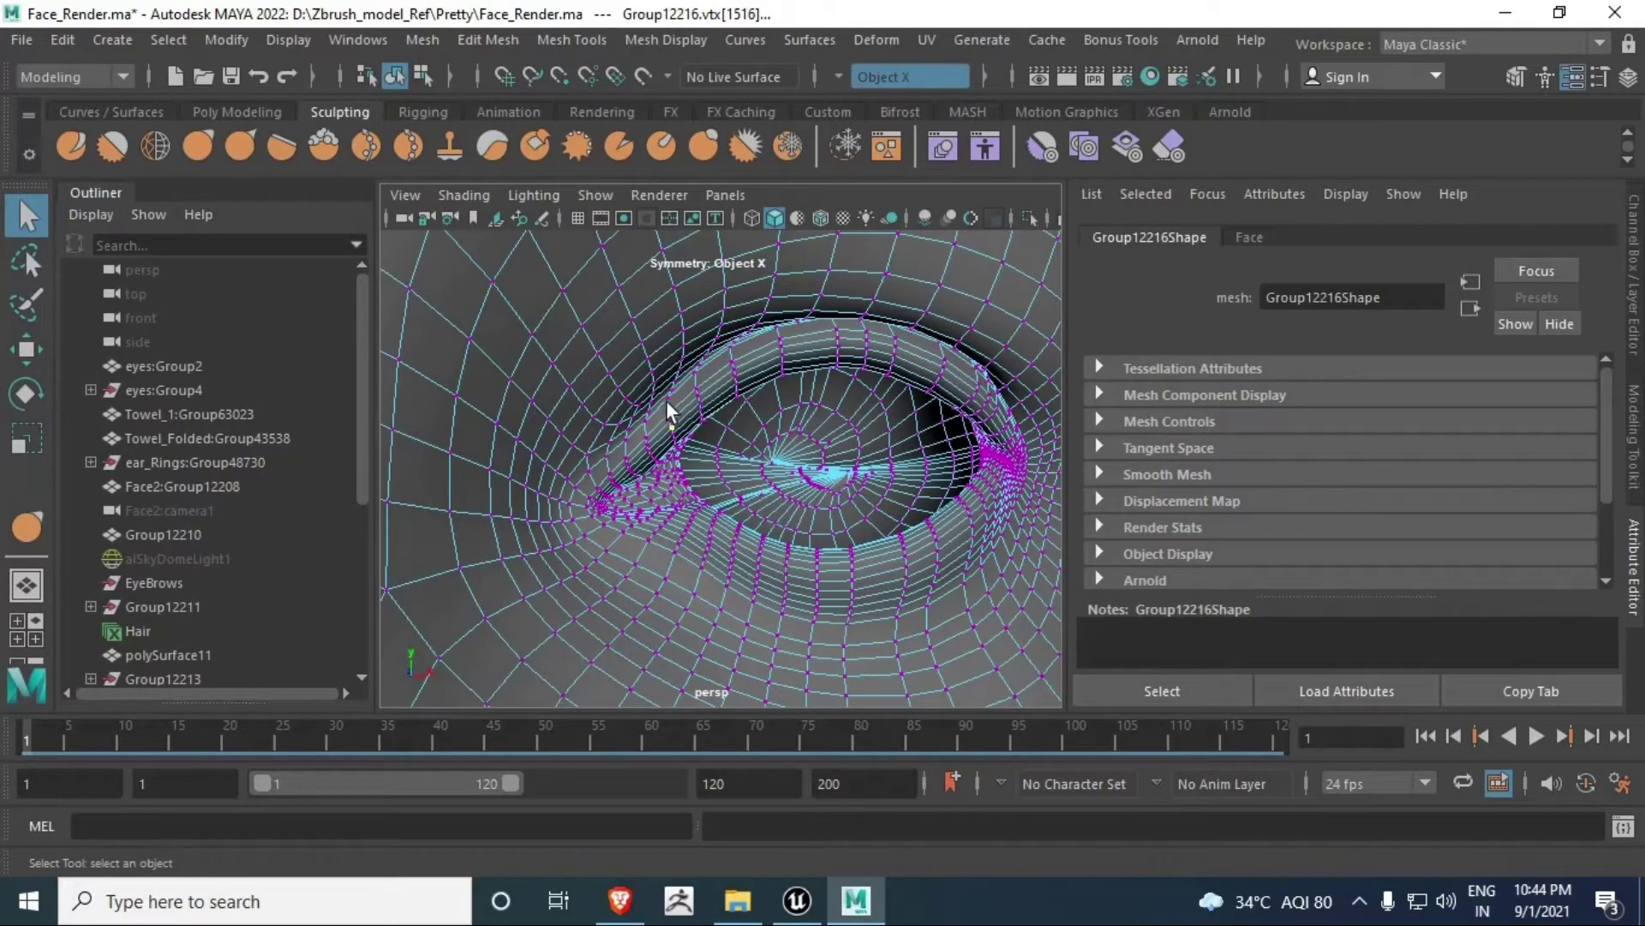
{"action": "scroll", "coordinate": [685, 411], "scroll_direction": "up", "scroll_amount": 5}
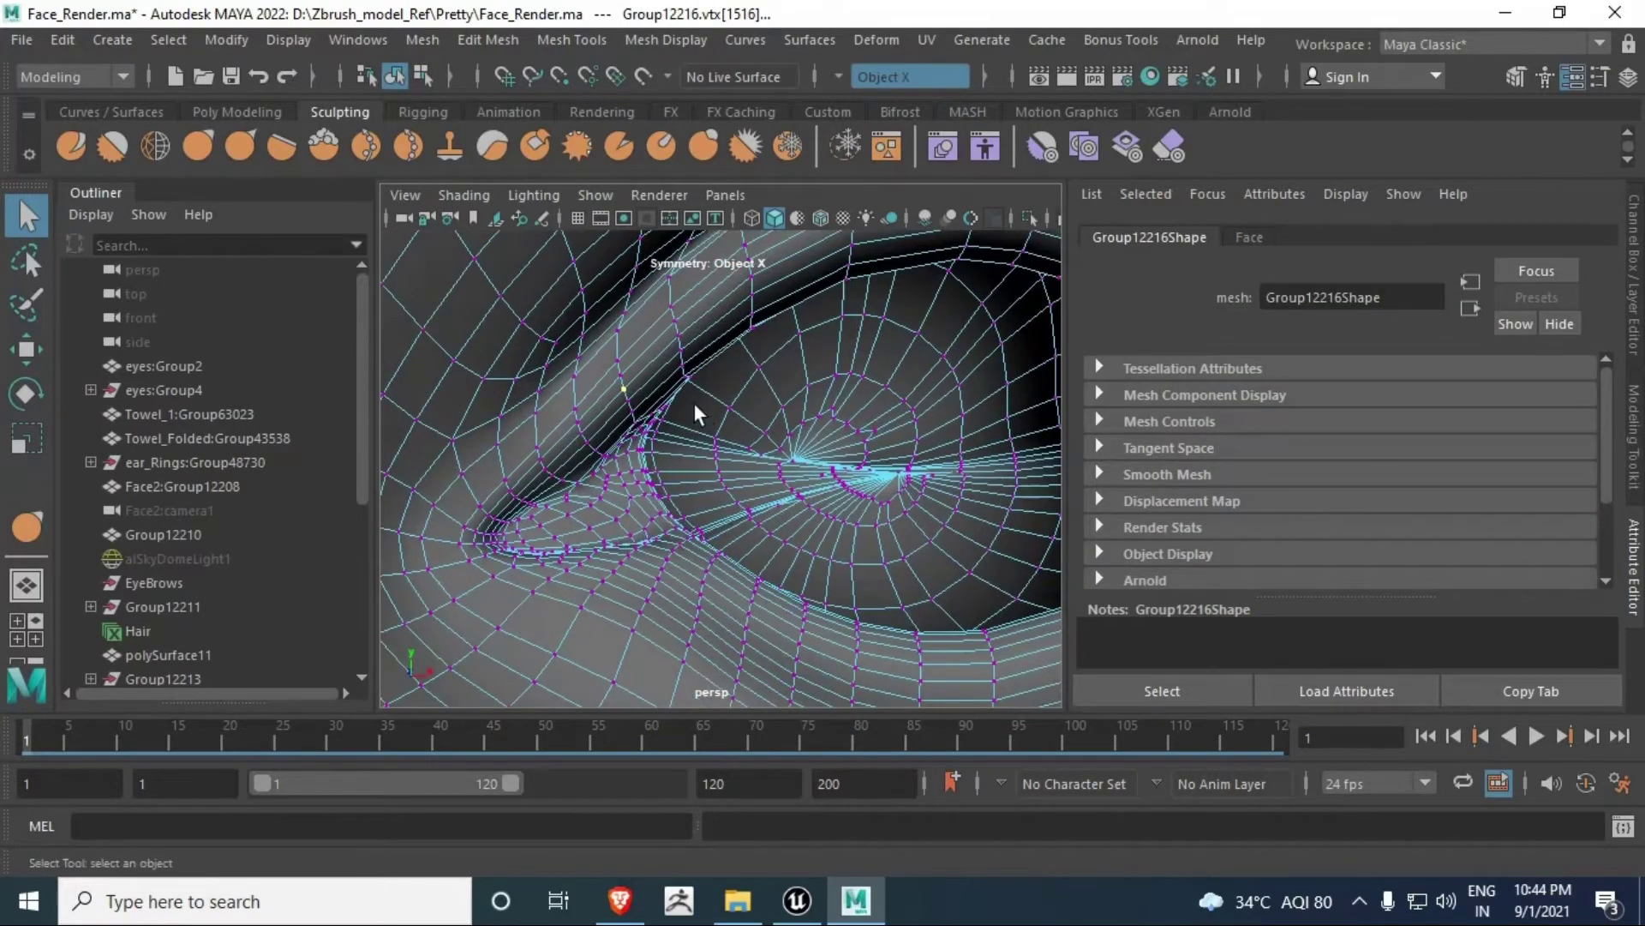
{"action": "double_click", "coordinate": [695, 402], "text": "shift"}
{"action": "scroll", "coordinate": [771, 437], "scroll_direction": "down", "scroll_amount": 10}
{"action": "middle_click_drag", "start_coordinate": [854, 466], "coordinate": [846, 465], "text": "alt"}
{"action": "left_click_drag", "start_coordinate": [599, 367], "coordinate": [738, 394], "text": "alt"}
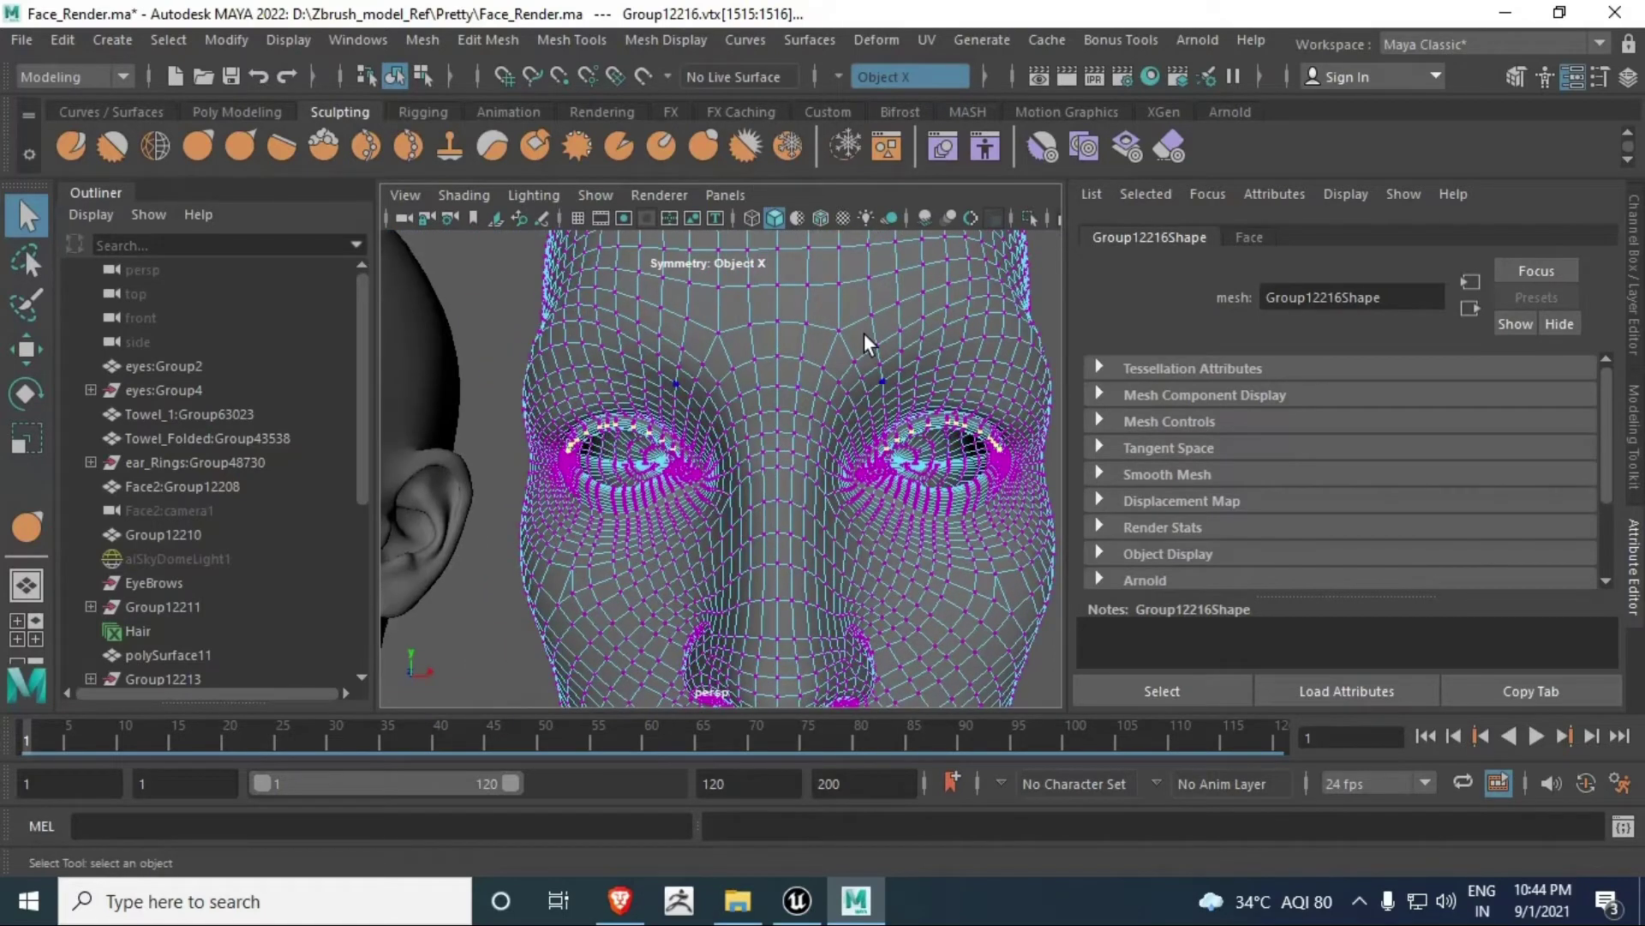
Step: Turn symmetry off so that only one eye of the second head copy is edited
{"action": "left_click", "coordinate": [866, 77]}
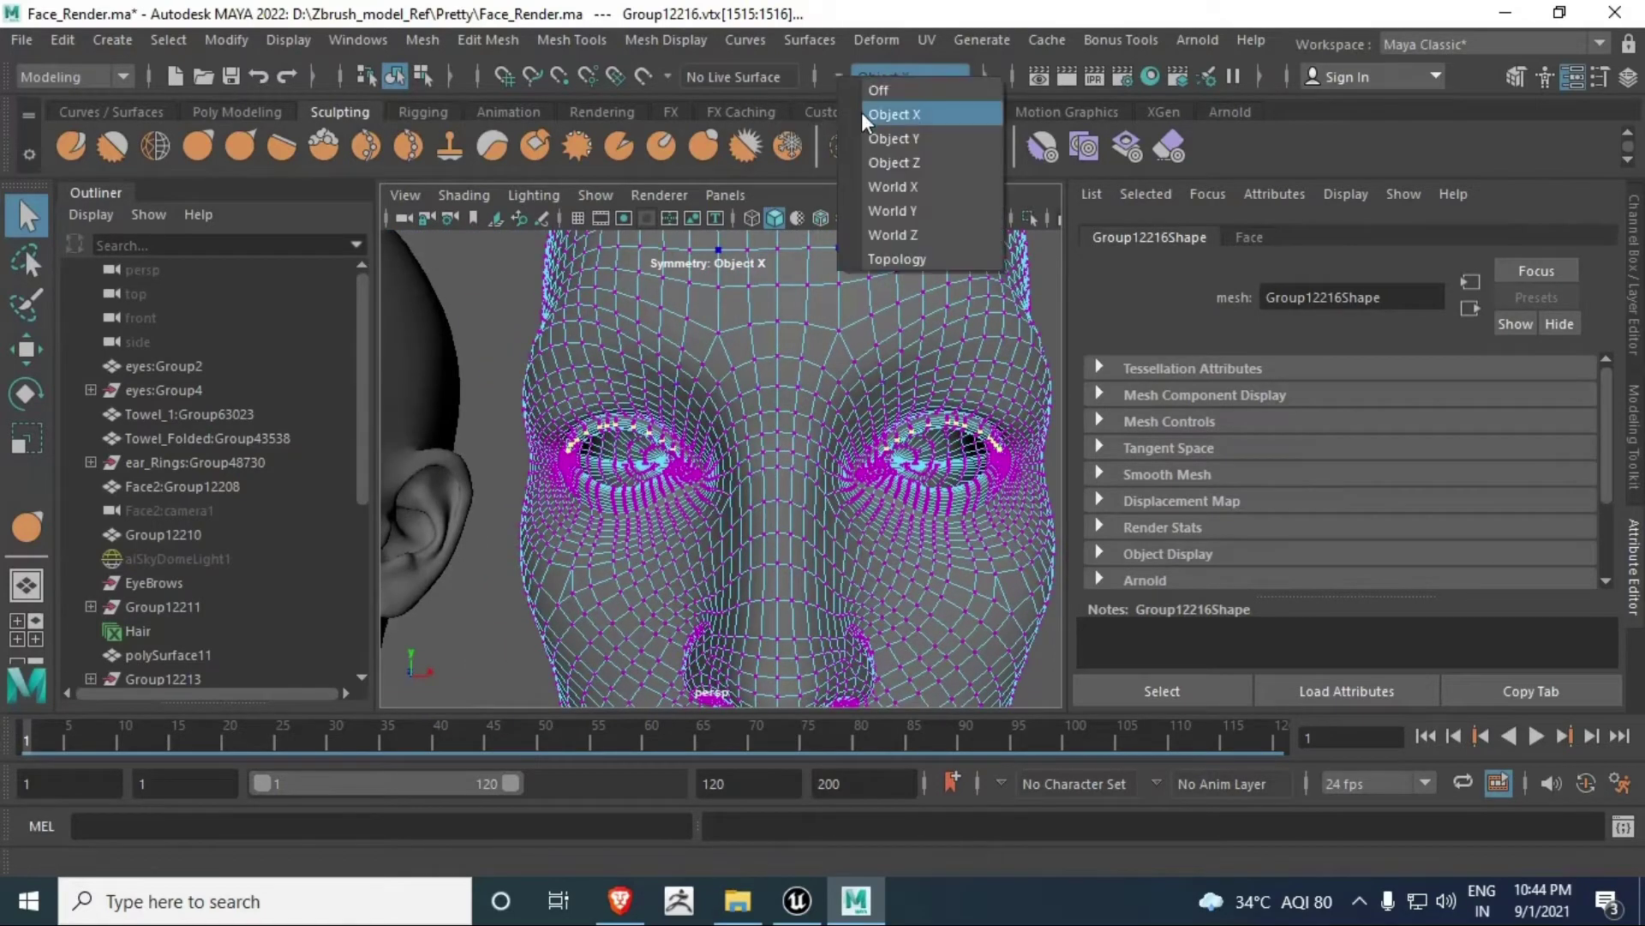
{"action": "left_click", "coordinate": [912, 96]}
{"action": "left_click_drag", "start_coordinate": [760, 464], "coordinate": [619, 442], "text": "alt"}
{"action": "right_click_drag", "start_coordinate": [618, 442], "coordinate": [767, 501], "text": "alt"}
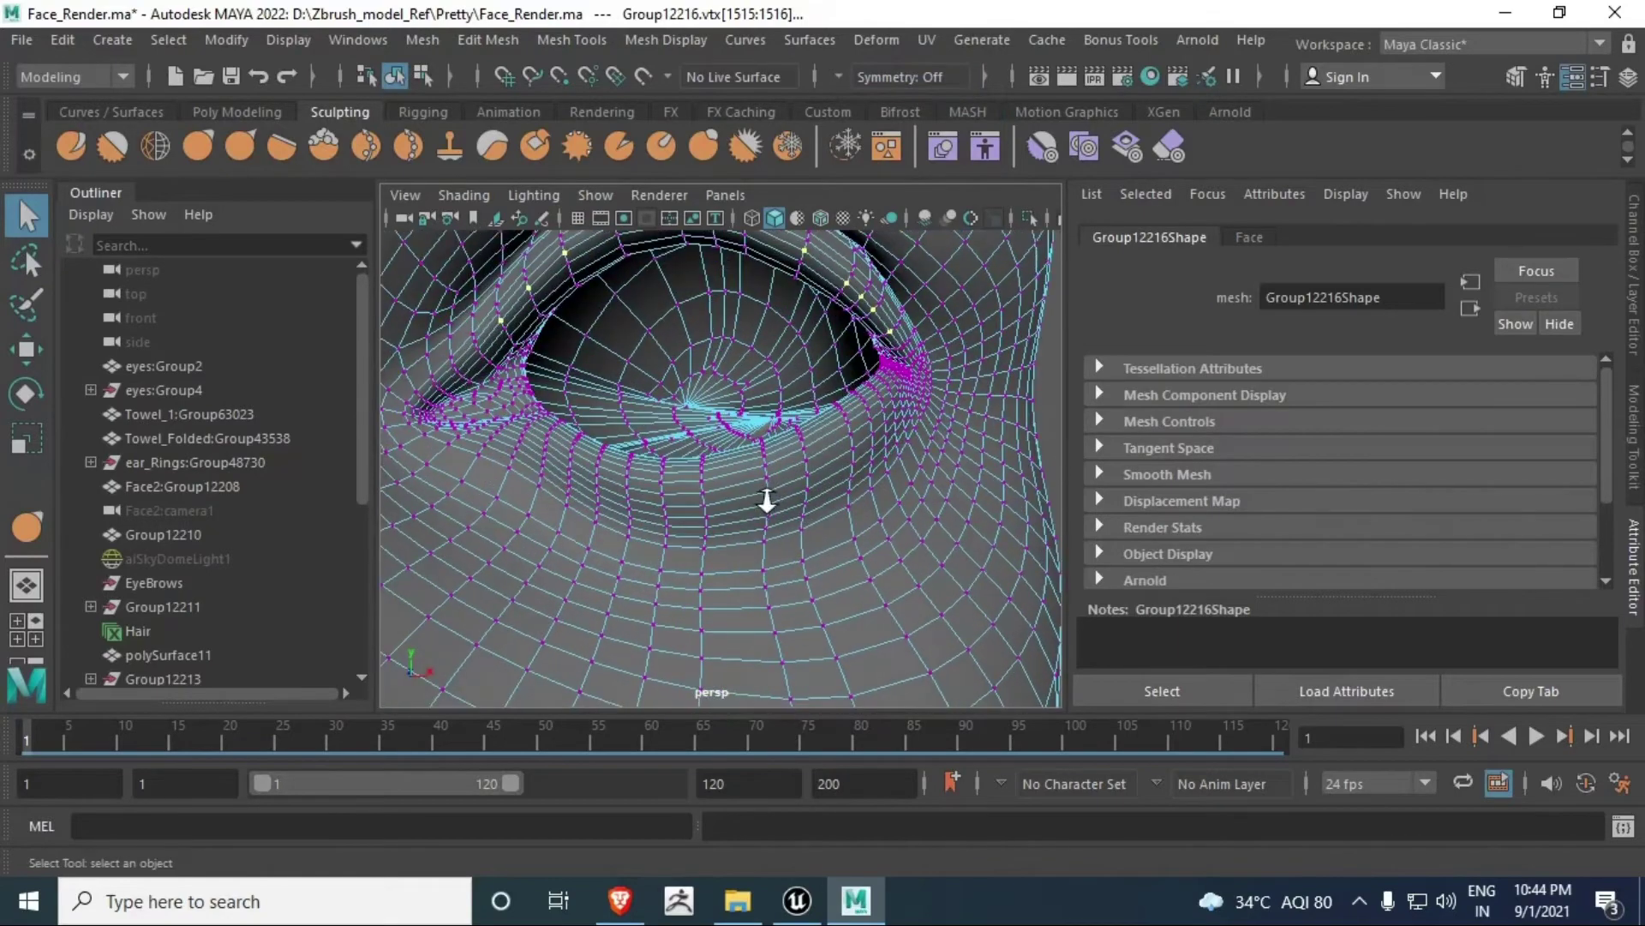
{"action": "middle_click_drag", "start_coordinate": [753, 481], "coordinate": [764, 503], "text": "alt"}
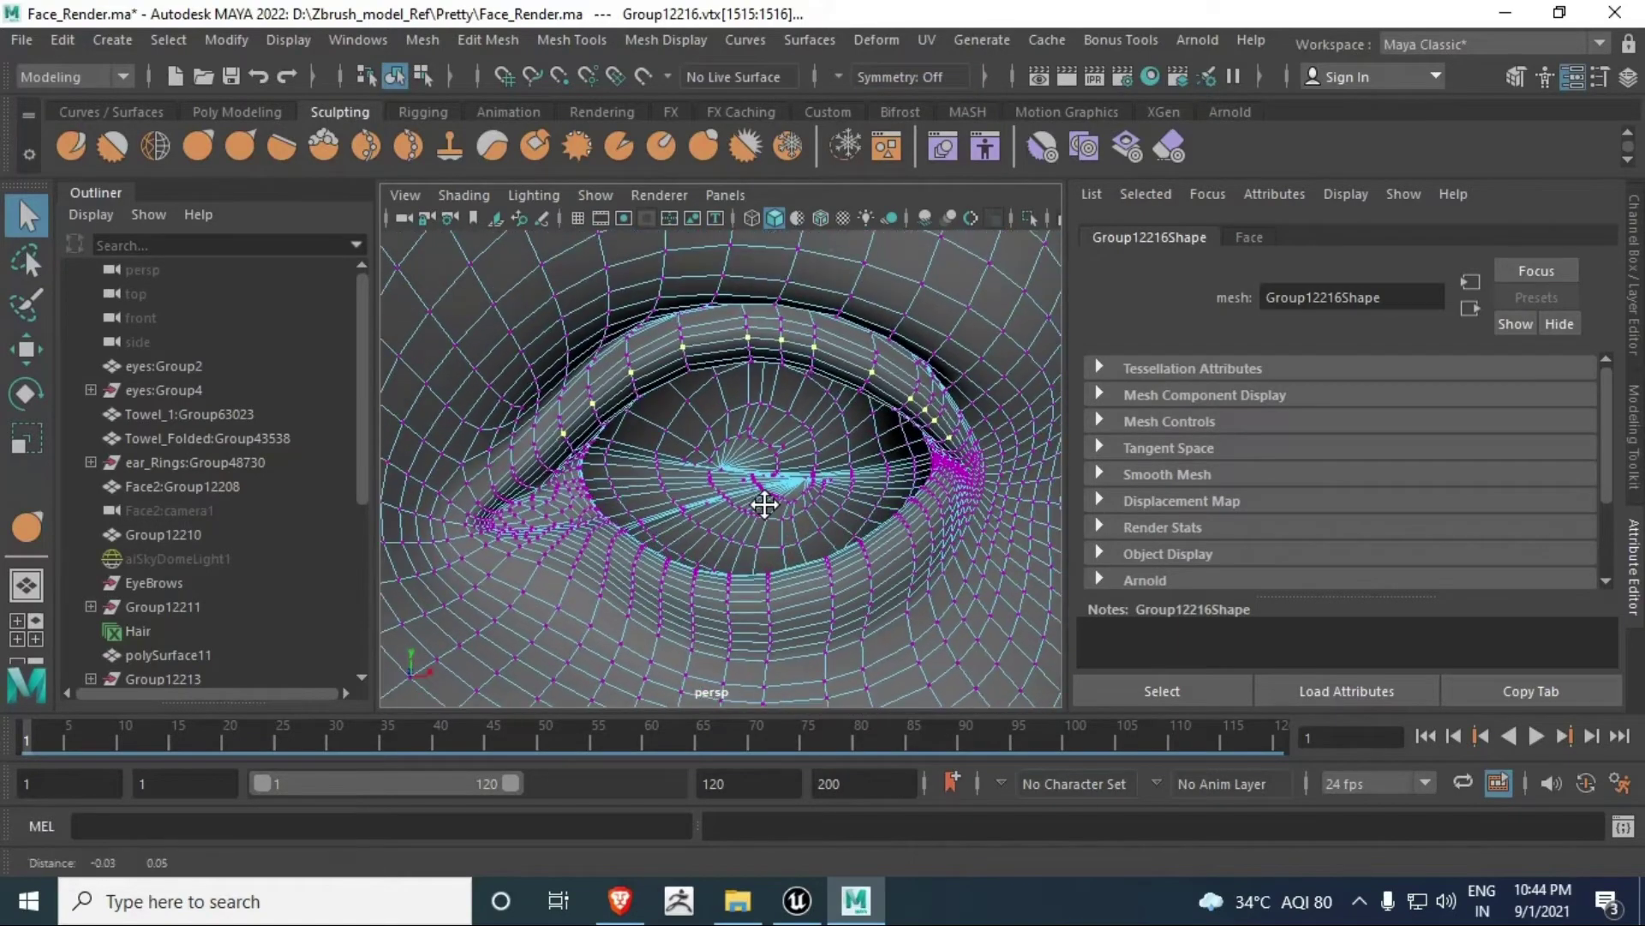
Step: Try to lower one upper eyelid by moving its row of vertices down with soft selection
{"action": "left_click", "coordinate": [564, 434]}
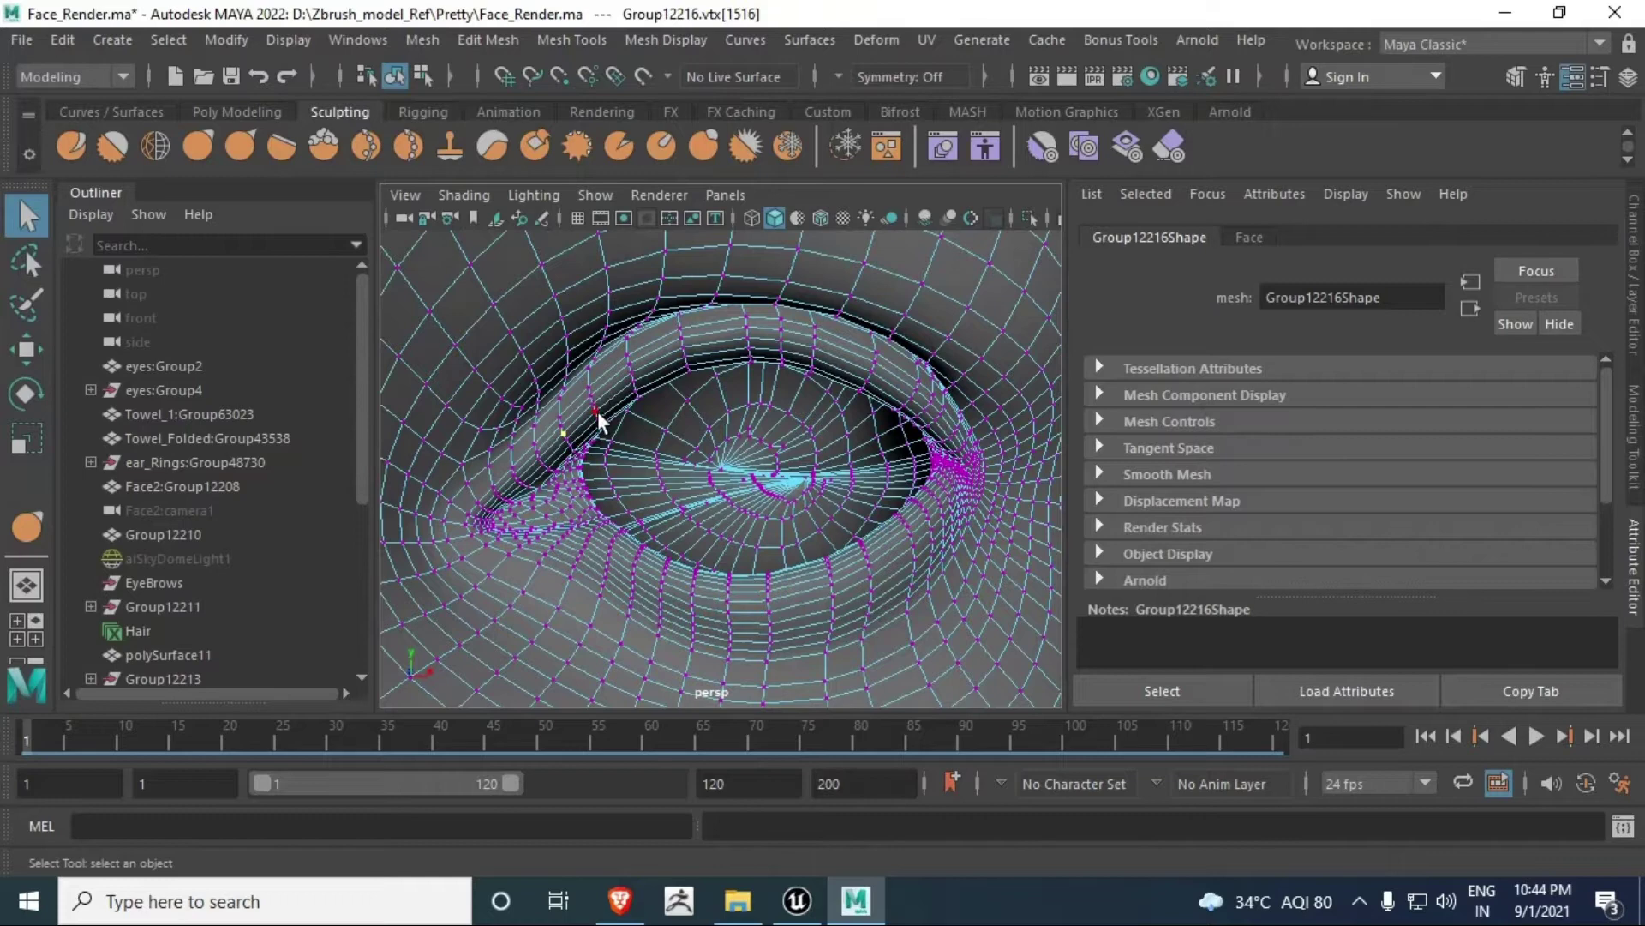
{"action": "scroll", "coordinate": [598, 425], "scroll_direction": "up", "scroll_amount": 2}
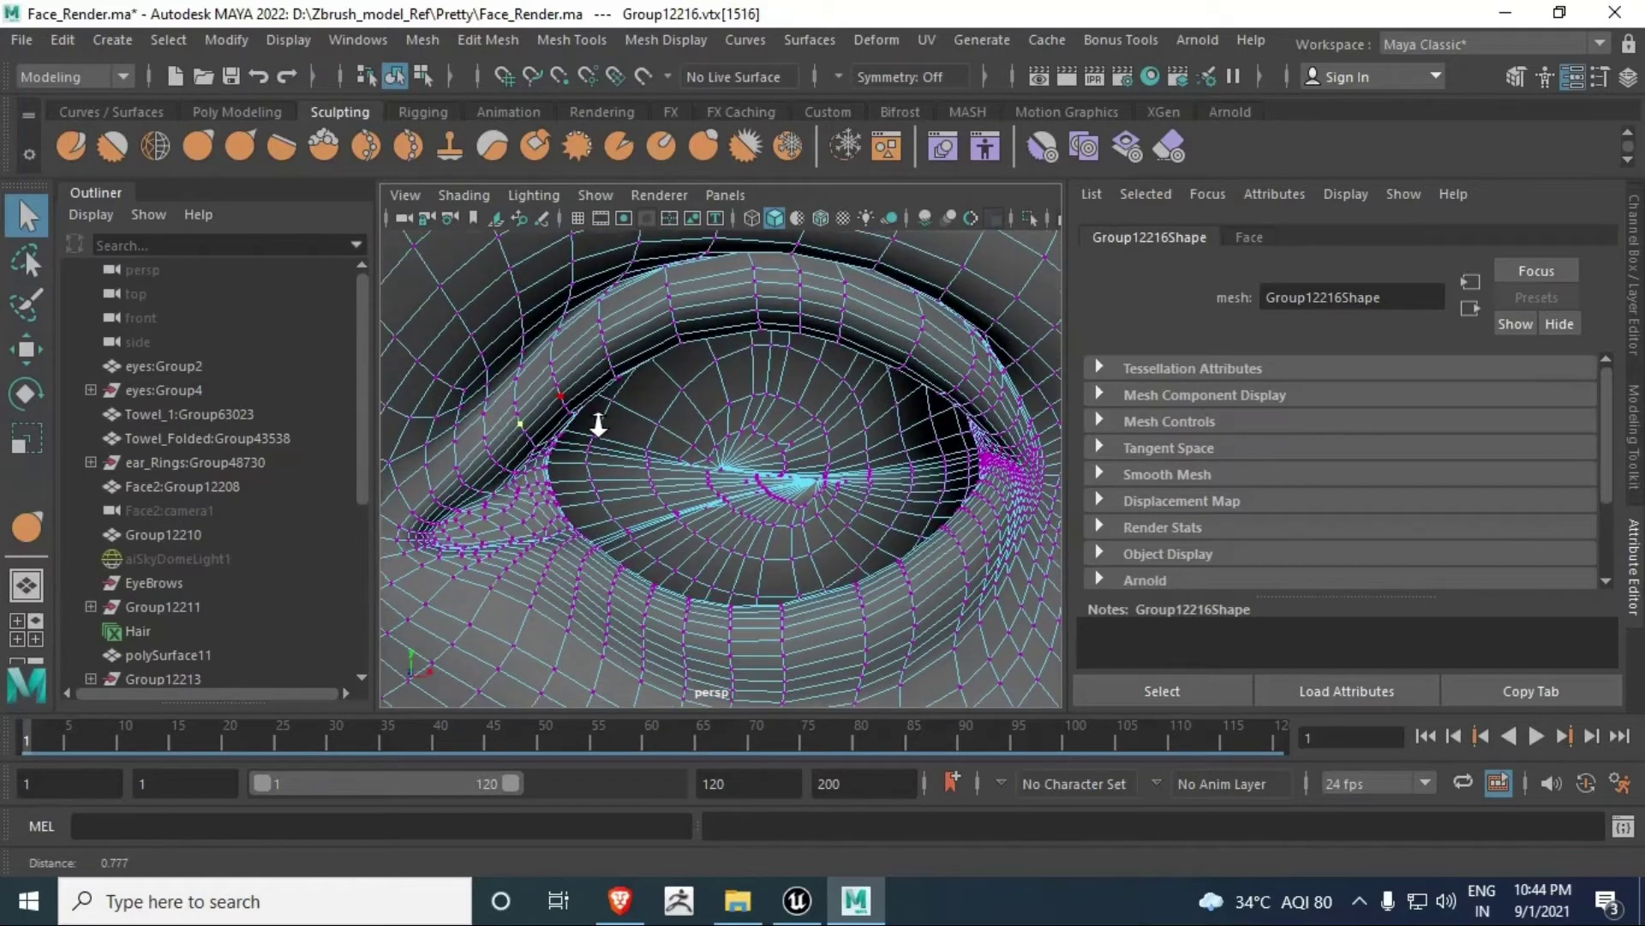
{"action": "left_click", "coordinate": [681, 304], "text": "shift"}
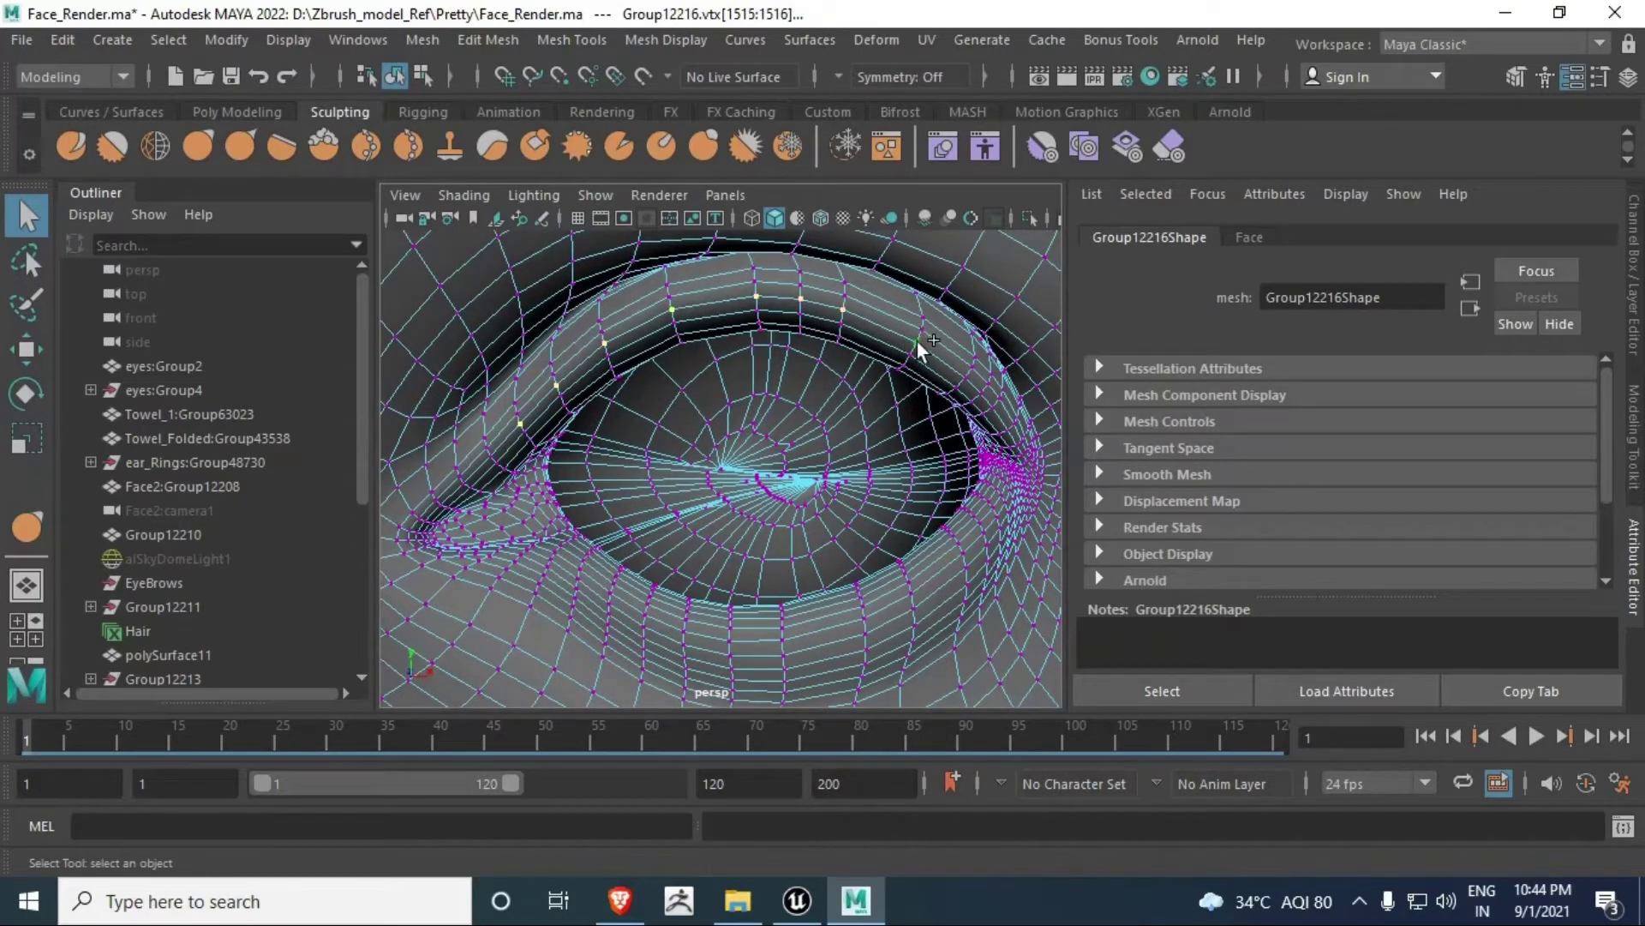
{"action": "left_click", "coordinate": [994, 409], "text": "shift"}
{"action": "key", "text": "b"}
{"action": "left_click_drag", "start_coordinate": [661, 378], "coordinate": [741, 364]}
{"action": "key", "text": "w"}
{"action": "left_click_drag", "start_coordinate": [757, 258], "coordinate": [763, 323]}
{"action": "key", "text": "ctrl+z"}
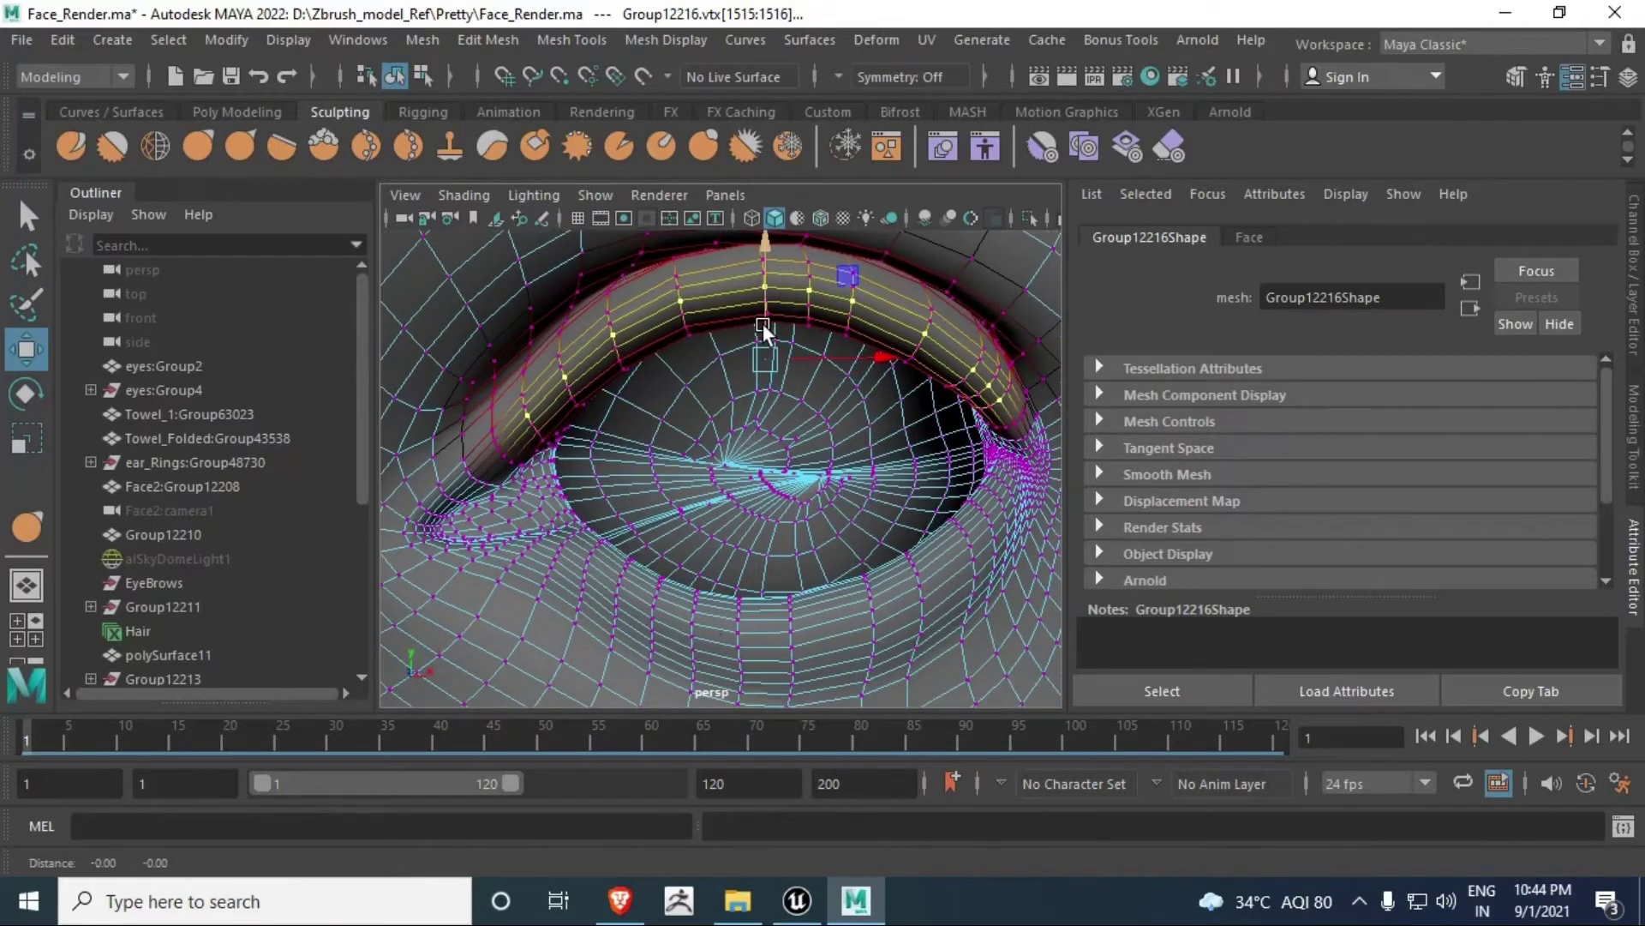
{"action": "left_click_drag", "start_coordinate": [748, 396], "coordinate": [877, 368]}
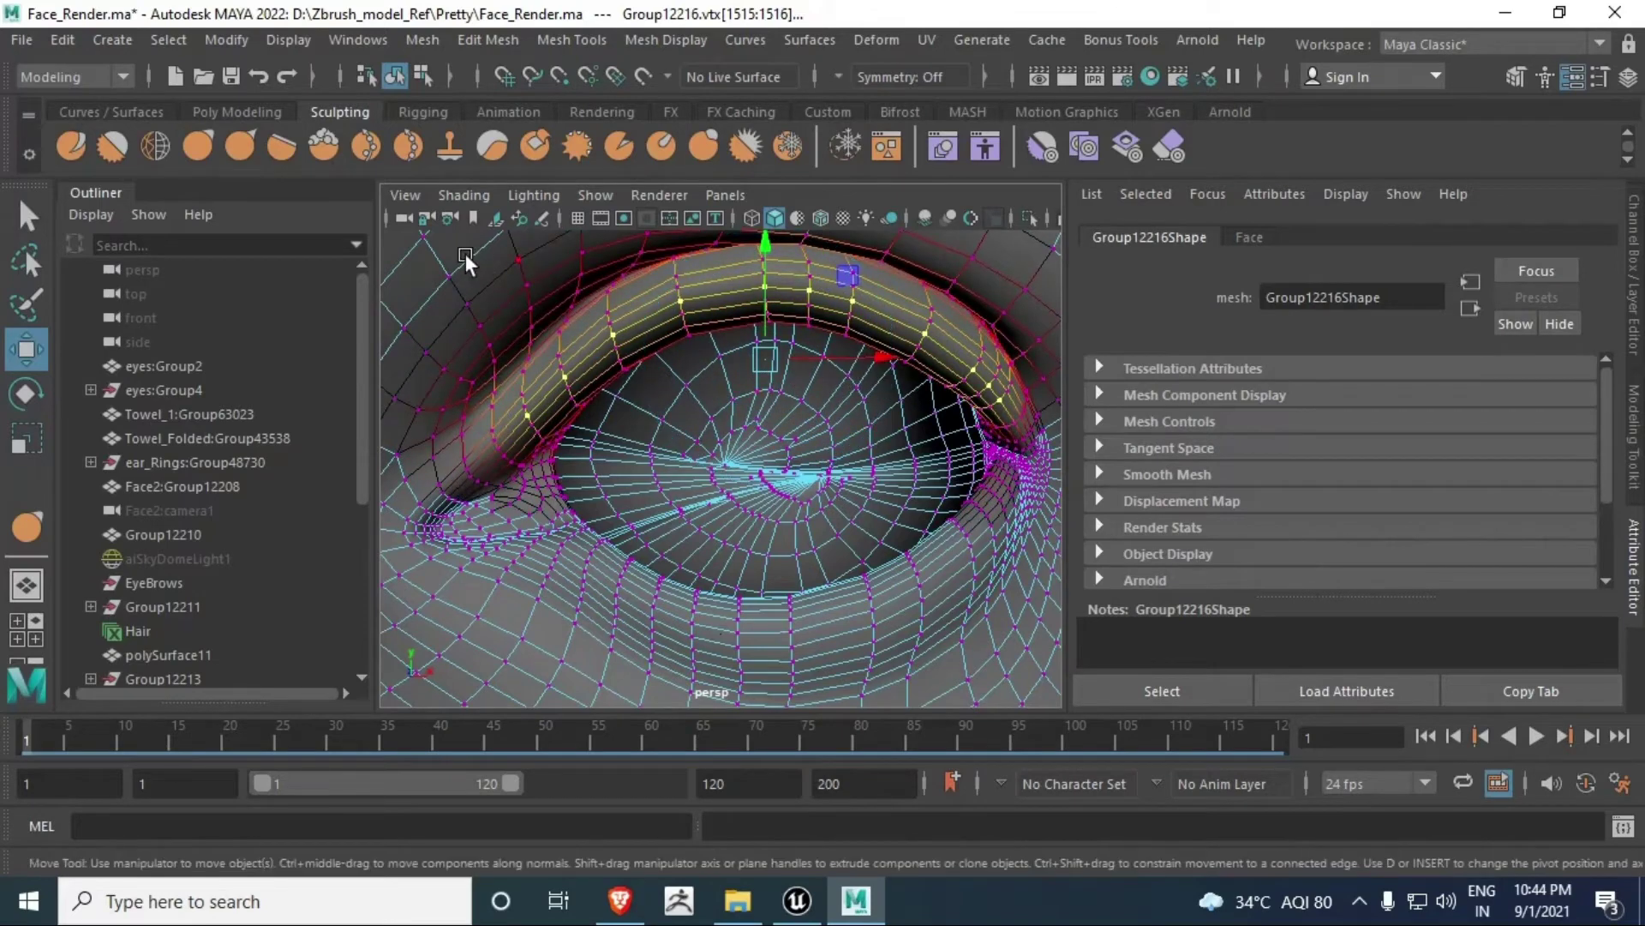
Step: Activate the Grab sculpting tool, size the brush, and pull the inner part of the upper eyelid down to the lower lid
{"action": "left_click", "coordinate": [200, 142]}
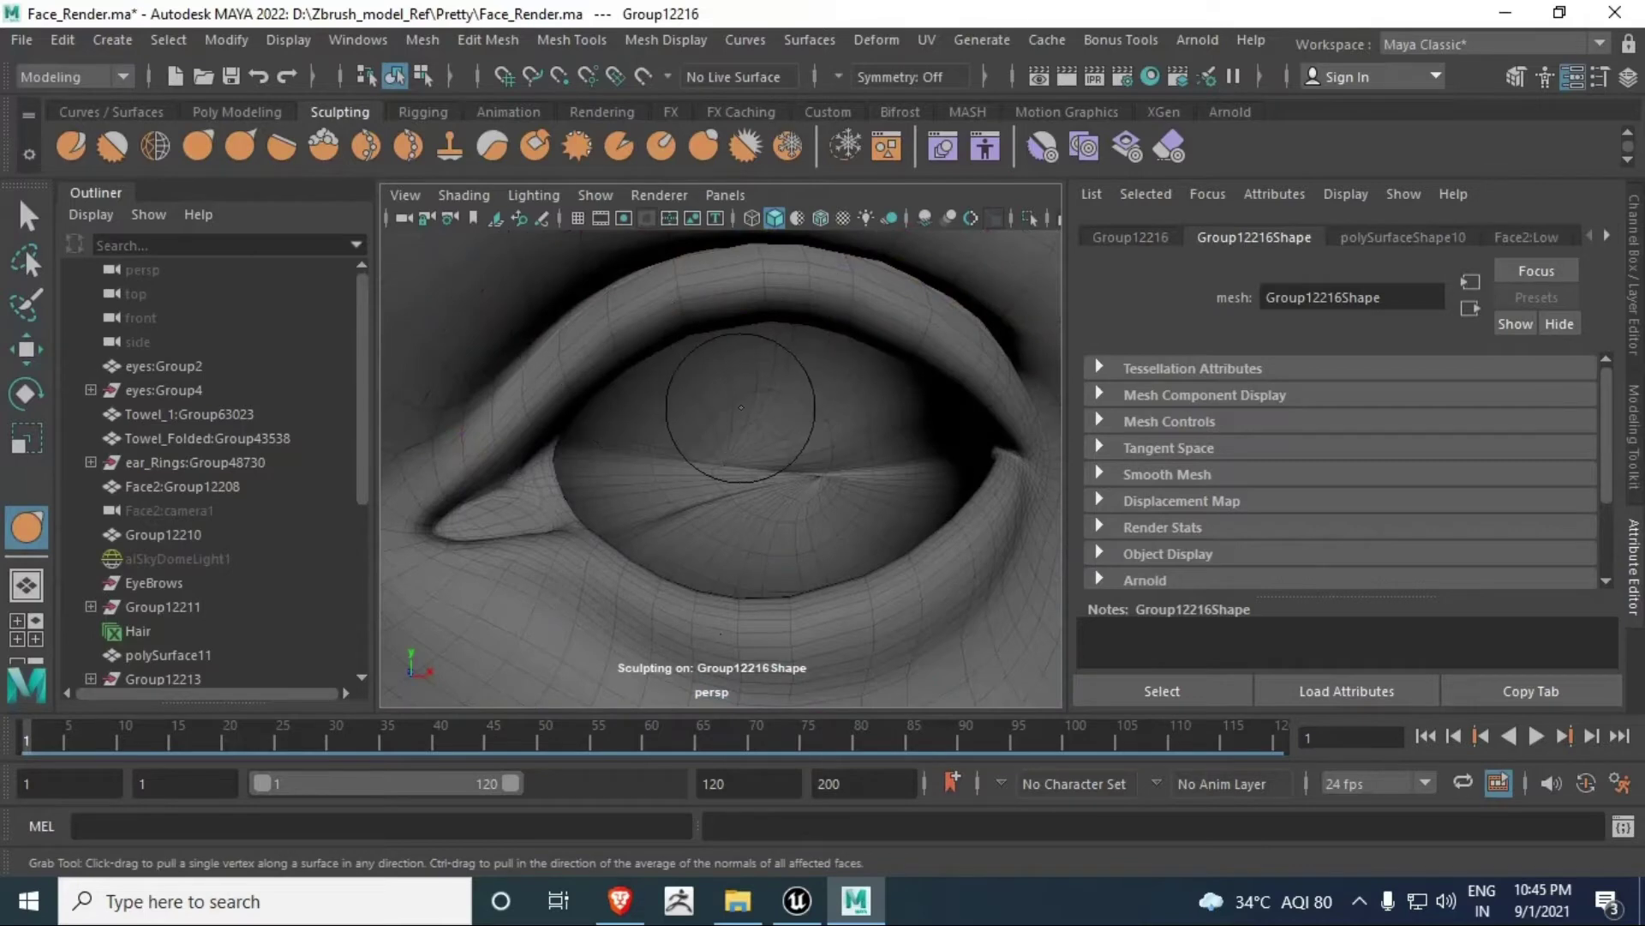
{"action": "mouse_move", "coordinate": [775, 357]}
{"action": "left_mouse_down"}
{"action": "mouse_move", "coordinate": [711, 357]}
{"action": "mouse_move", "coordinate": [785, 357]}
{"action": "left_mouse_up"}
{"action": "mouse_move", "coordinate": [627, 354]}
{"action": "left_mouse_down"}
{"action": "mouse_move", "coordinate": [524, 423]}
{"action": "mouse_move", "coordinate": [496, 517]}
{"action": "left_mouse_up"}
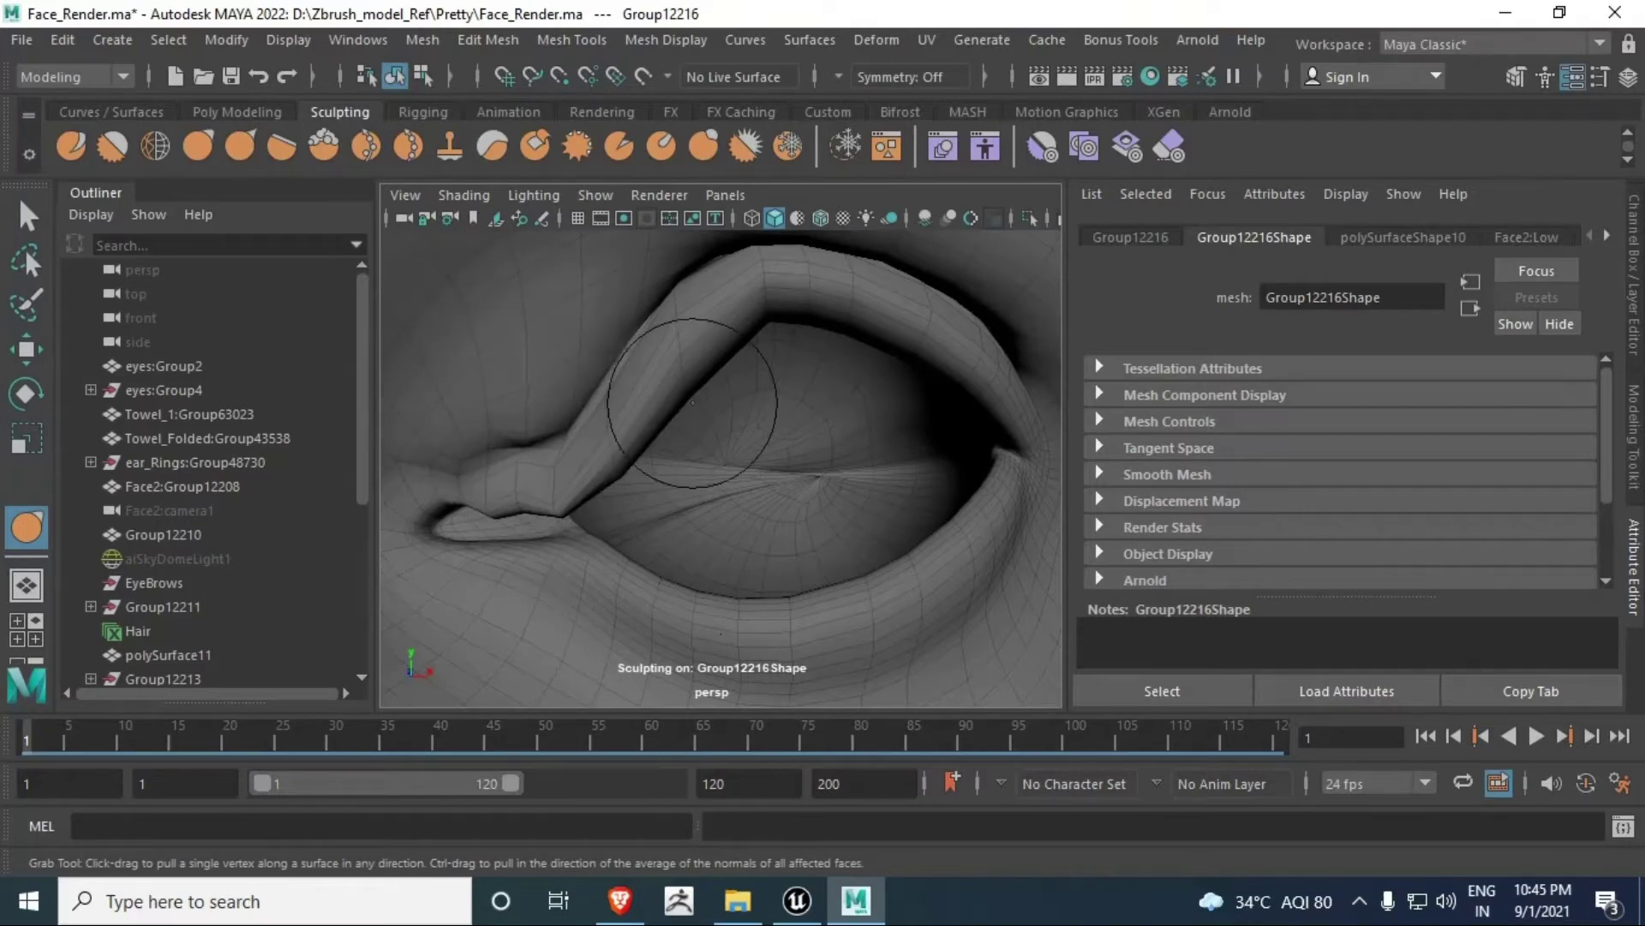
{"action": "left_click_drag", "start_coordinate": [673, 382], "coordinate": [705, 523]}
{"action": "key", "text": "ctrl+z"}
{"action": "left_click_drag", "start_coordinate": [630, 365], "coordinate": [728, 514]}
{"action": "left_click_drag", "start_coordinate": [610, 507], "coordinate": [600, 553]}
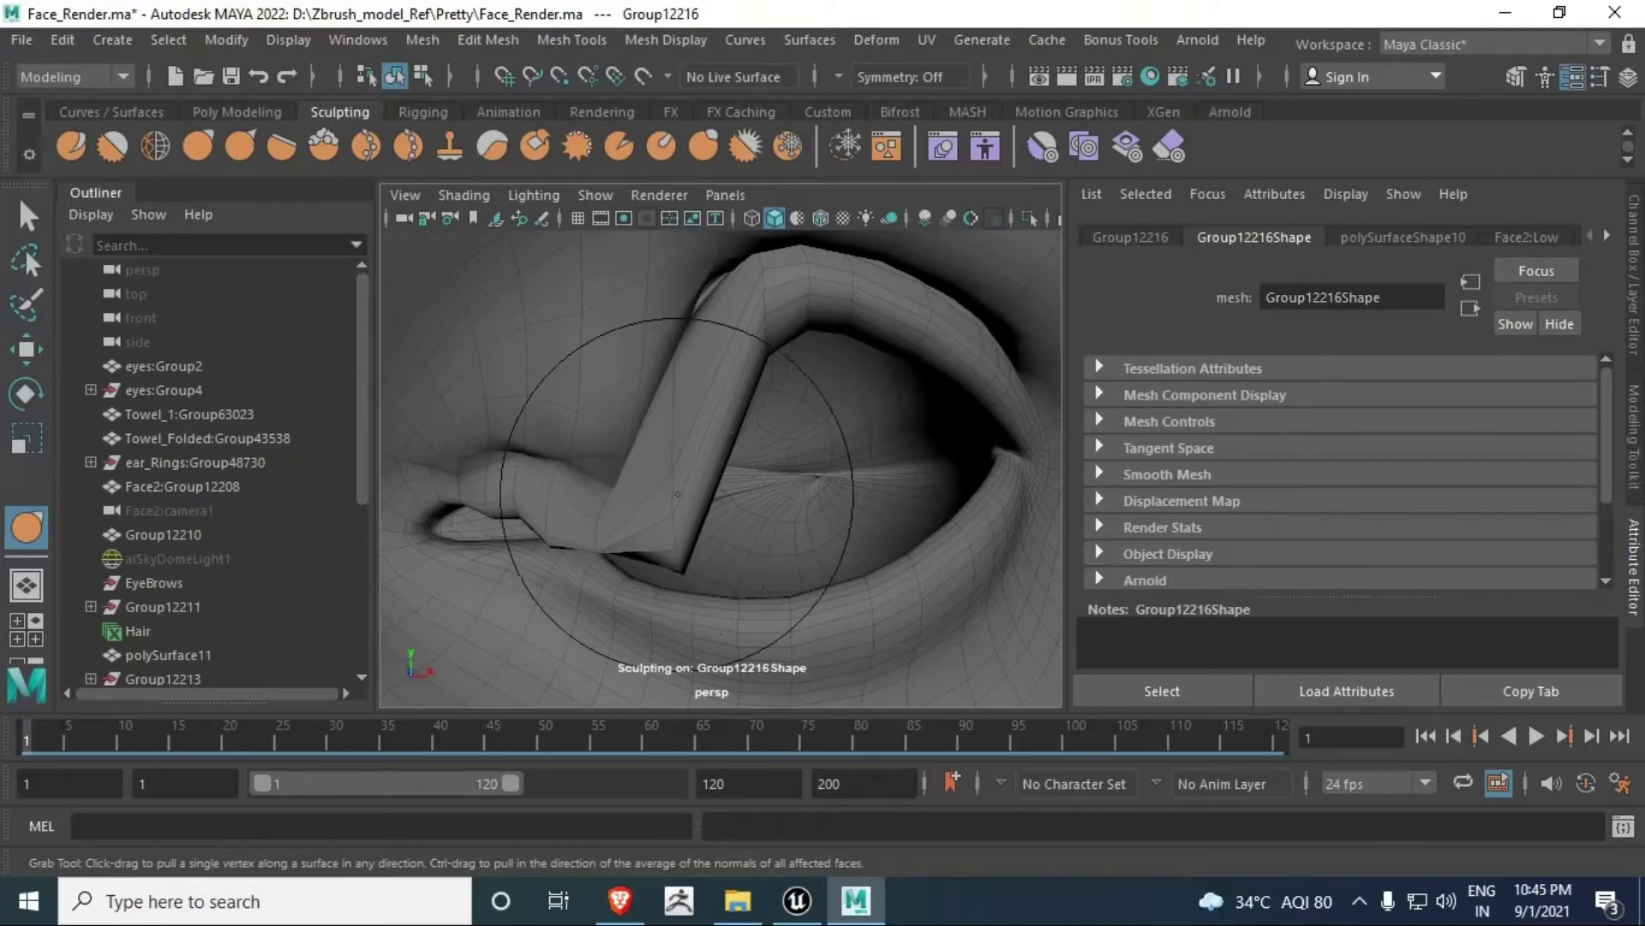
Step: Pull the middle and outer parts of the upper eyelid down over the eye opening and smooth the lid surface
{"action": "left_click_drag", "start_coordinate": [759, 343], "coordinate": [770, 591]}
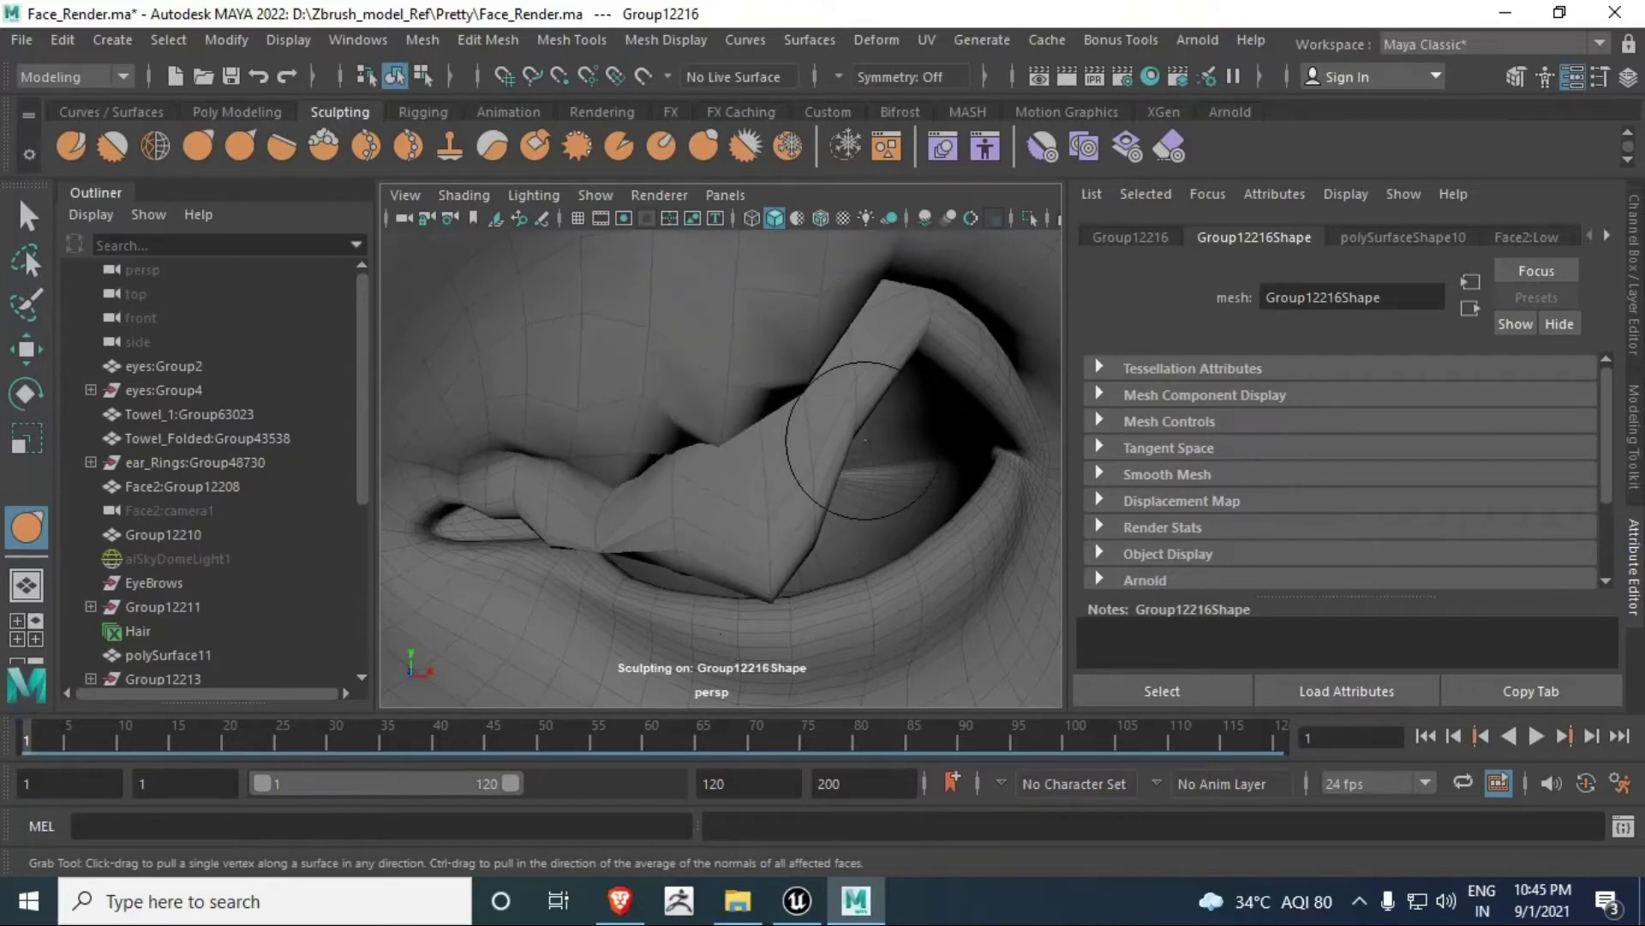
{"action": "mouse_move", "coordinate": [868, 404]}
{"action": "left_mouse_down"}
{"action": "mouse_move", "coordinate": [912, 557]}
{"action": "mouse_move", "coordinate": [909, 543]}
{"action": "left_mouse_up"}
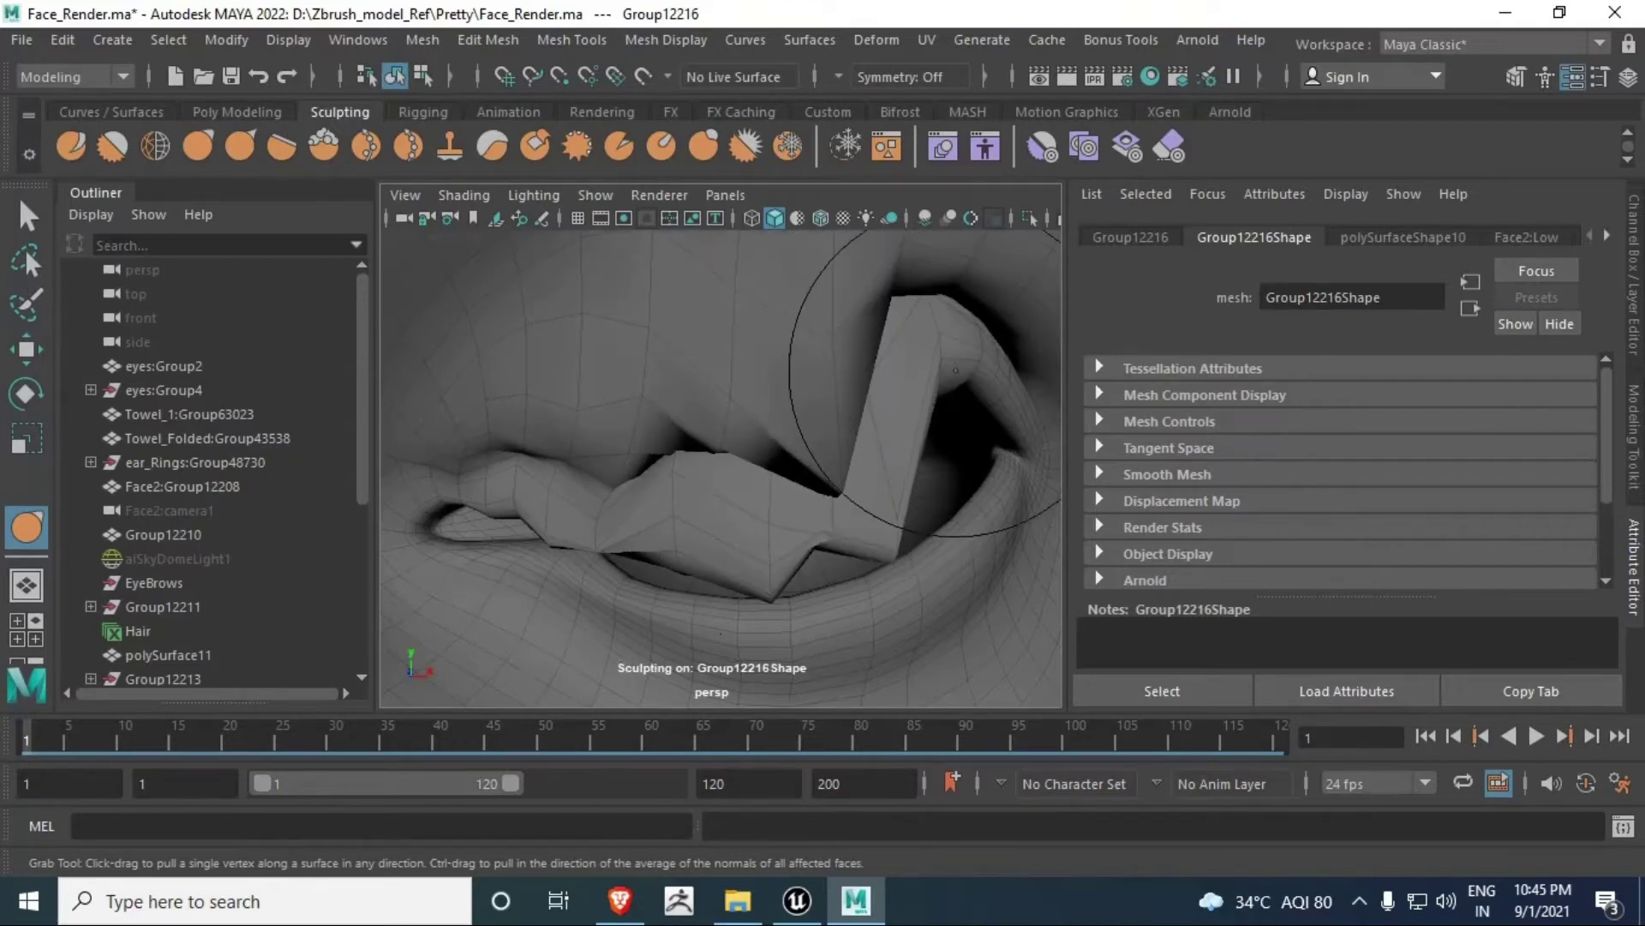
{"action": "left_click_drag", "start_coordinate": [948, 360], "coordinate": [977, 502]}
{"action": "left_click_drag", "start_coordinate": [891, 429], "coordinate": [737, 432], "text": "shift"}
{"action": "left_click_drag", "start_coordinate": [835, 362], "coordinate": [919, 377], "text": "shift"}
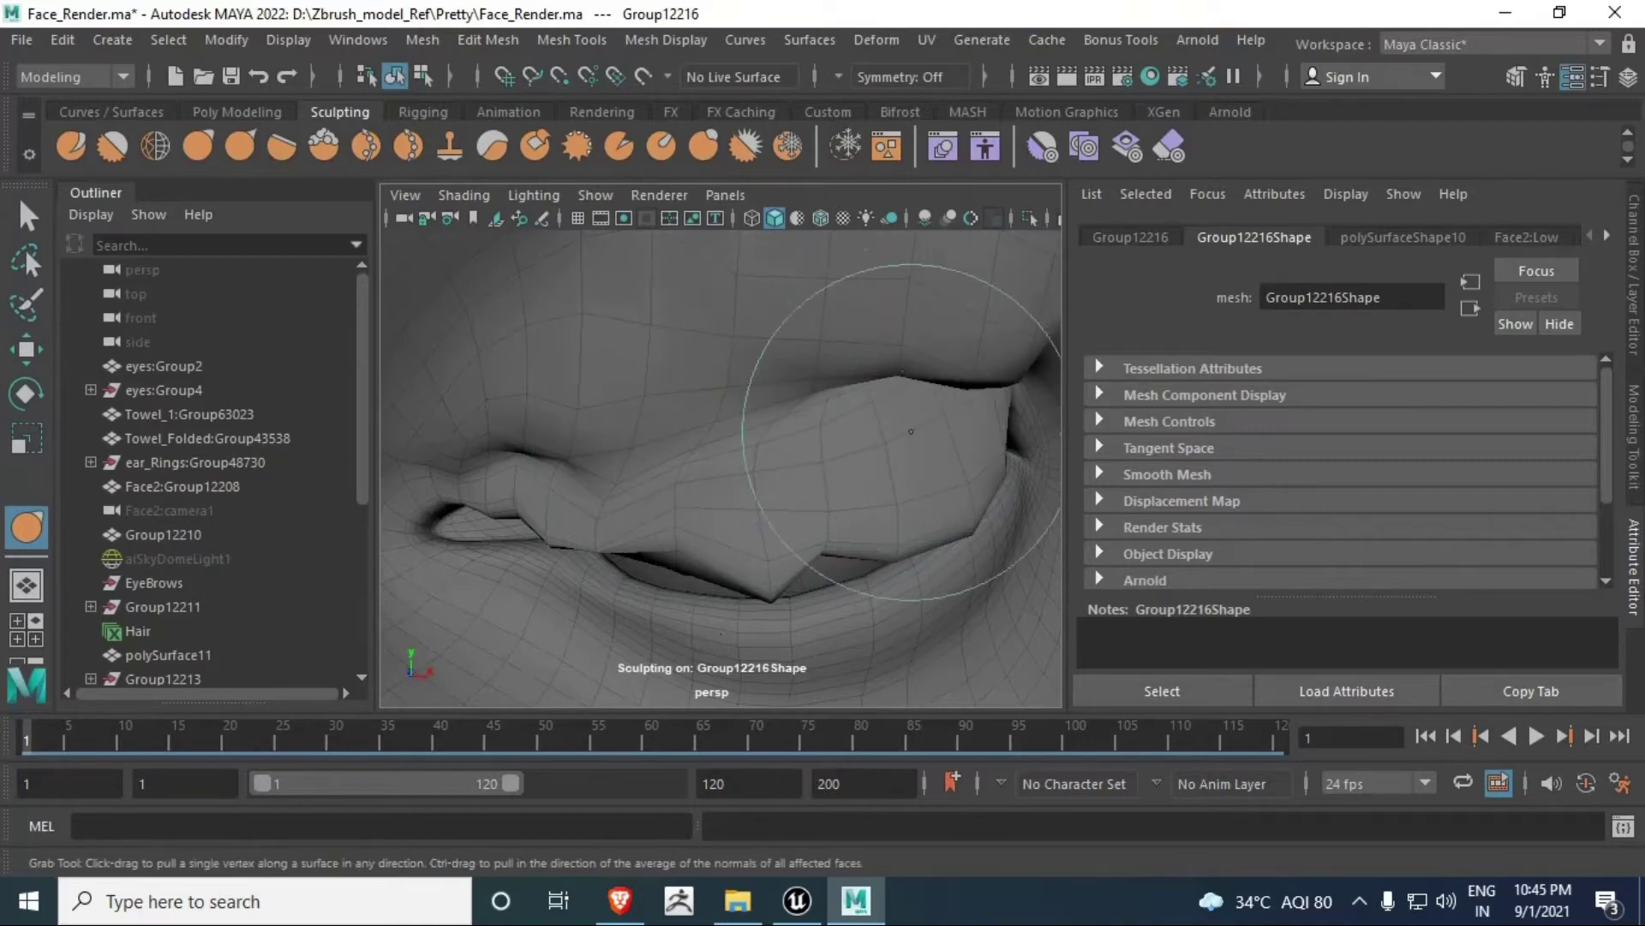
{"action": "mouse_move", "coordinate": [697, 561]}
{"action": "left_mouse_down", "text": "shift"}
{"action": "mouse_move", "coordinate": [863, 564]}
{"action": "mouse_move", "coordinate": [851, 590]}
{"action": "mouse_move", "coordinate": [771, 548]}
{"action": "left_mouse_up", "text": "shift"}
Step: Bring the outer end of the upper eyelid down to the lower lid, undoing the unsuitable sculpt strokes
{"action": "scroll", "coordinate": [771, 549], "scroll_direction": "down", "scroll_amount": 3}
{"action": "middle_click_drag", "start_coordinate": [771, 549], "coordinate": [823, 555], "text": "alt"}
{"action": "scroll", "coordinate": [776, 456], "scroll_direction": "up", "scroll_amount": 5}
{"action": "key", "text": "ctrl+z"}
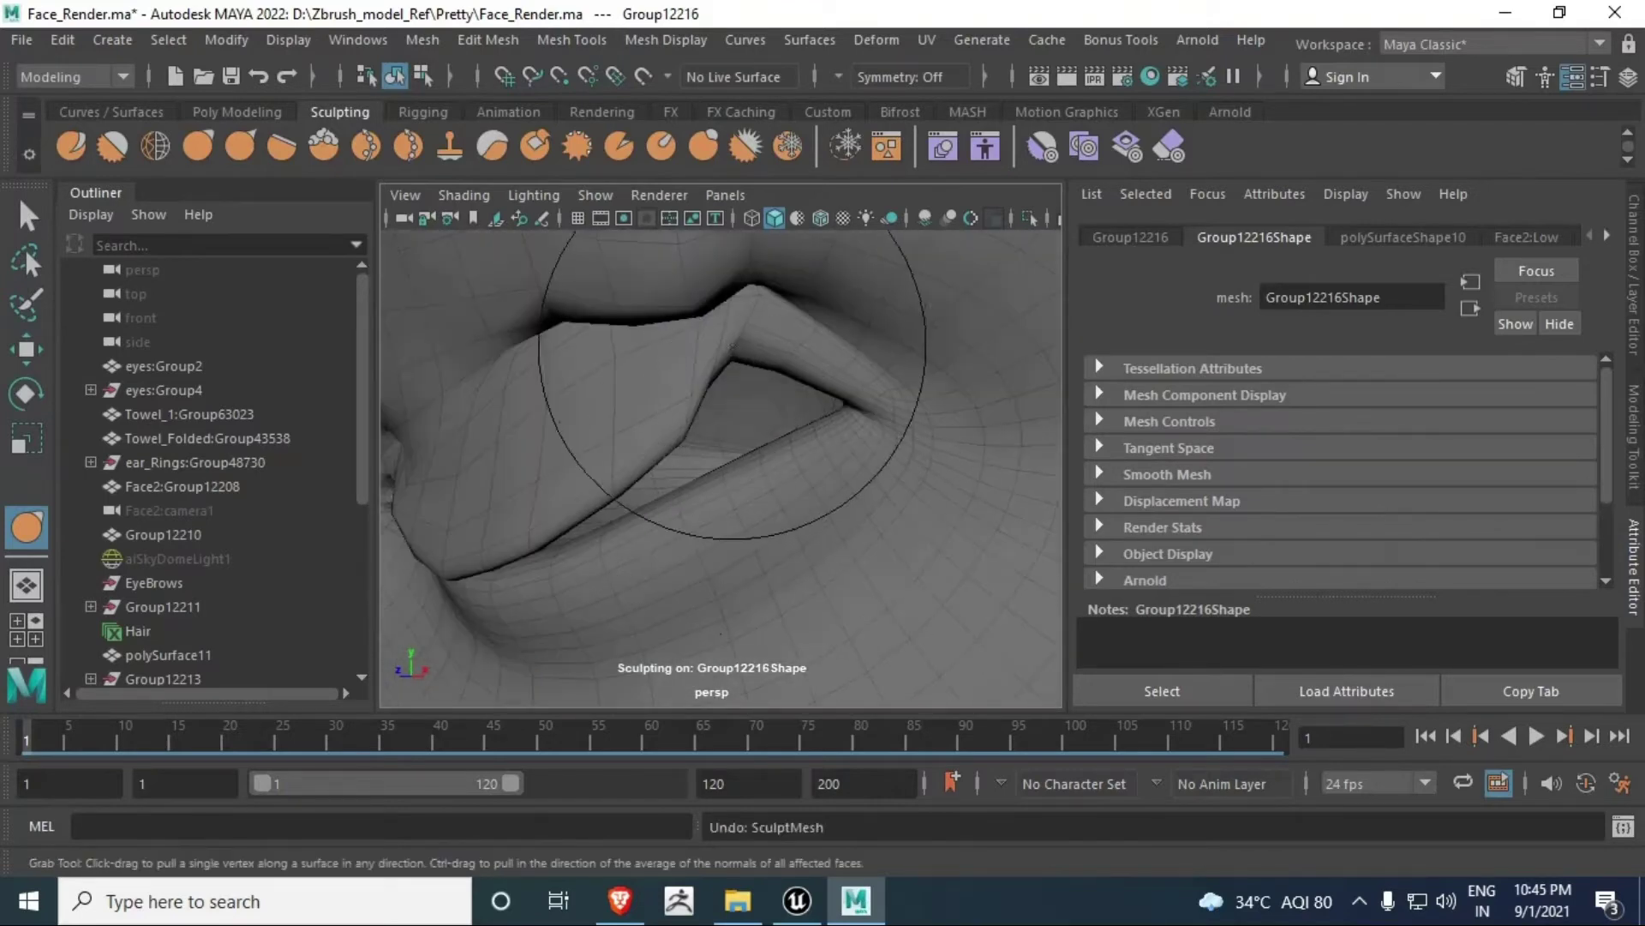
{"action": "mouse_move", "coordinate": [735, 351]}
{"action": "left_mouse_down", "text": "shift"}
{"action": "mouse_move", "coordinate": [690, 381]}
{"action": "mouse_move", "coordinate": [725, 374]}
{"action": "mouse_move", "coordinate": [779, 514]}
{"action": "mouse_move", "coordinate": [841, 531]}
{"action": "mouse_move", "coordinate": [753, 490]}
{"action": "mouse_move", "coordinate": [774, 514]}
{"action": "left_mouse_up", "text": "shift"}
{"action": "key", "text": "ctrl+z"}
{"action": "key", "text": "ctrl+z"}
{"action": "left_click_drag", "start_coordinate": [969, 555], "coordinate": [947, 539]}
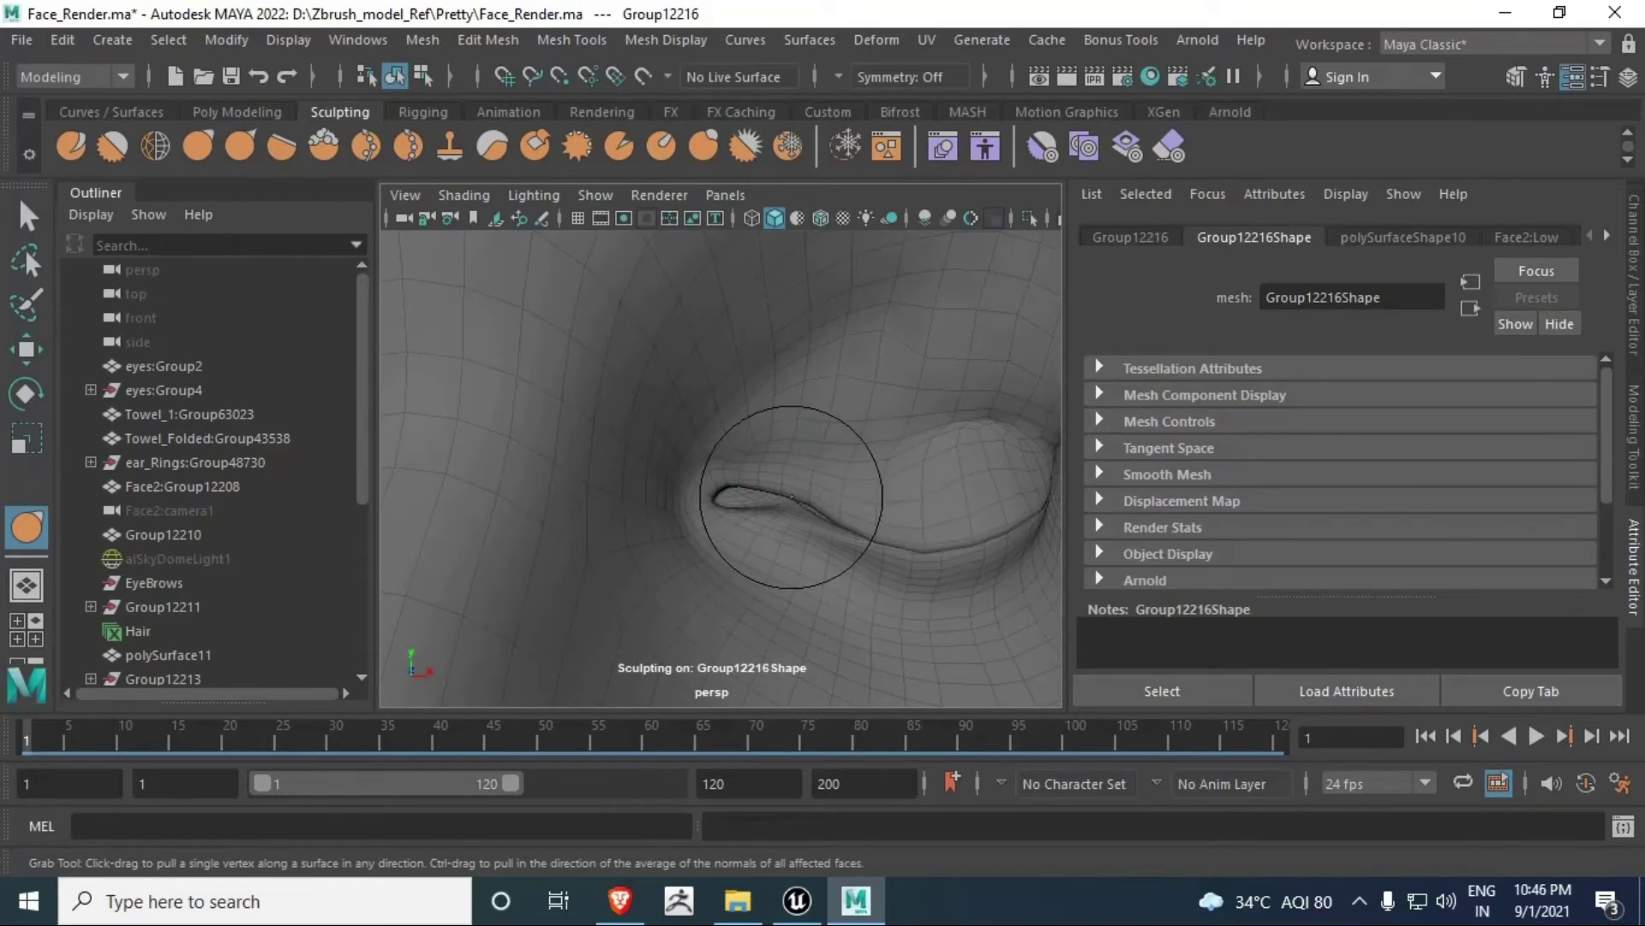
{"action": "key", "text": "ctrl+z"}
Step: Close the remaining gap along the lid line with short downward Grab strokes on the upper eyelid
{"action": "mouse_move", "coordinate": [801, 500]}
{"action": "left_mouse_down", "text": "alt"}
{"action": "mouse_move", "coordinate": [776, 479]}
{"action": "mouse_move", "coordinate": [755, 406]}
{"action": "left_mouse_up", "text": "alt"}
{"action": "left_click_drag", "start_coordinate": [705, 499], "coordinate": [735, 546]}
{"action": "left_click_drag", "start_coordinate": [594, 562], "coordinate": [606, 585]}
{"action": "left_click_drag", "start_coordinate": [766, 514], "coordinate": [777, 535]}
{"action": "scroll", "coordinate": [763, 549], "scroll_direction": "down", "scroll_amount": 10}
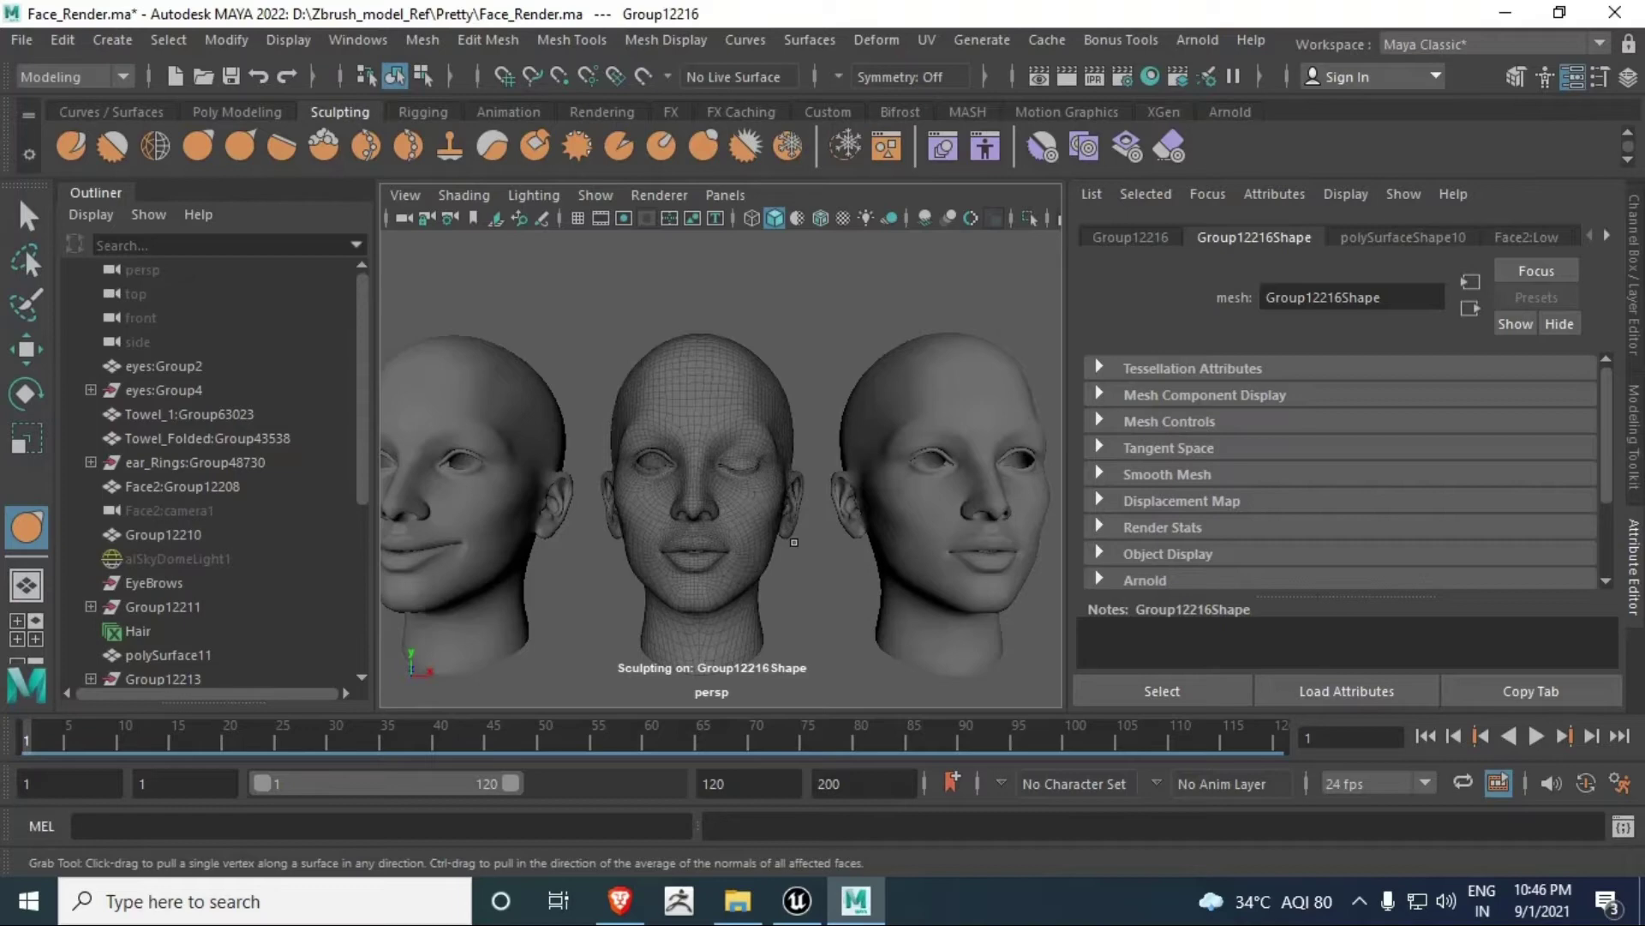
Step: Select the third head copy, switch it to vertex selection and set symmetry to Object X
{"action": "middle_click_drag", "start_coordinate": [794, 541], "coordinate": [580, 503], "text": "alt"}
{"action": "scroll", "coordinate": [592, 545], "scroll_direction": "up", "scroll_amount": 8}
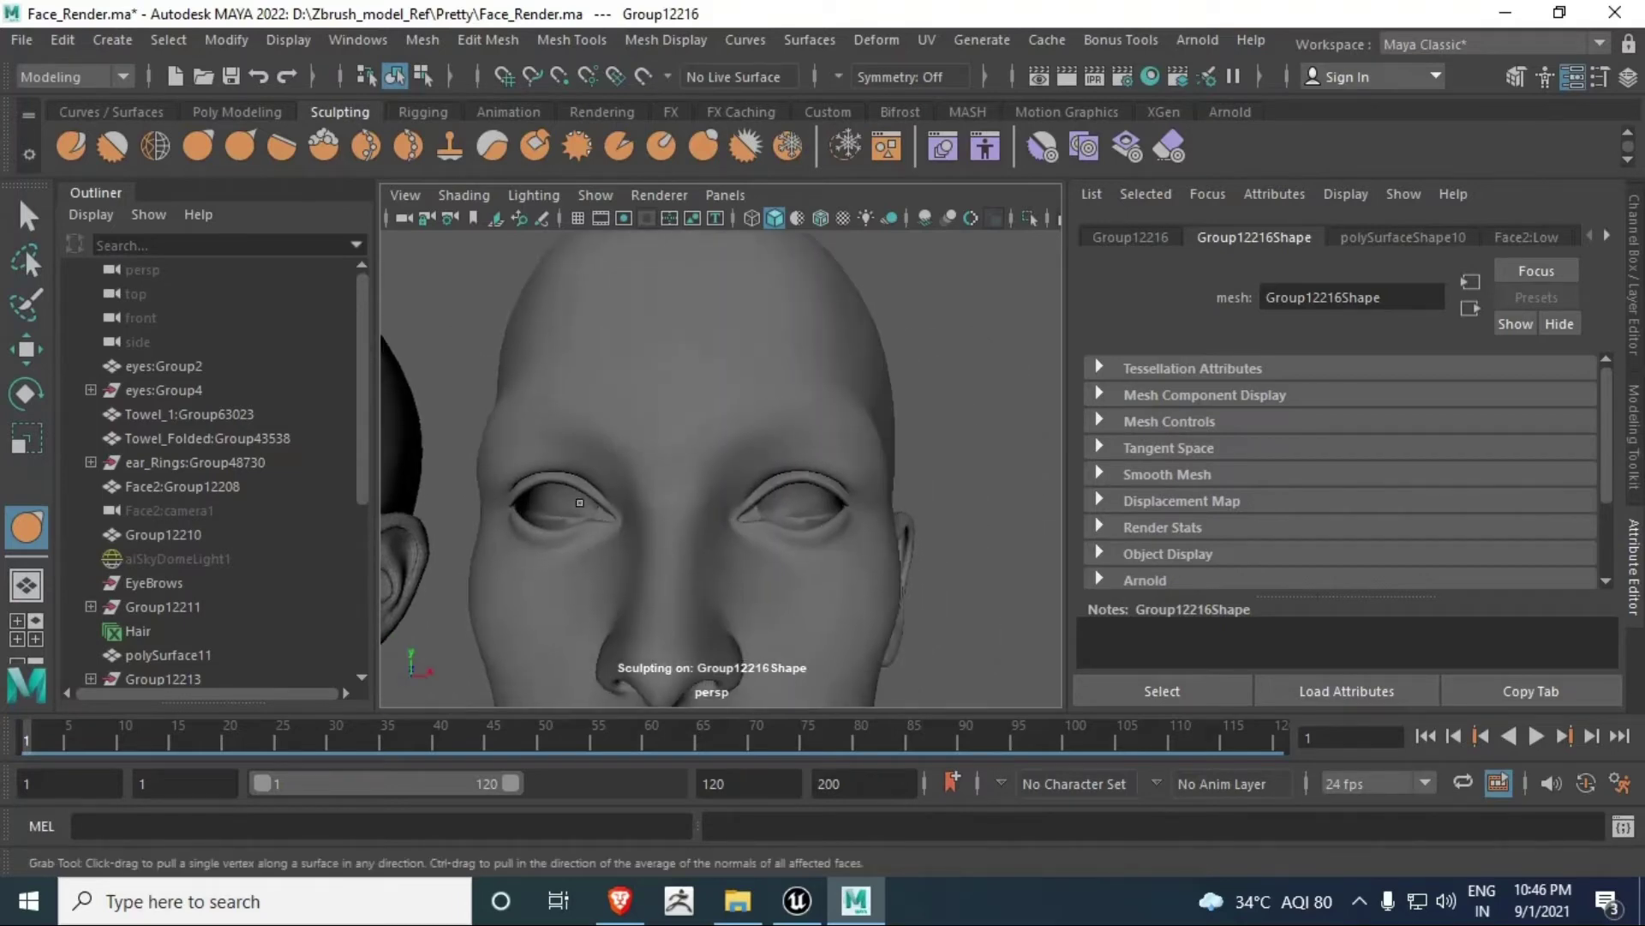
{"action": "left_click", "coordinate": [27, 349]}
{"action": "left_click", "coordinate": [672, 437]}
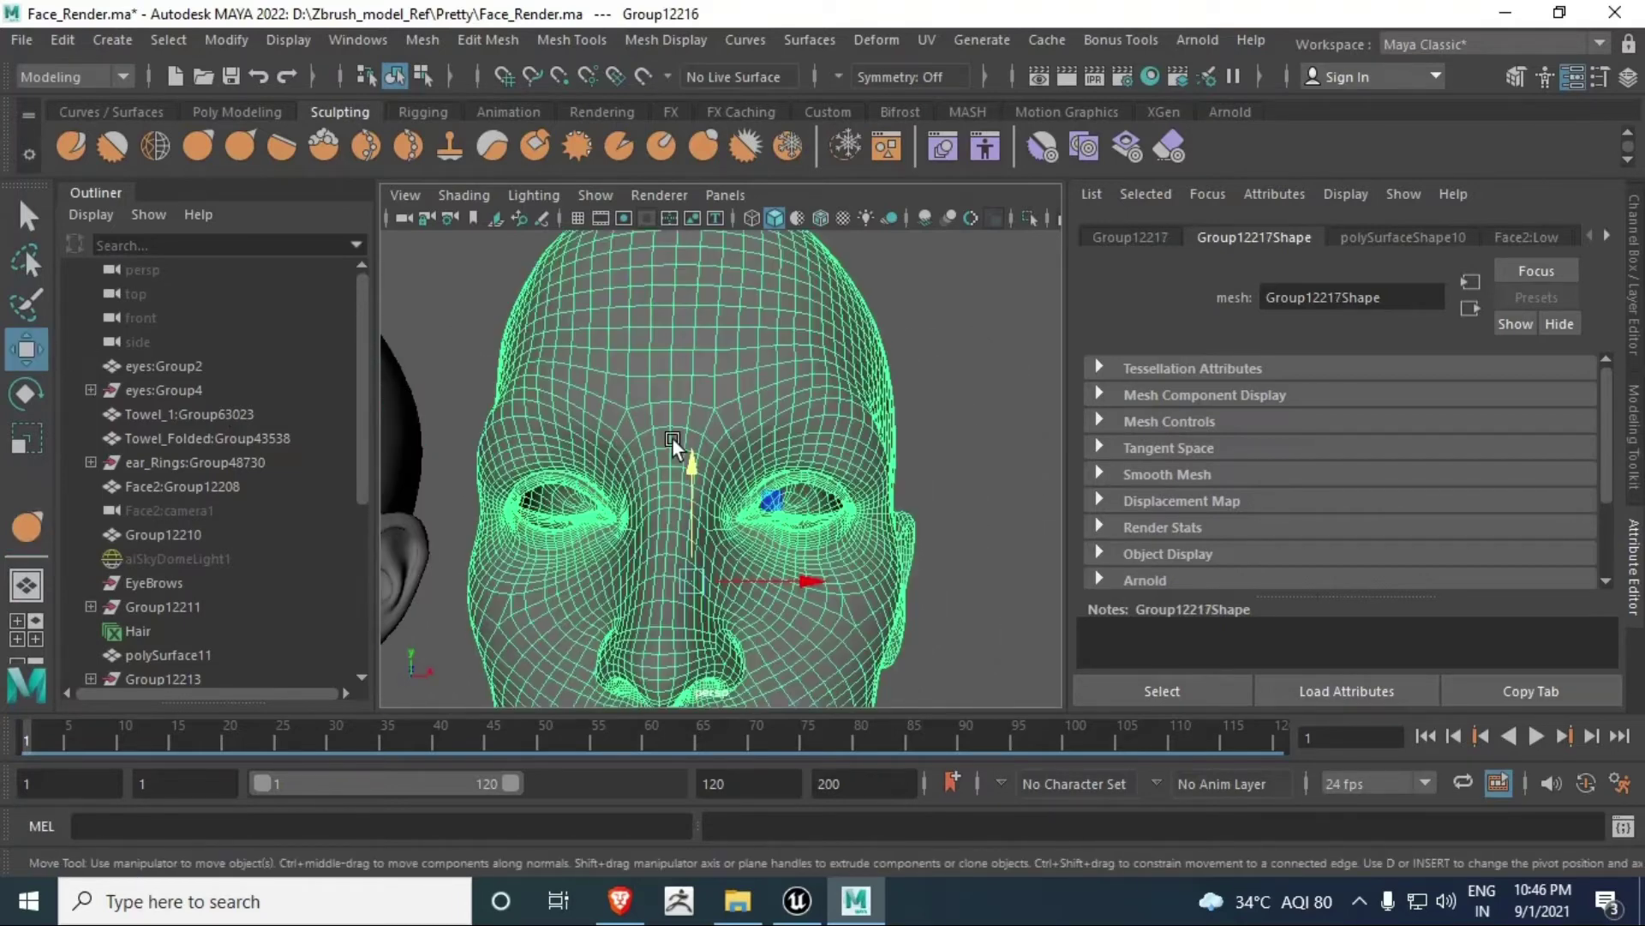
{"action": "right_click_drag", "start_coordinate": [576, 239], "coordinate": [475, 240]}
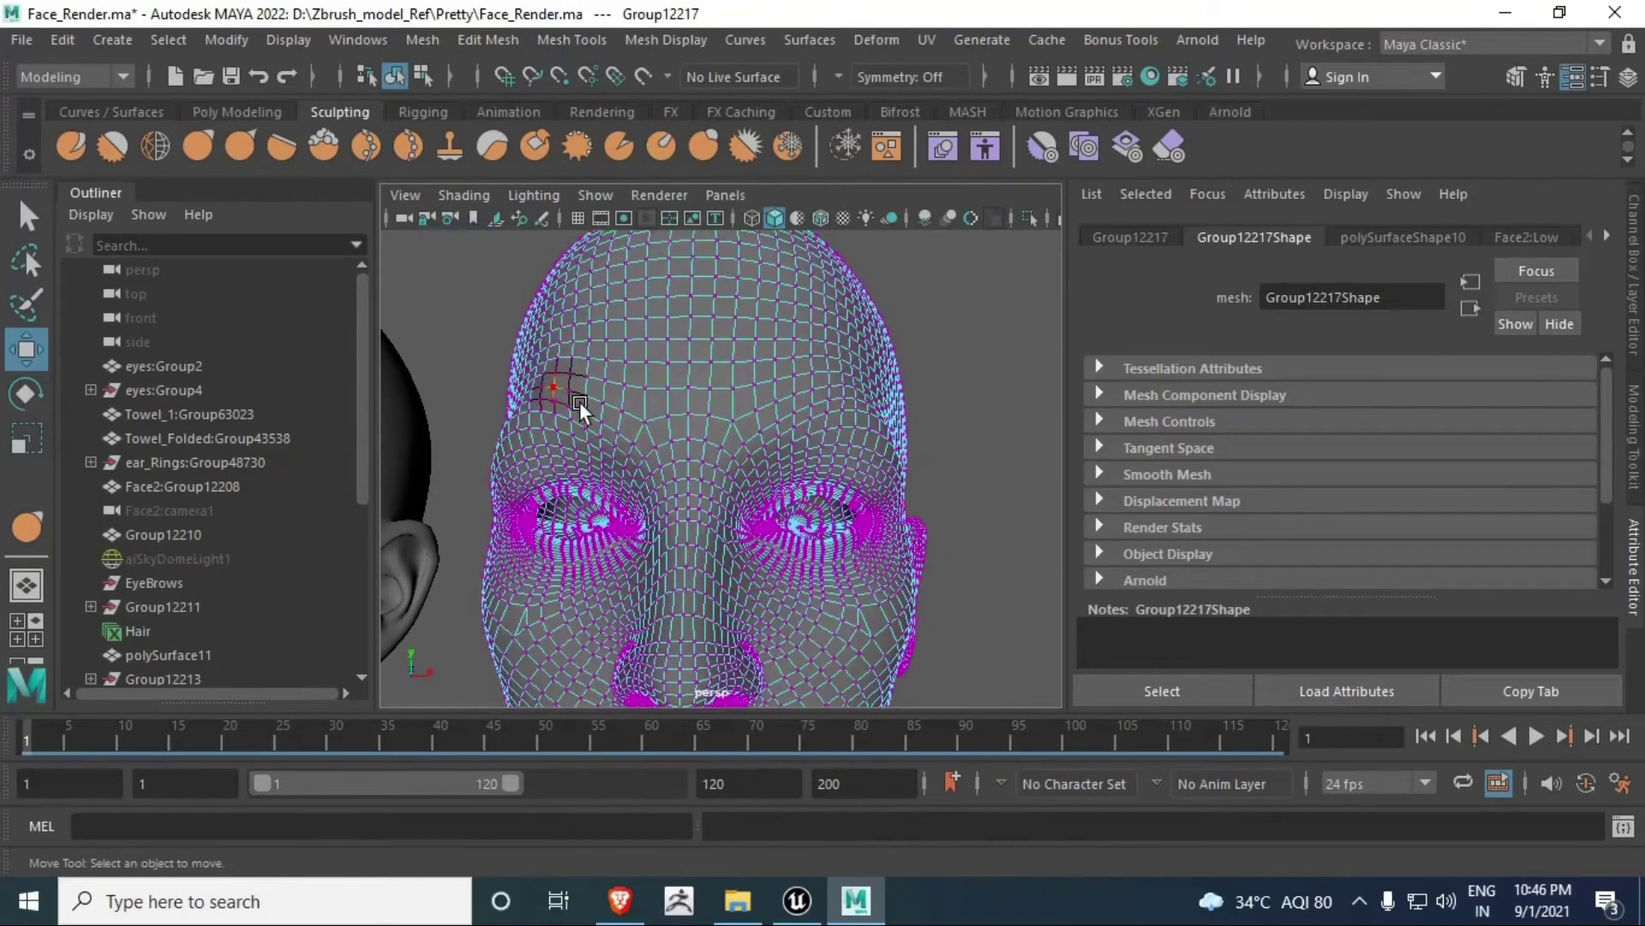
{"action": "left_click", "coordinate": [899, 76]}
{"action": "left_click", "coordinate": [903, 113]}
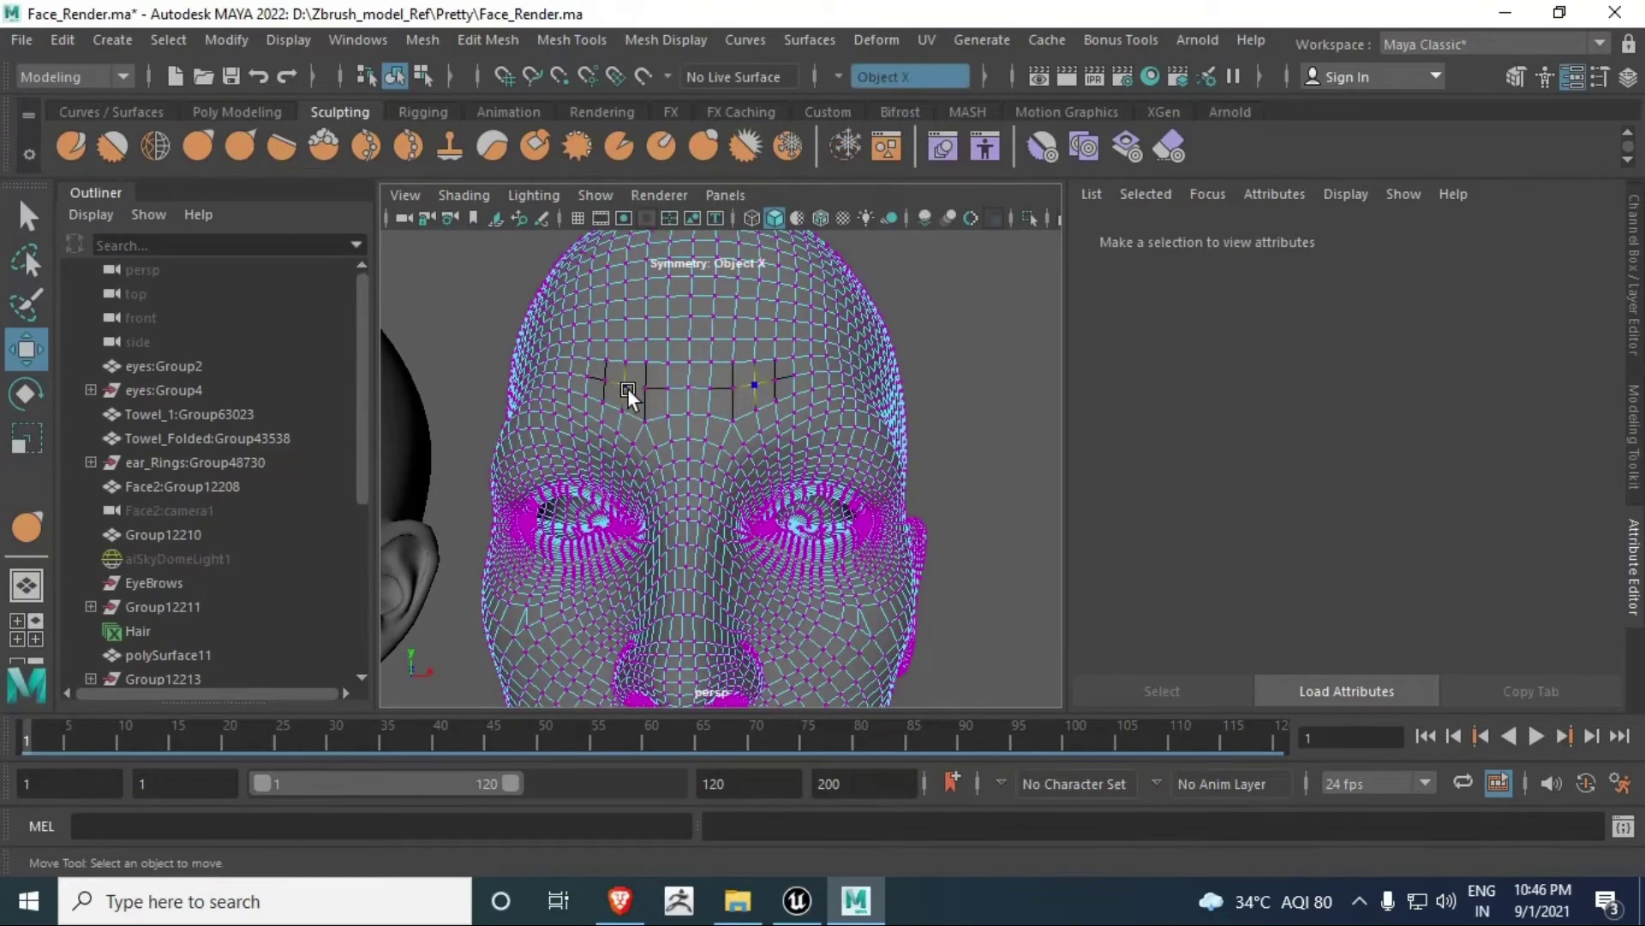
Step: Adjust the soft selection radius on the third head copy's brow and raise the outer brow area on both sides
{"action": "left_click", "coordinate": [643, 420]}
{"action": "key", "text": "b"}
{"action": "left_click_drag", "start_coordinate": [728, 411], "coordinate": [776, 407]}
{"action": "left_click_drag", "start_coordinate": [760, 421], "coordinate": [840, 341]}
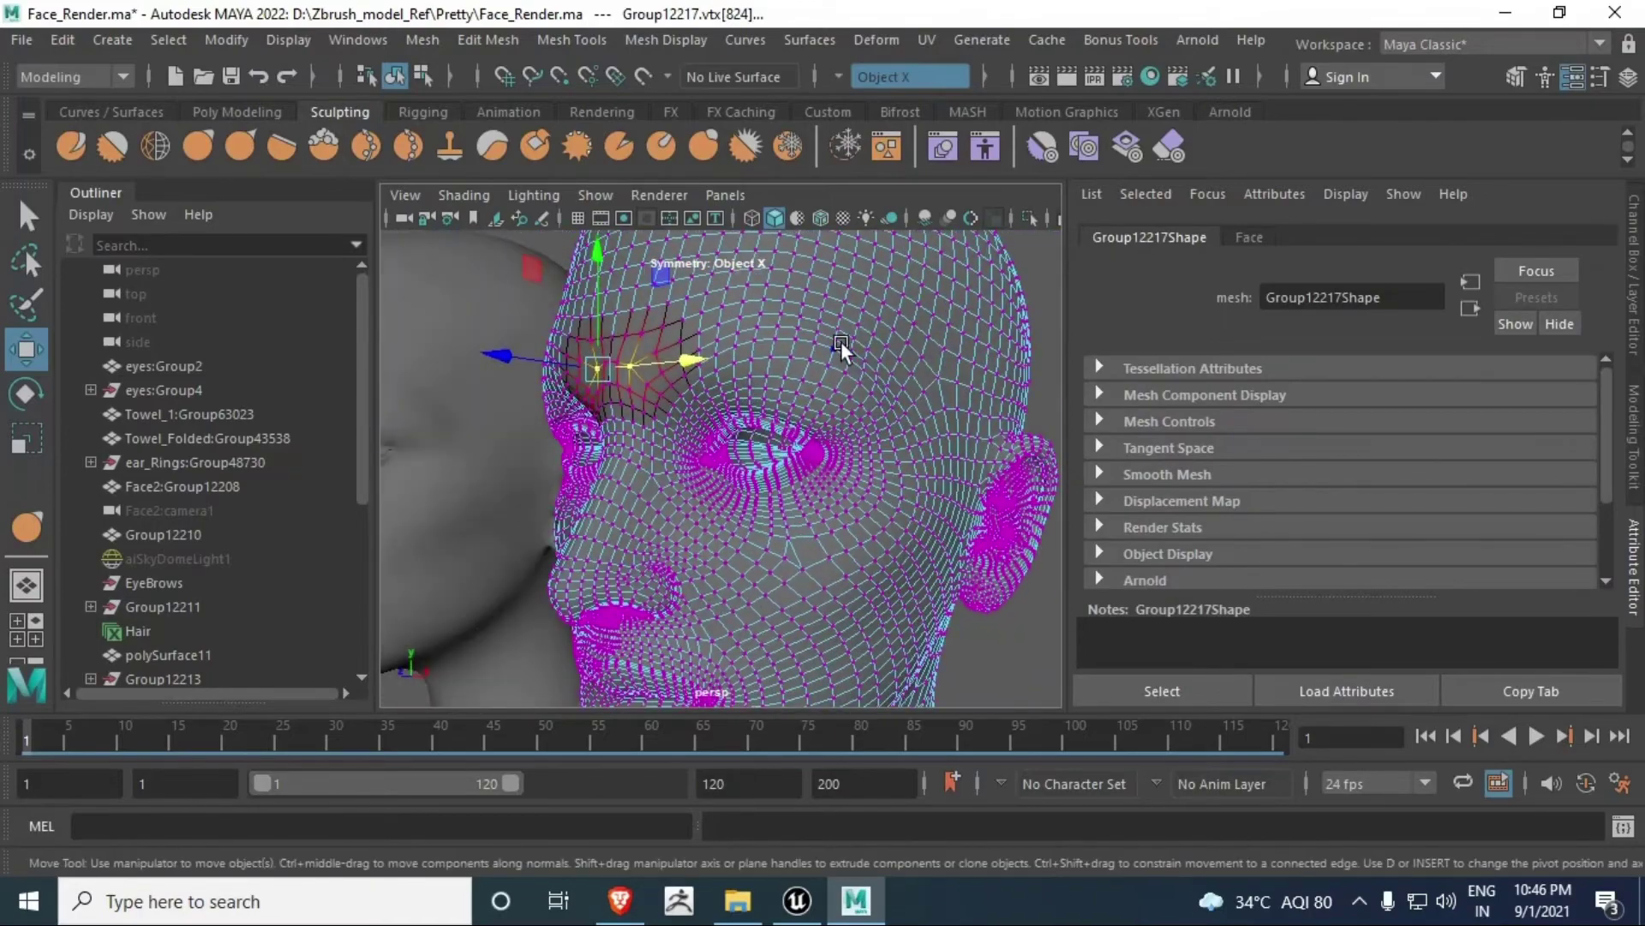
{"action": "left_click", "coordinate": [876, 377]}
{"action": "left_click_drag", "start_coordinate": [880, 266], "coordinate": [886, 238]}
Step: Try to lower the inner brow vertices beside the nose bridge with soft selection
{"action": "left_click_drag", "start_coordinate": [694, 433], "coordinate": [773, 434], "text": "alt"}
{"action": "left_click", "coordinate": [783, 433]}
{"action": "mouse_move", "coordinate": [785, 317]}
{"action": "left_mouse_down"}
{"action": "mouse_move", "coordinate": [784, 356]}
{"action": "mouse_move", "coordinate": [790, 343]}
{"action": "left_mouse_up"}
{"action": "key", "text": "ctrl+z"}
{"action": "left_click_drag", "start_coordinate": [805, 378], "coordinate": [850, 464], "text": "alt"}
{"action": "left_click_drag", "start_coordinate": [851, 464], "coordinate": [713, 467], "text": "alt"}
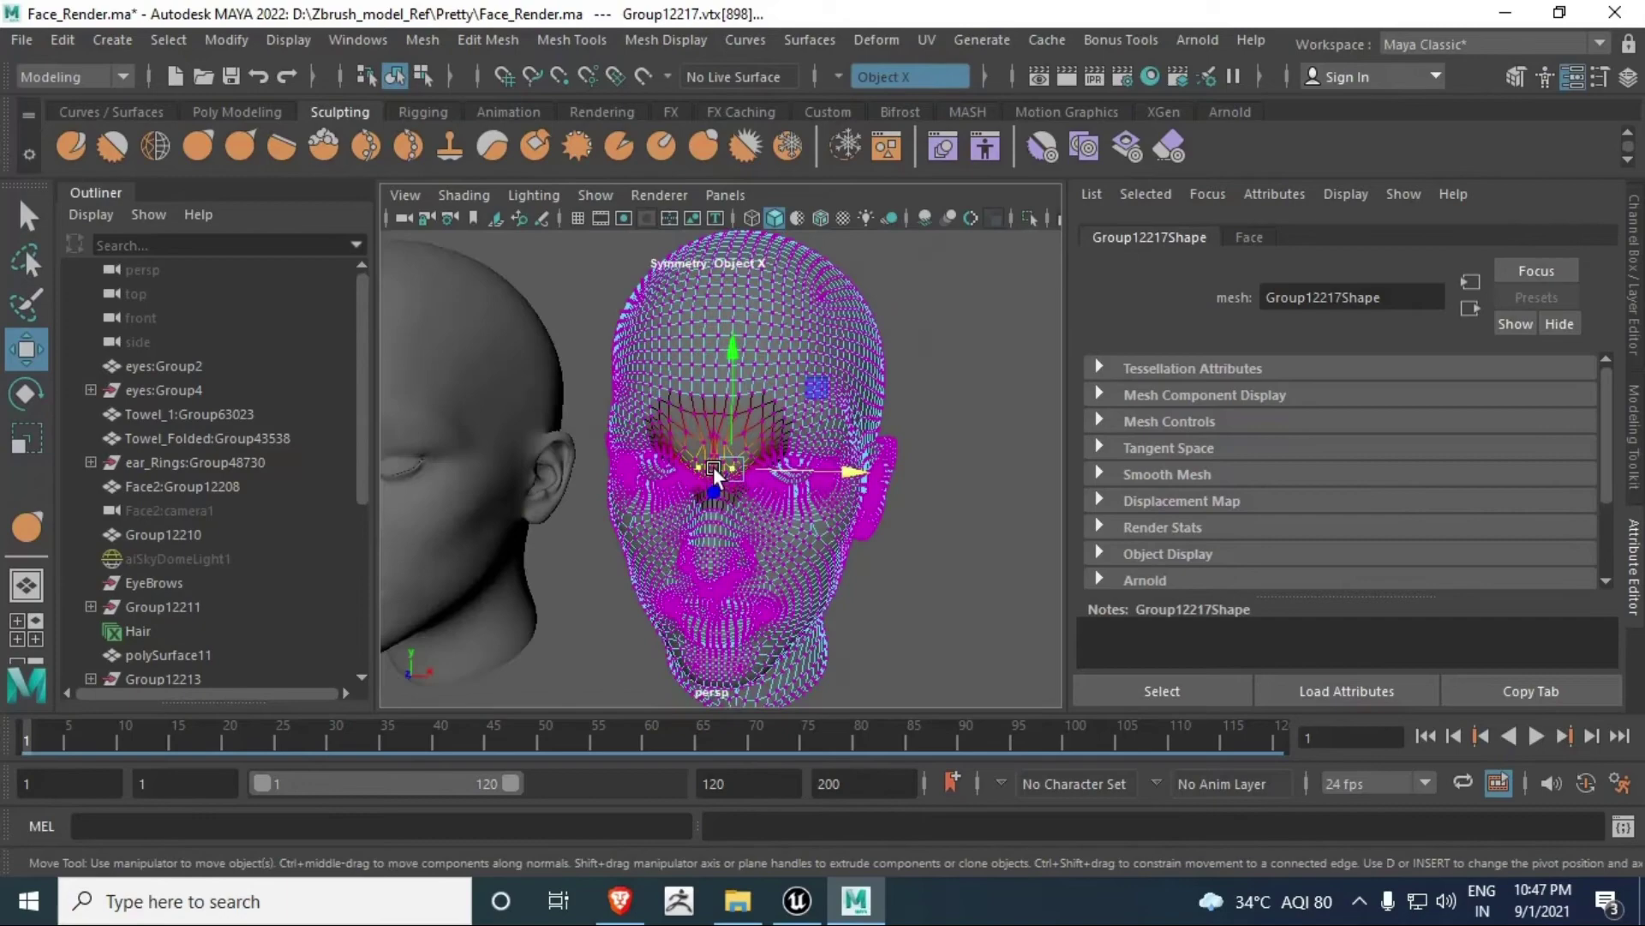
Step: With soft selection off, adjust the three centre-line vertices between the eyebrows on the third head copy and return to object mode
{"action": "right_click_drag", "start_coordinate": [713, 466], "coordinate": [772, 420]}
{"action": "left_click", "coordinate": [969, 445]}
{"action": "scroll", "coordinate": [835, 461], "scroll_direction": "up", "scroll_amount": 5}
{"action": "middle_click_drag", "start_coordinate": [771, 463], "coordinate": [835, 461], "text": "alt"}
{"action": "left_click_drag", "start_coordinate": [835, 461], "coordinate": [651, 411], "text": "alt"}
{"action": "left_click", "coordinate": [603, 403]}
{"action": "right_click_drag", "start_coordinate": [603, 403], "coordinate": [540, 403]}
{"action": "key", "text": "b"}
{"action": "left_click", "coordinate": [684, 428]}
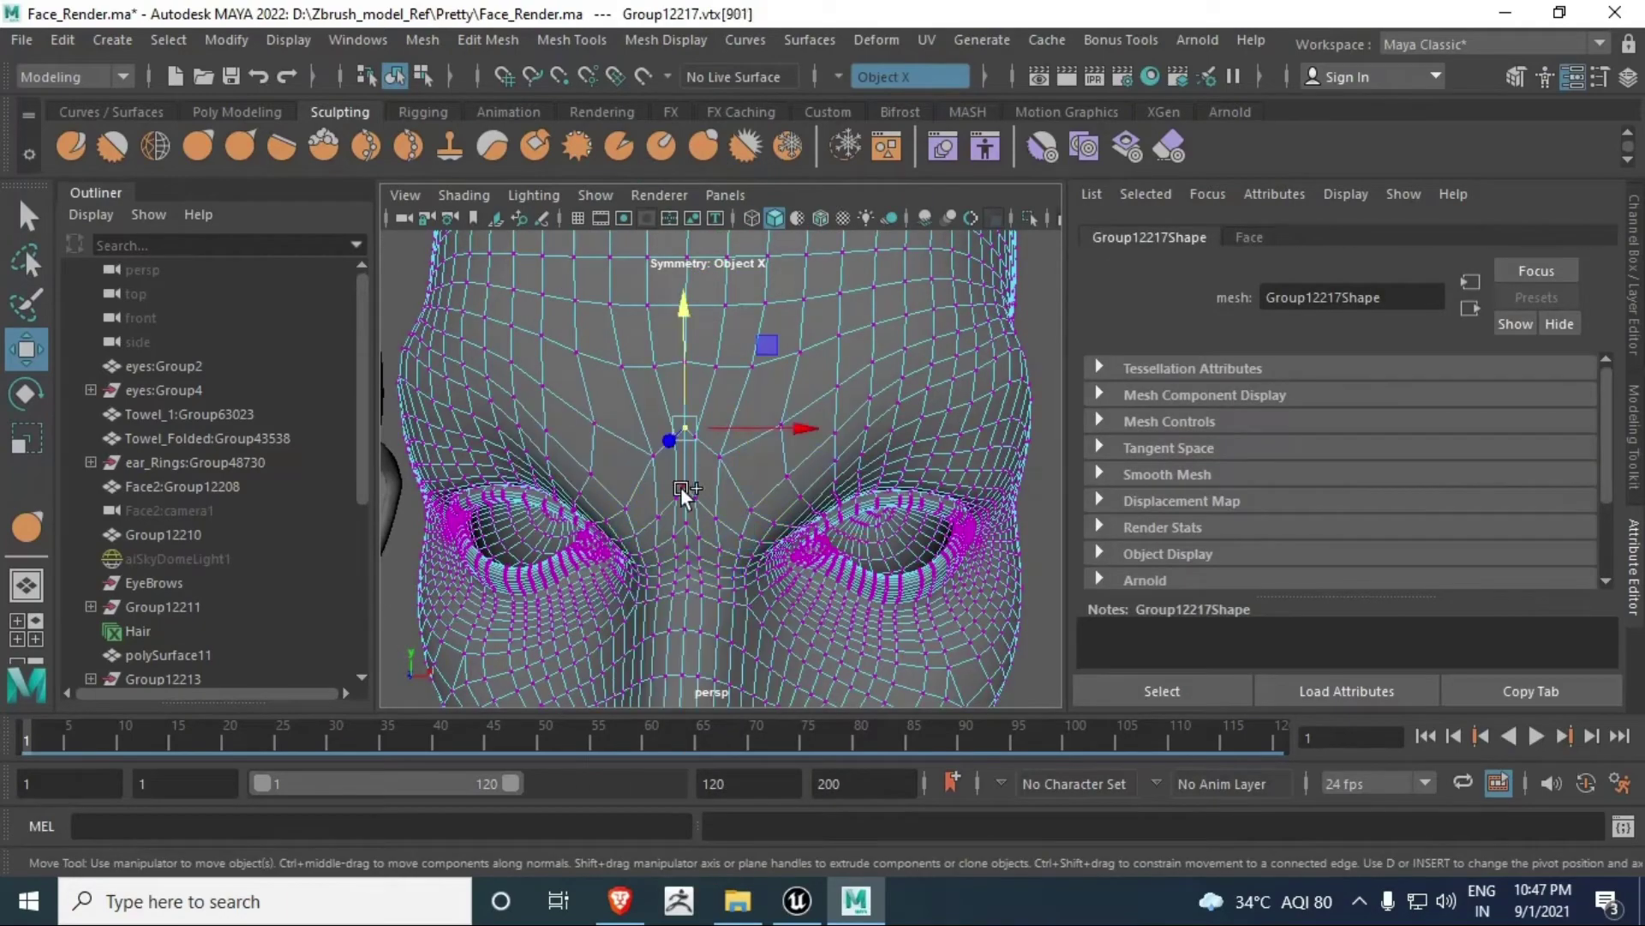
{"action": "left_click", "coordinate": [685, 485], "text": "shift"}
{"action": "left_click", "coordinate": [688, 524], "text": "shift"}
{"action": "left_click_drag", "start_coordinate": [698, 528], "coordinate": [650, 543], "text": "alt"}
{"action": "scroll", "coordinate": [651, 544], "scroll_direction": "down", "scroll_amount": 4}
{"action": "right_click_drag", "start_coordinate": [694, 497], "coordinate": [776, 429]}
{"action": "left_click", "coordinate": [951, 411]}
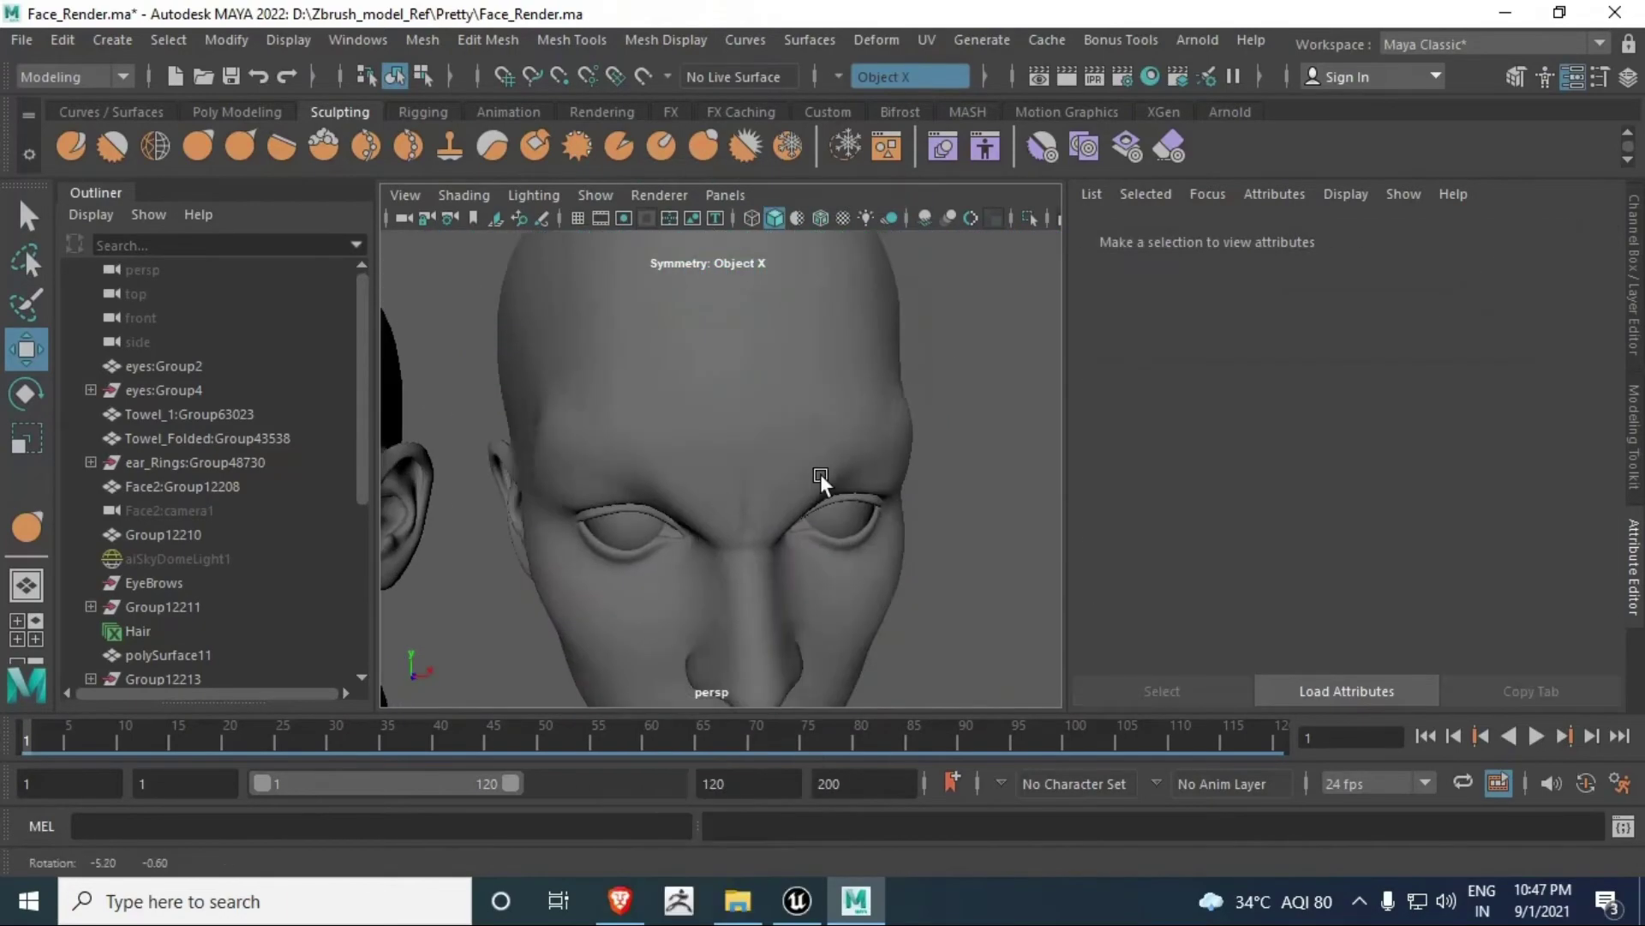
Step: Reshape the brow area just above both eyes on the third head copy with soft selection and return to object mode
{"action": "left_click_drag", "start_coordinate": [711, 451], "coordinate": [697, 443], "text": "alt"}
{"action": "scroll", "coordinate": [697, 442], "scroll_direction": "down", "scroll_amount": 4}
{"action": "middle_click_drag", "start_coordinate": [698, 442], "coordinate": [722, 522], "text": "alt"}
{"action": "scroll", "coordinate": [722, 523], "scroll_direction": "up", "scroll_amount": 5}
{"action": "left_click", "coordinate": [711, 514]}
{"action": "right_click_drag", "start_coordinate": [692, 506], "coordinate": [569, 245]}
{"action": "left_click", "coordinate": [586, 375]}
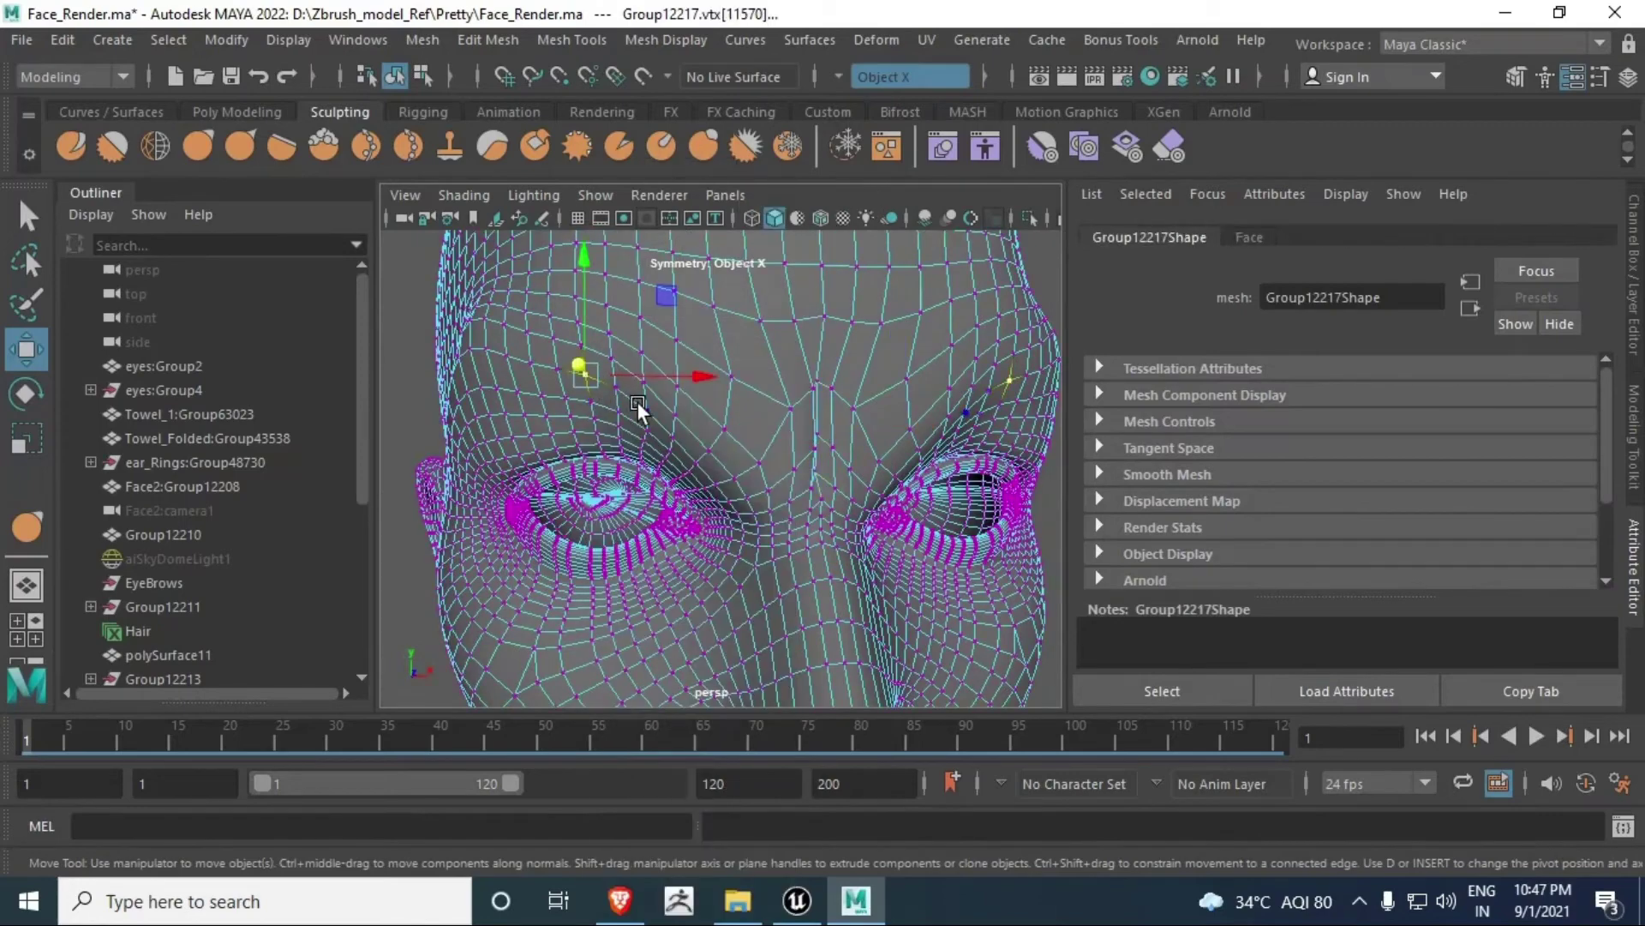
{"action": "key", "text": "b"}
{"action": "left_click_drag", "start_coordinate": [585, 375], "coordinate": [649, 425]}
{"action": "left_click", "coordinate": [615, 405]}
{"action": "left_click", "coordinate": [648, 415]}
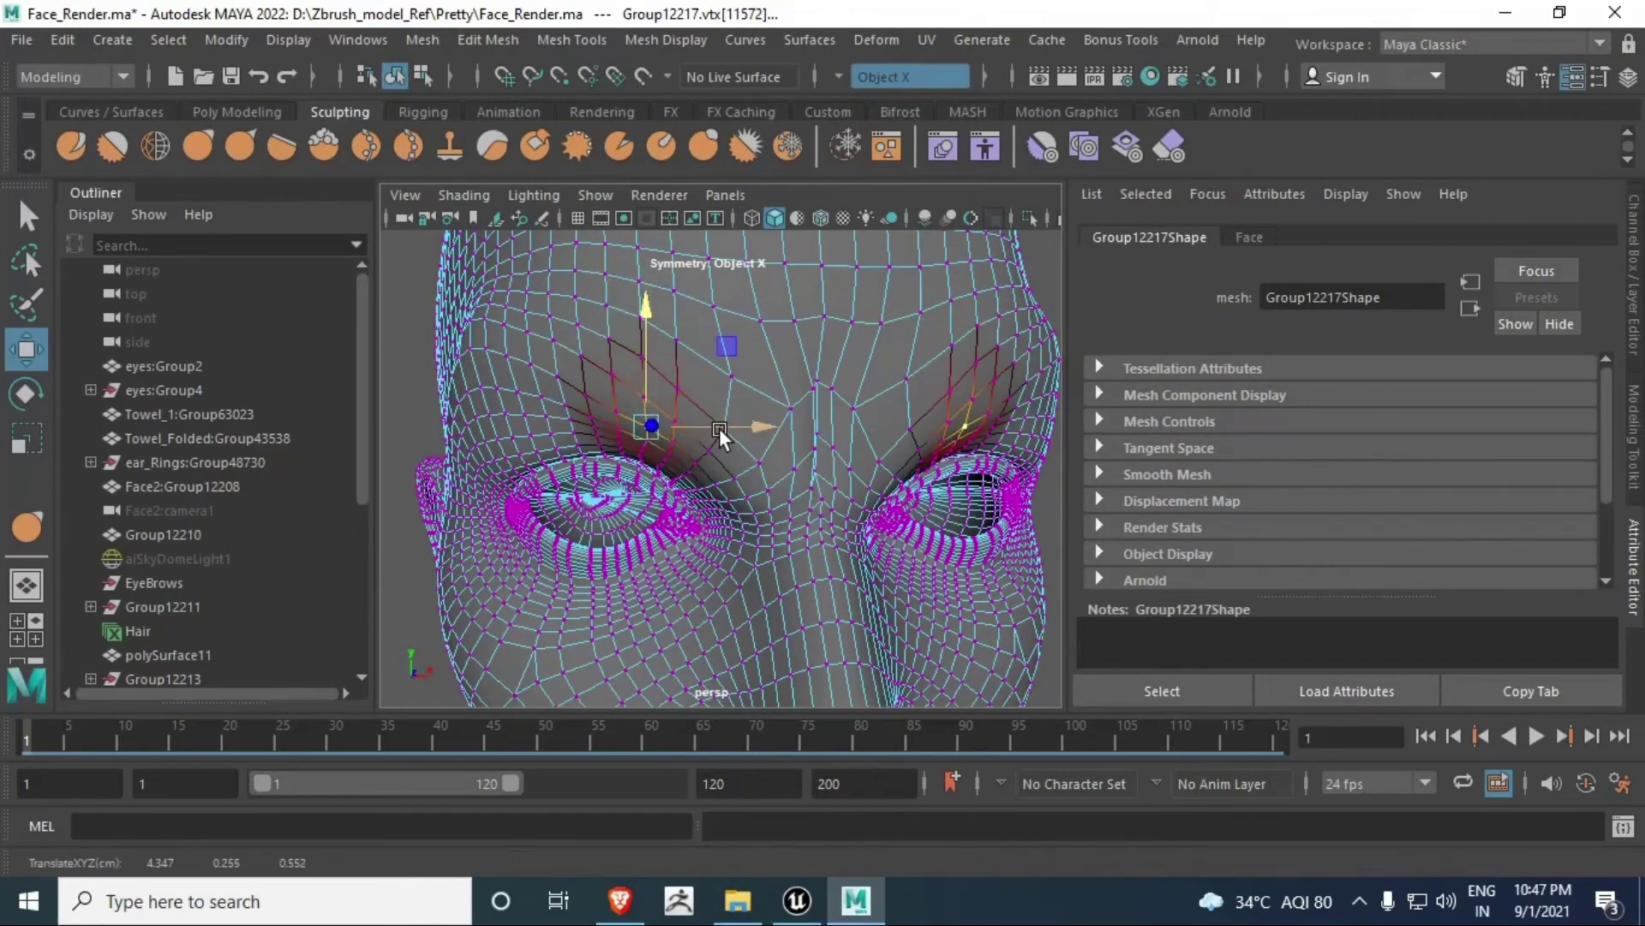
{"action": "right_click_drag", "start_coordinate": [718, 428], "coordinate": [804, 360]}
{"action": "scroll", "coordinate": [771, 480], "scroll_direction": "down", "scroll_amount": 6}
{"action": "left_click", "coordinate": [891, 549]}
{"action": "middle_click_drag", "start_coordinate": [857, 574], "coordinate": [857, 536], "text": "alt"}
{"action": "left_click_drag", "start_coordinate": [857, 537], "coordinate": [837, 504], "text": "alt"}
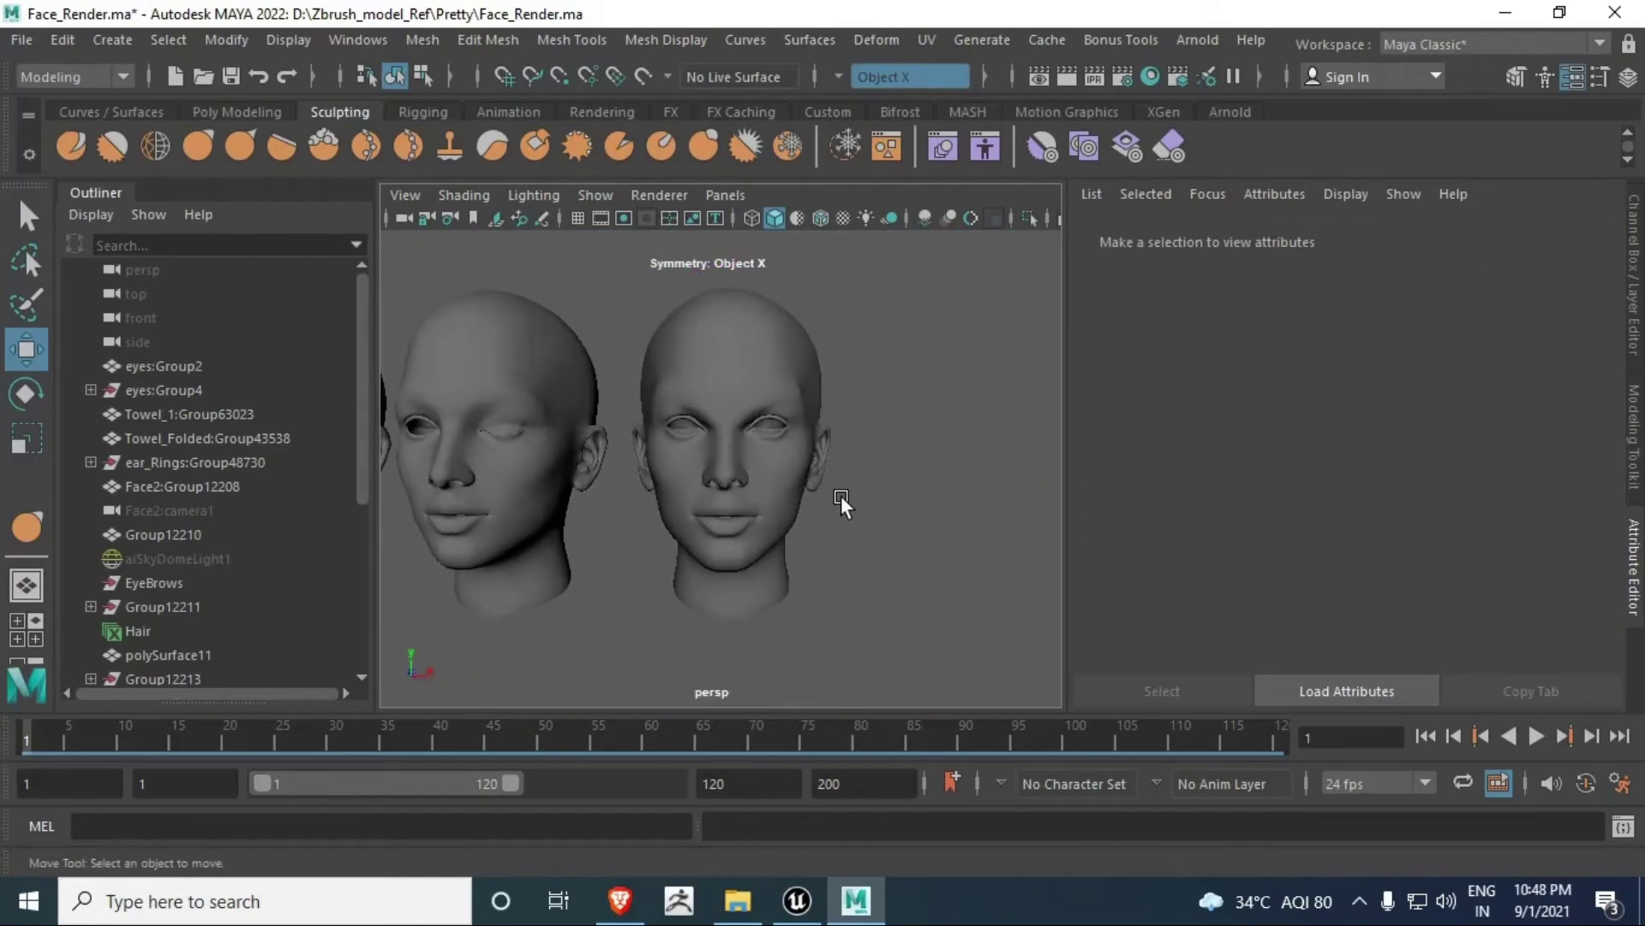
Step: Create a blend shape named Smile using the smiling head copy as target and the original head as base
{"action": "middle_click_drag", "start_coordinate": [840, 496], "coordinate": [903, 470], "text": "alt"}
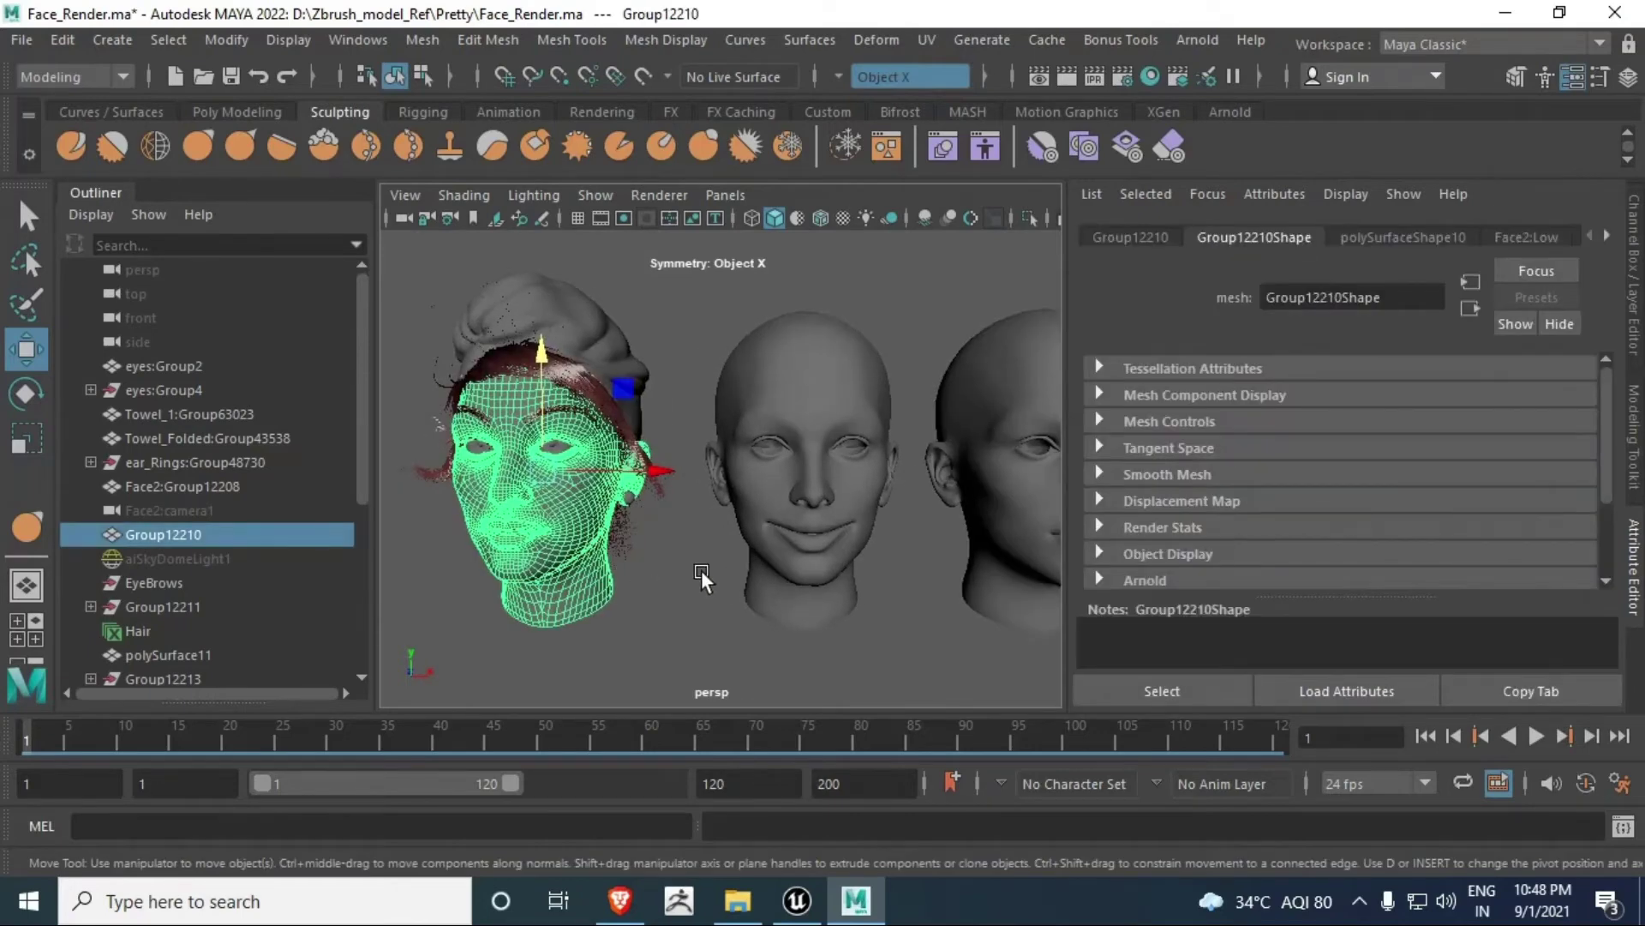
{"action": "left_click", "coordinate": [701, 569]}
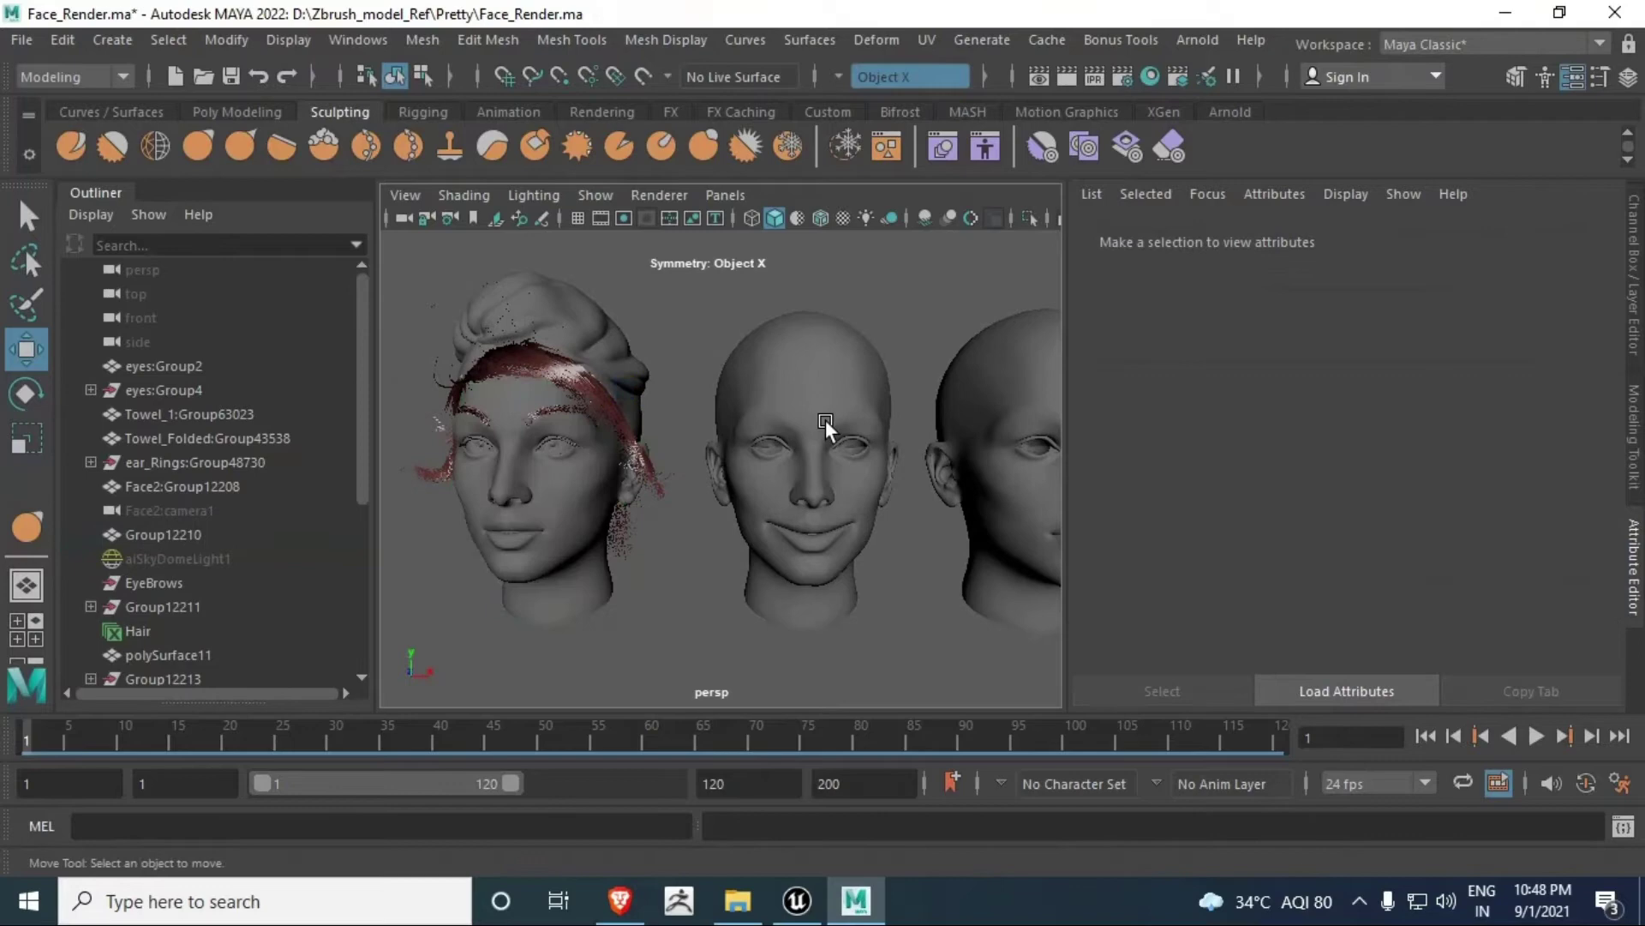
{"action": "left_click", "coordinate": [795, 589]}
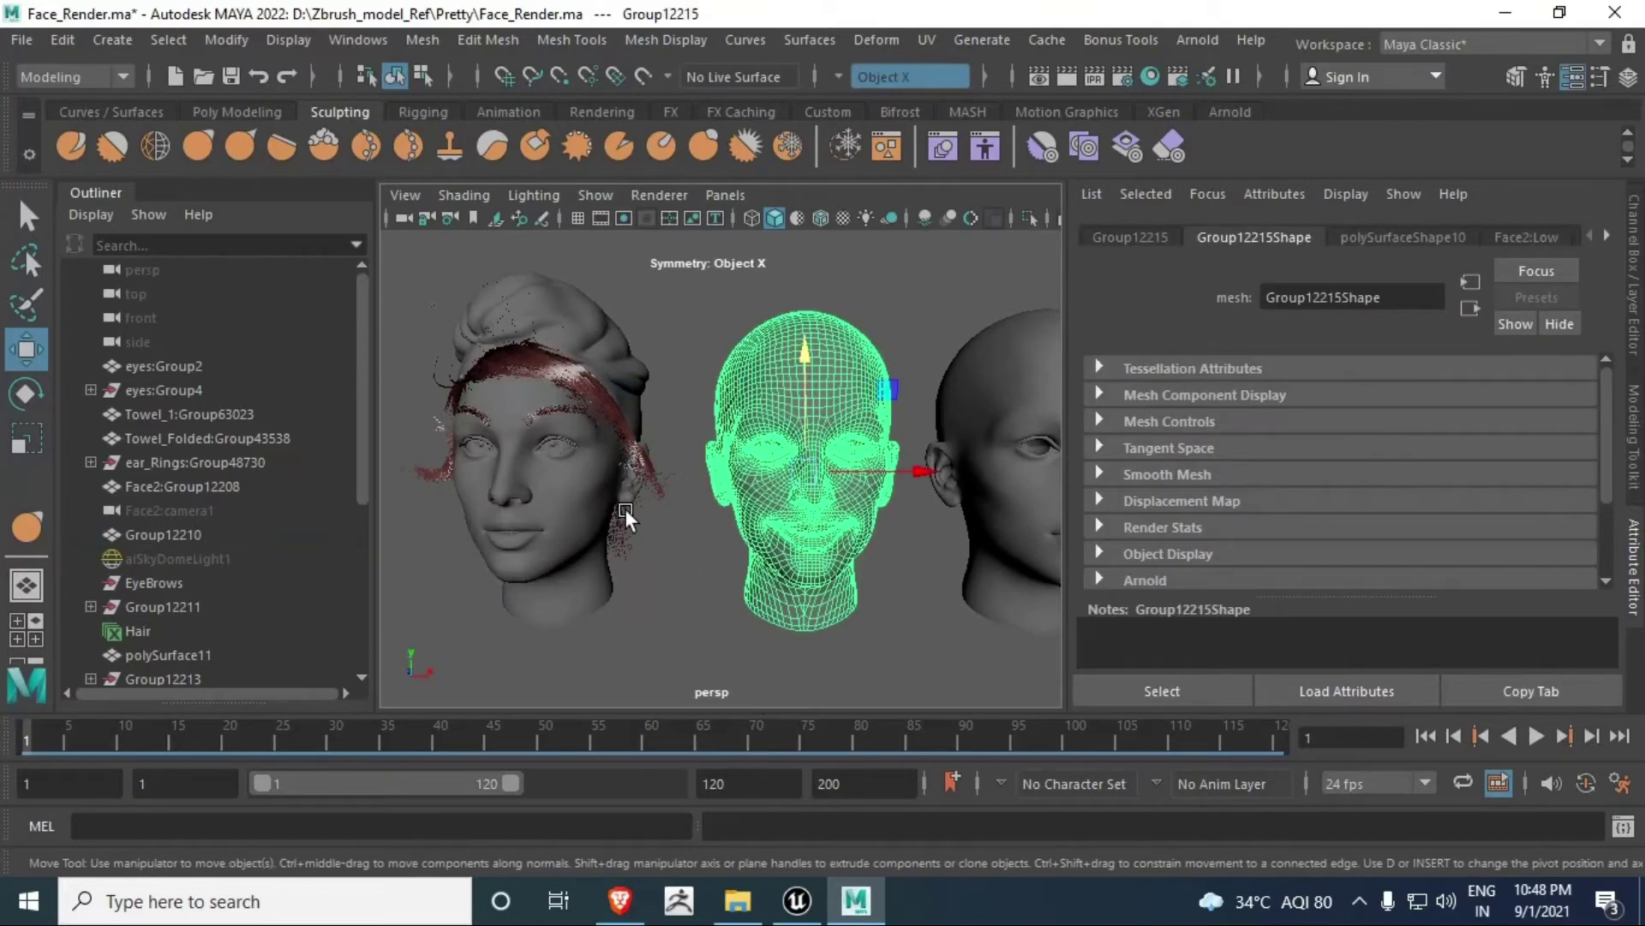
{"action": "left_click", "coordinate": [562, 501]}
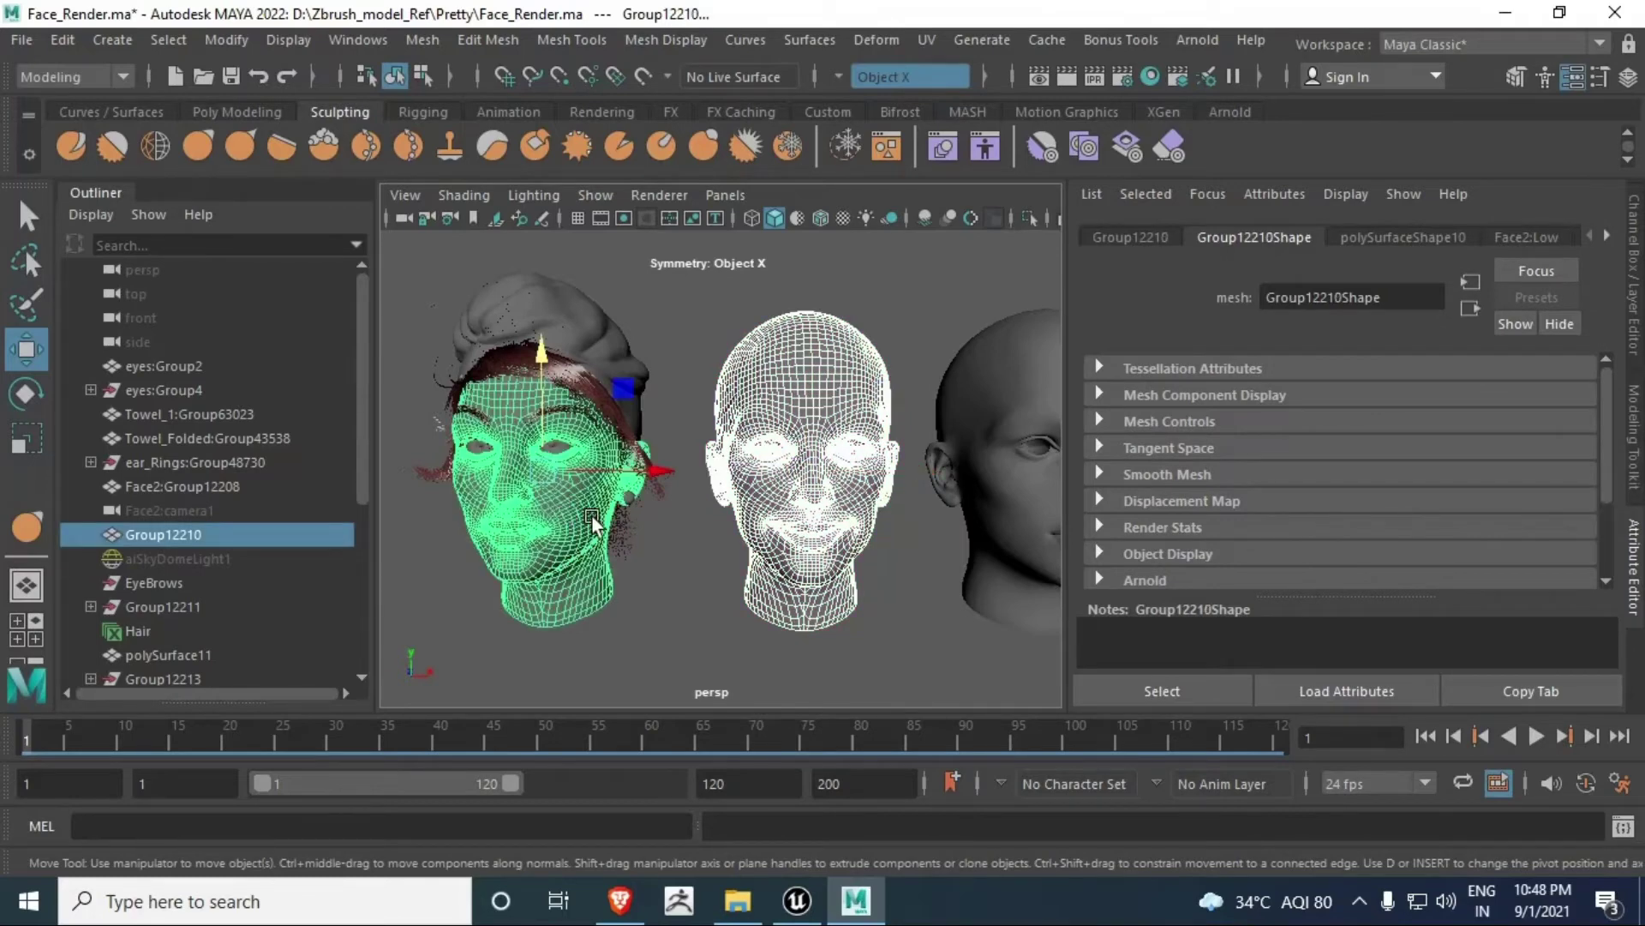
{"action": "left_click", "coordinate": [878, 40]}
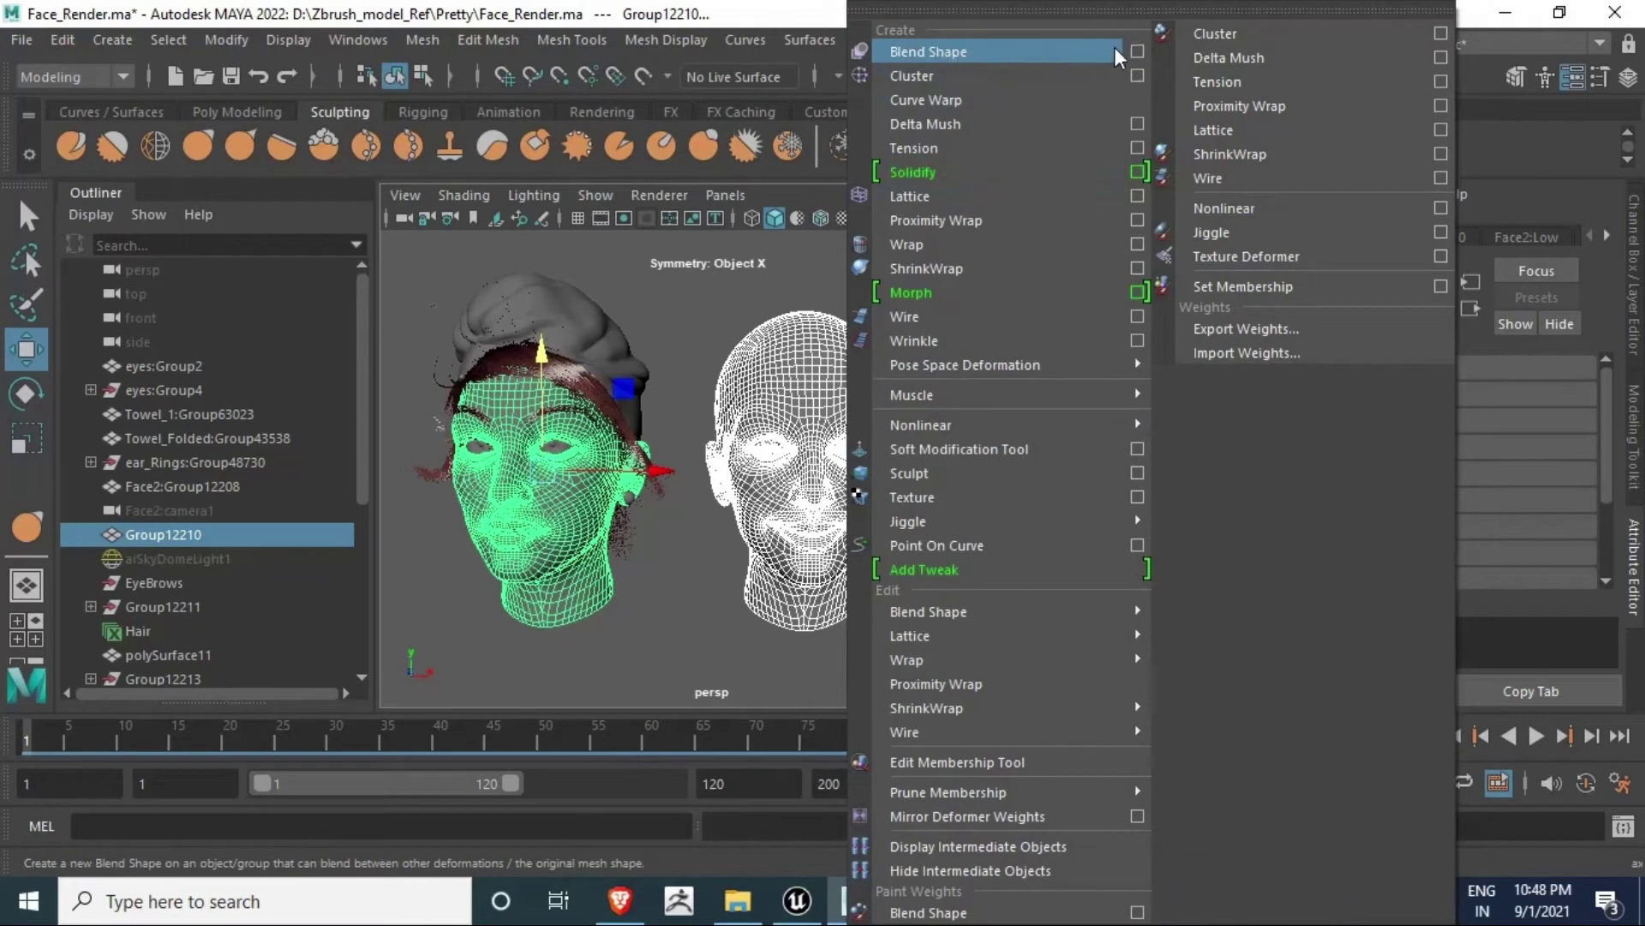
{"action": "left_click", "coordinate": [1136, 52]}
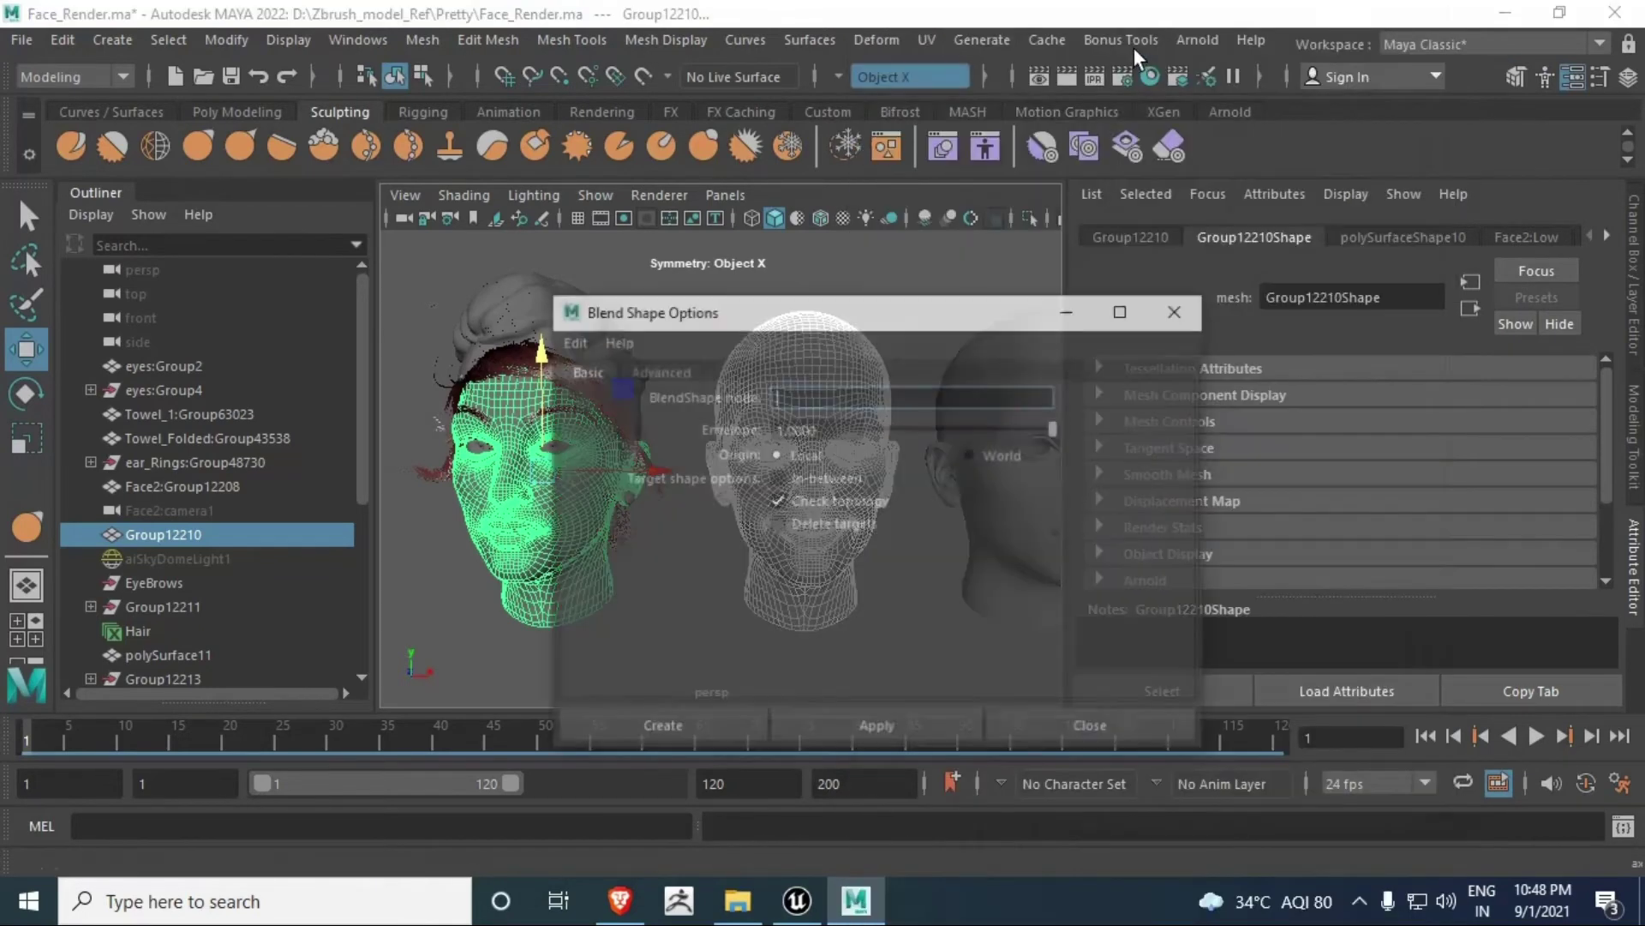
{"action": "left_click_drag", "start_coordinate": [685, 319], "coordinate": [770, 249]}
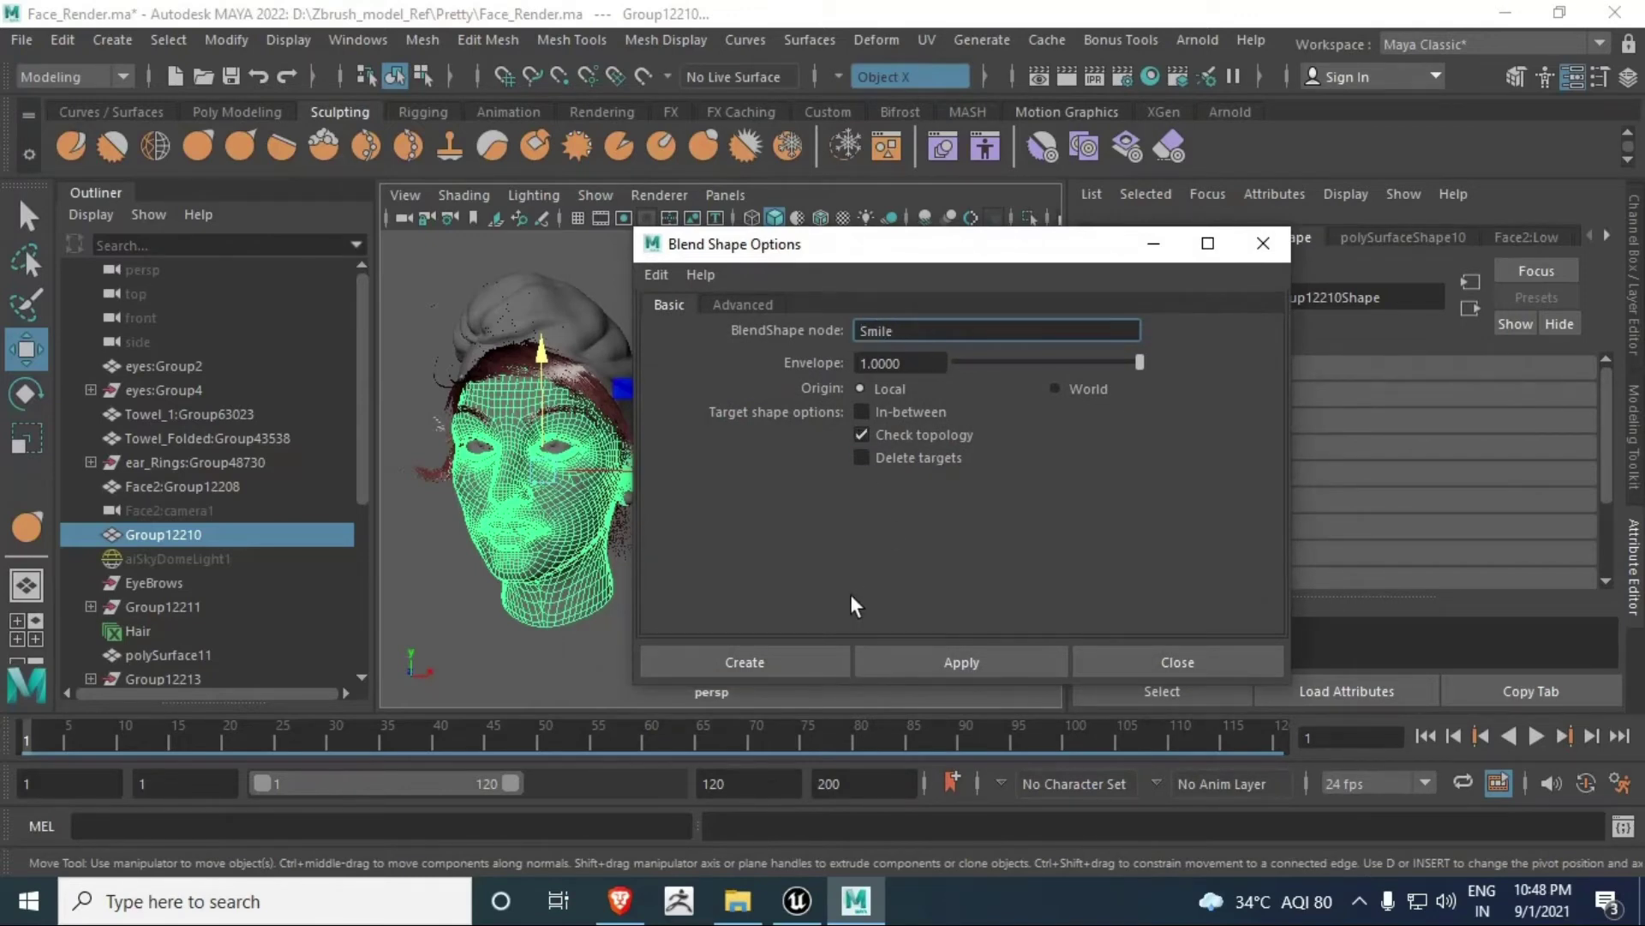
{"action": "left_click", "coordinate": [795, 660]}
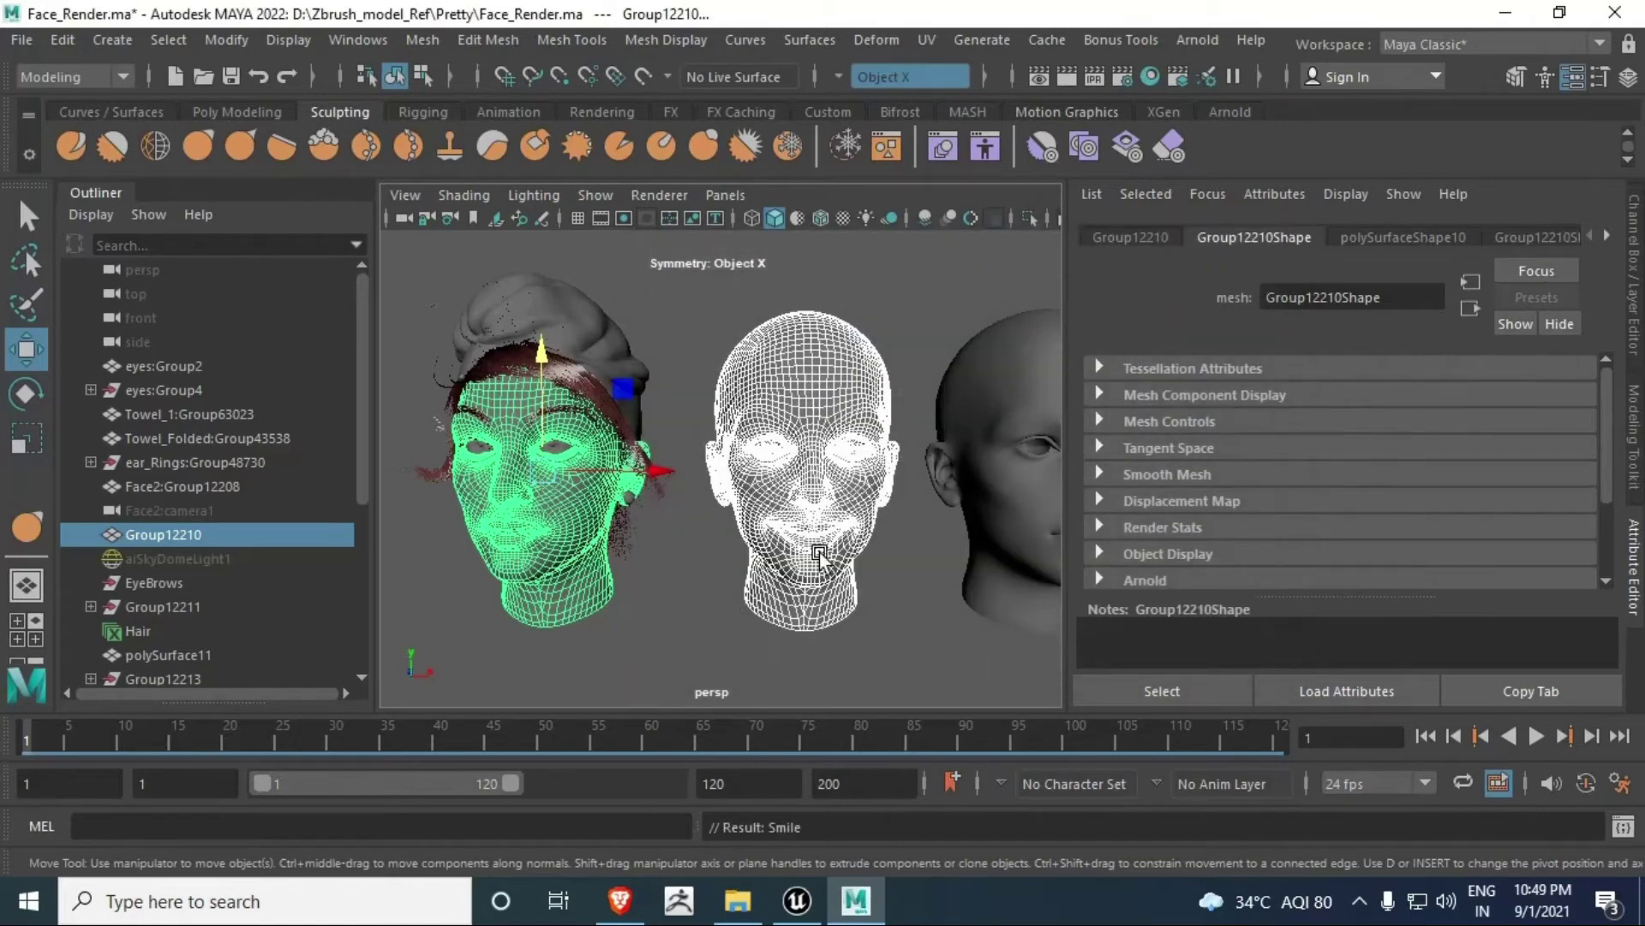
Step: Create a blend shape named Wink using the closed-eye head copy as target and the original head as base
{"action": "scroll", "coordinate": [810, 547], "scroll_direction": "down", "scroll_amount": 5}
{"action": "scroll", "coordinate": [795, 524], "scroll_direction": "up", "scroll_amount": 3}
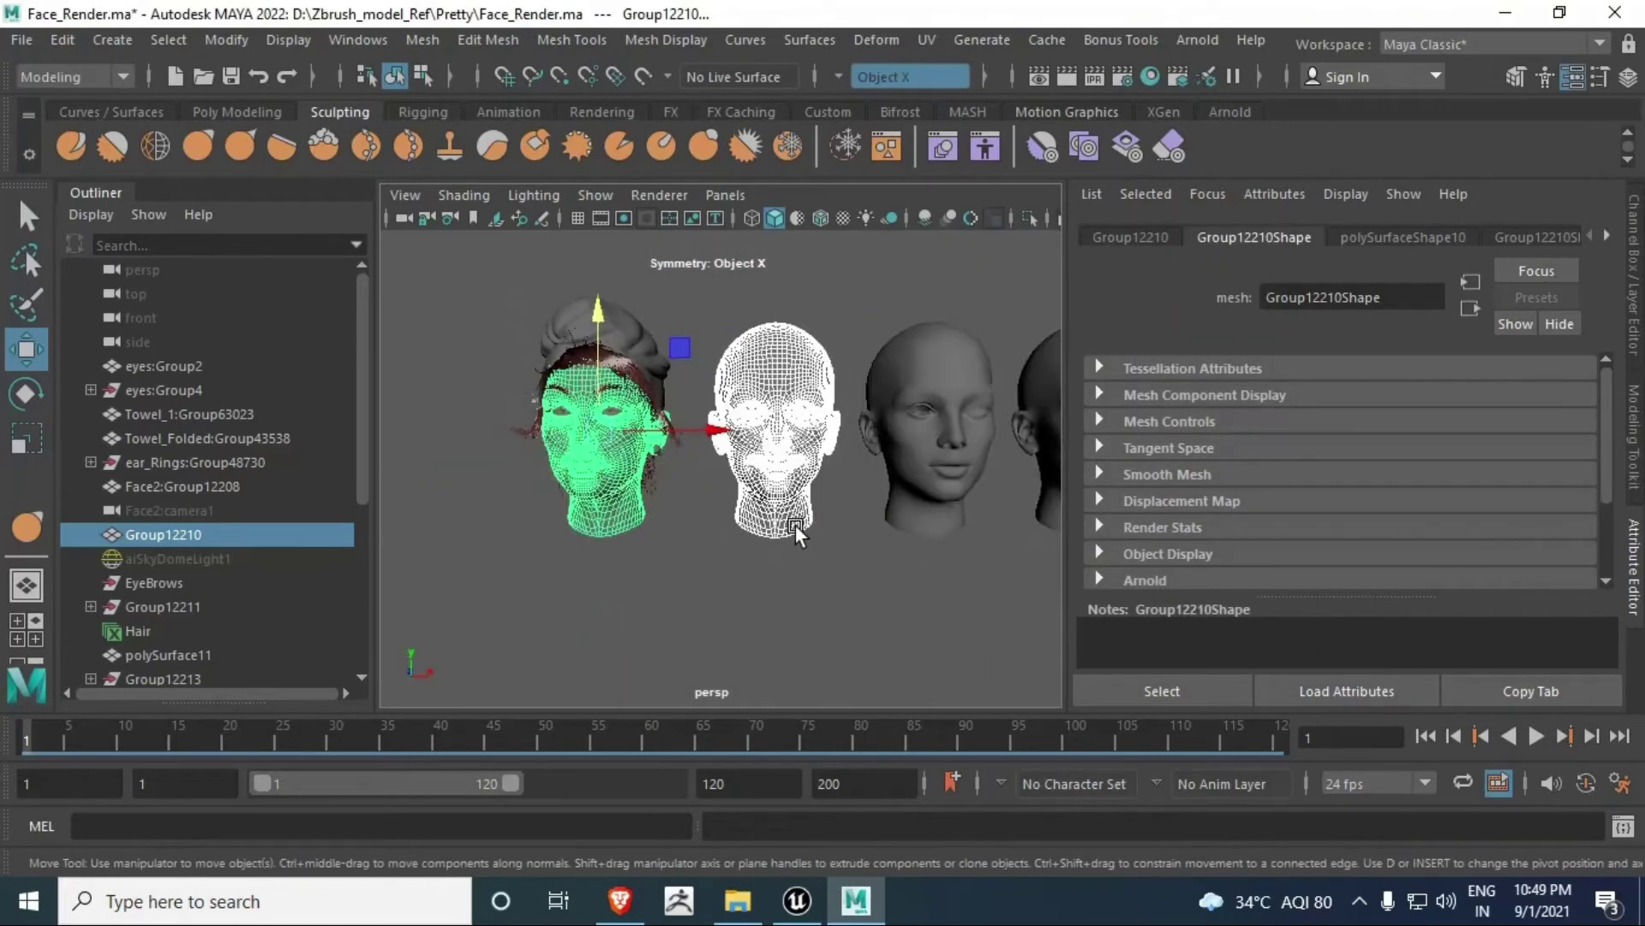
{"action": "middle_click_drag", "start_coordinate": [795, 524], "coordinate": [770, 548], "text": "alt"}
{"action": "left_click", "coordinate": [947, 455]}
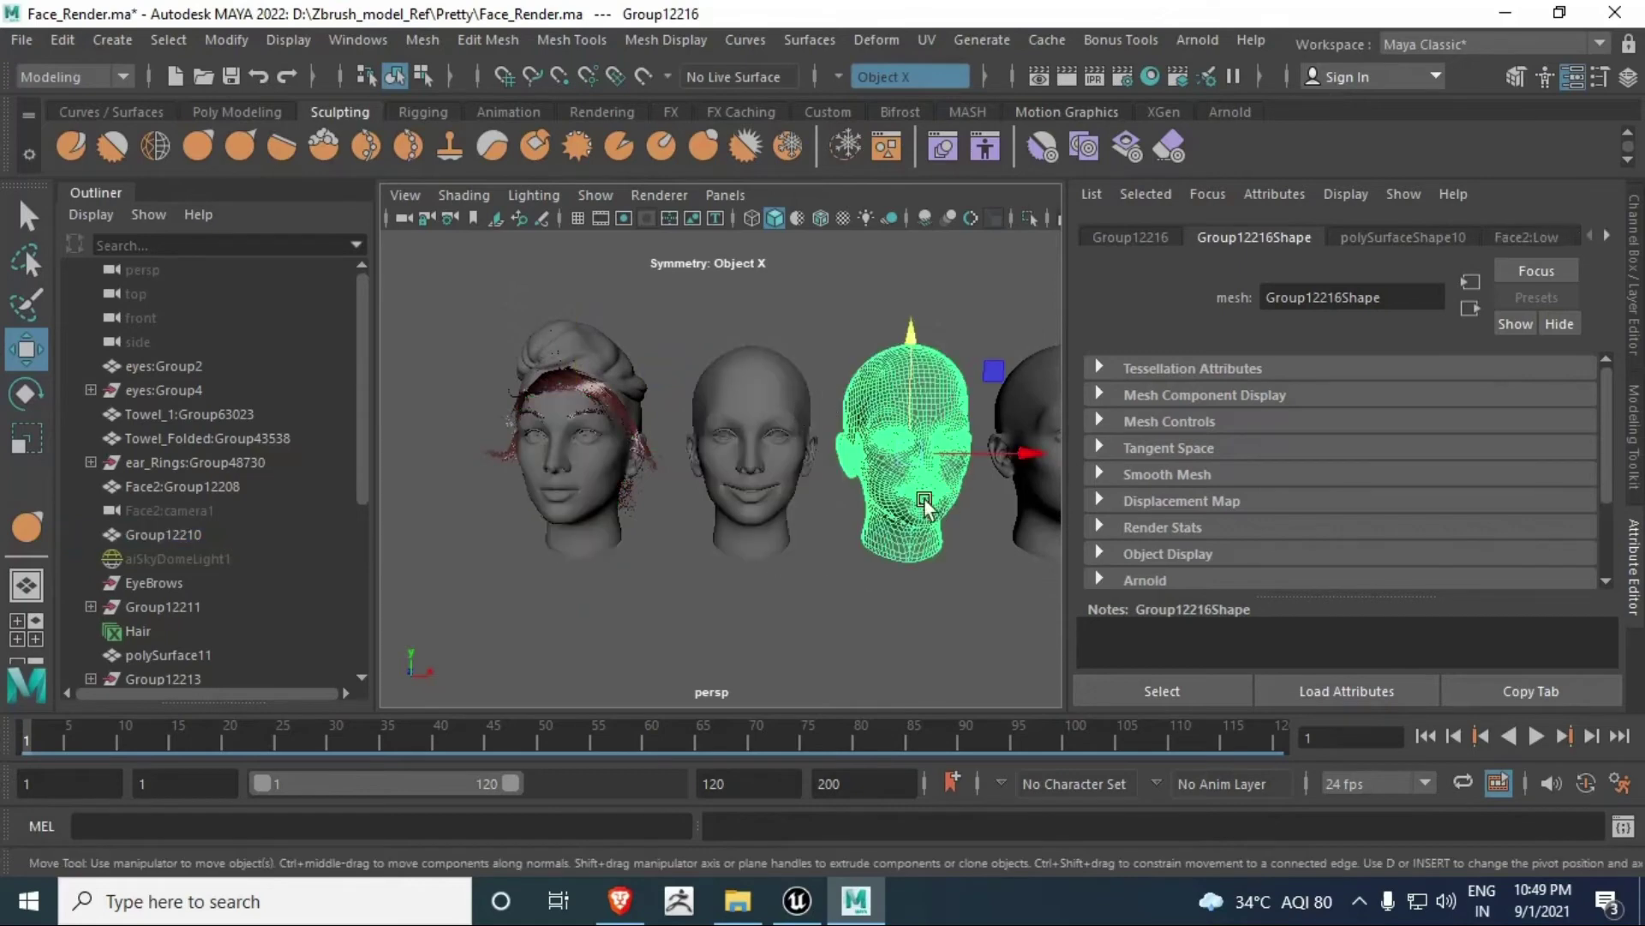
{"action": "left_click", "coordinate": [597, 472]}
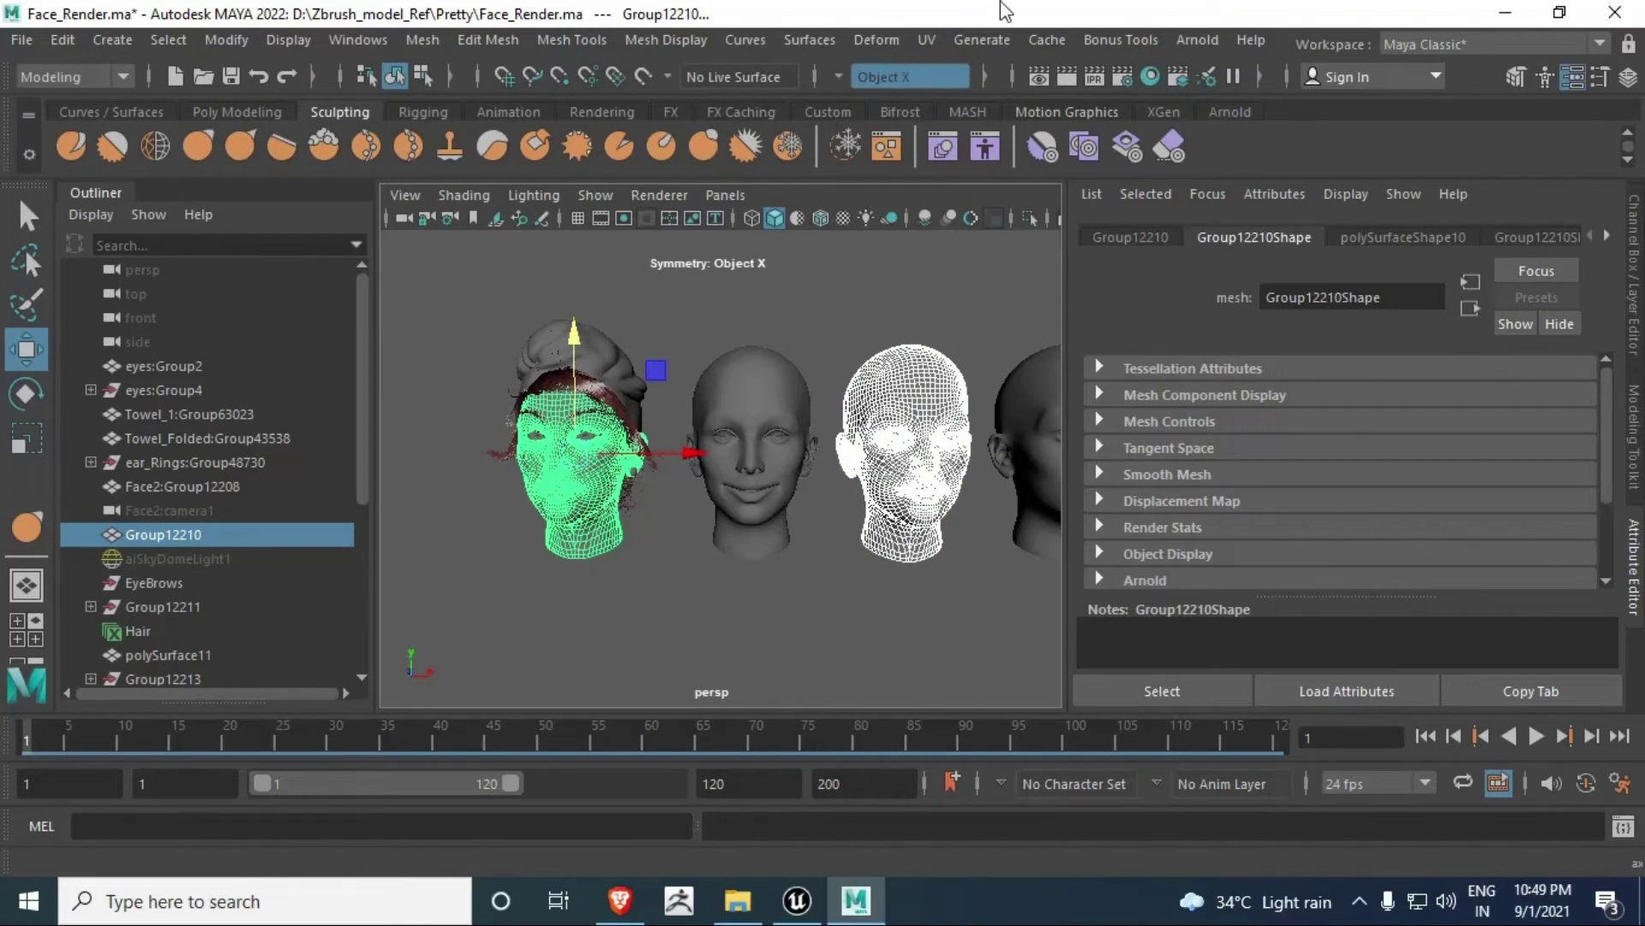
{"action": "left_click", "coordinate": [883, 41]}
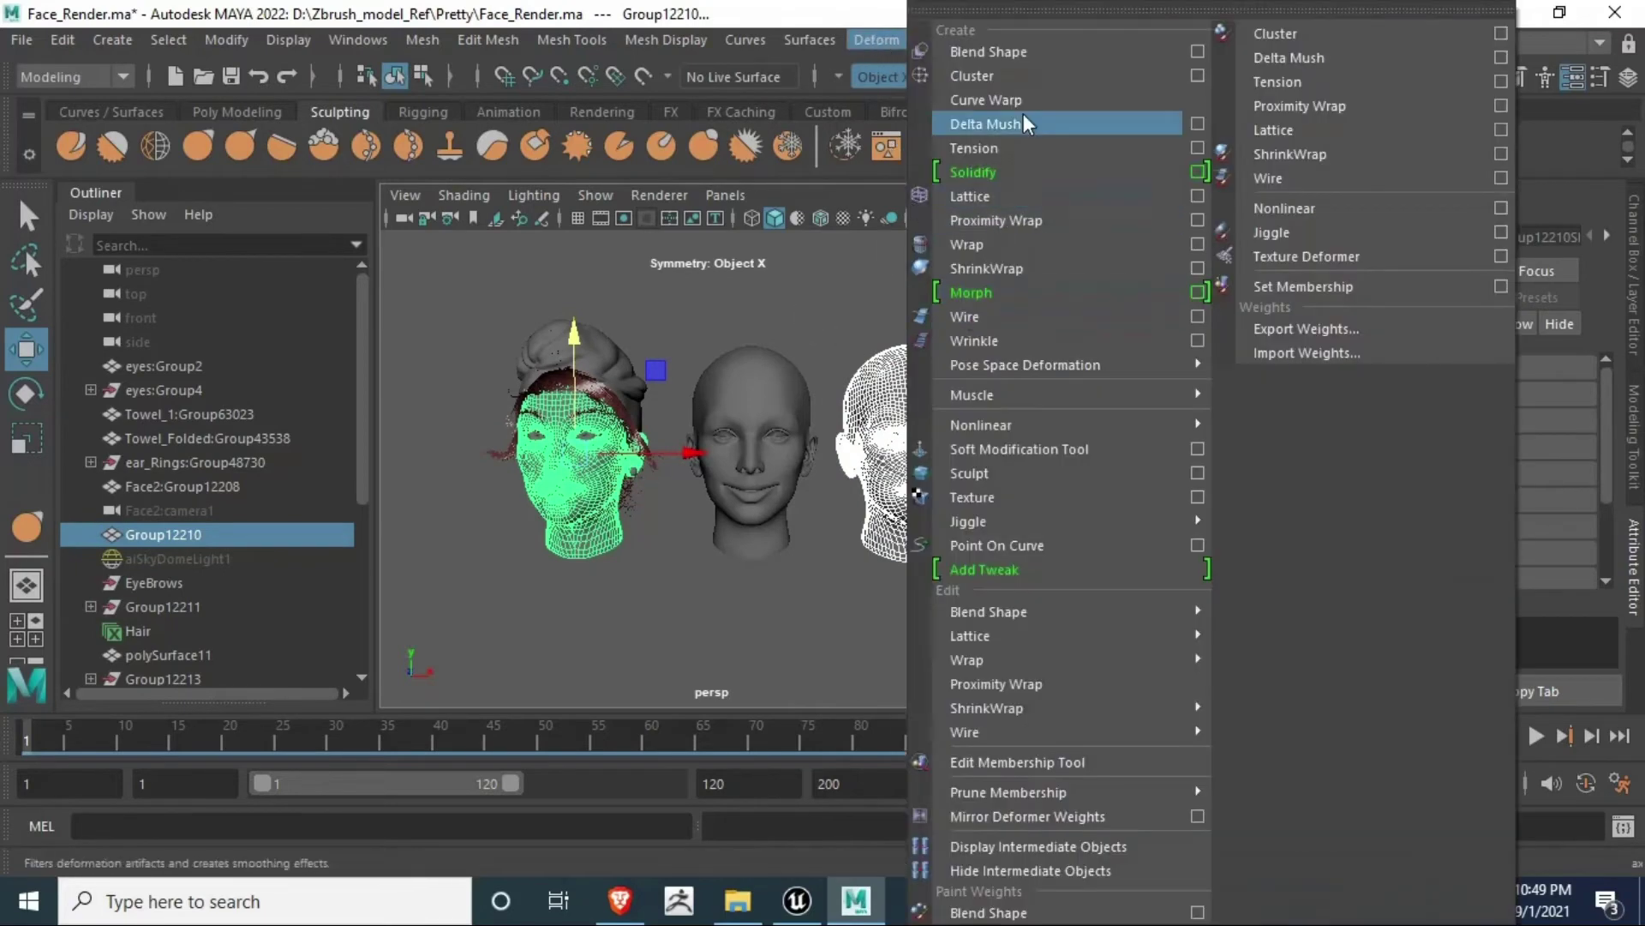
{"action": "left_click", "coordinate": [1197, 52]}
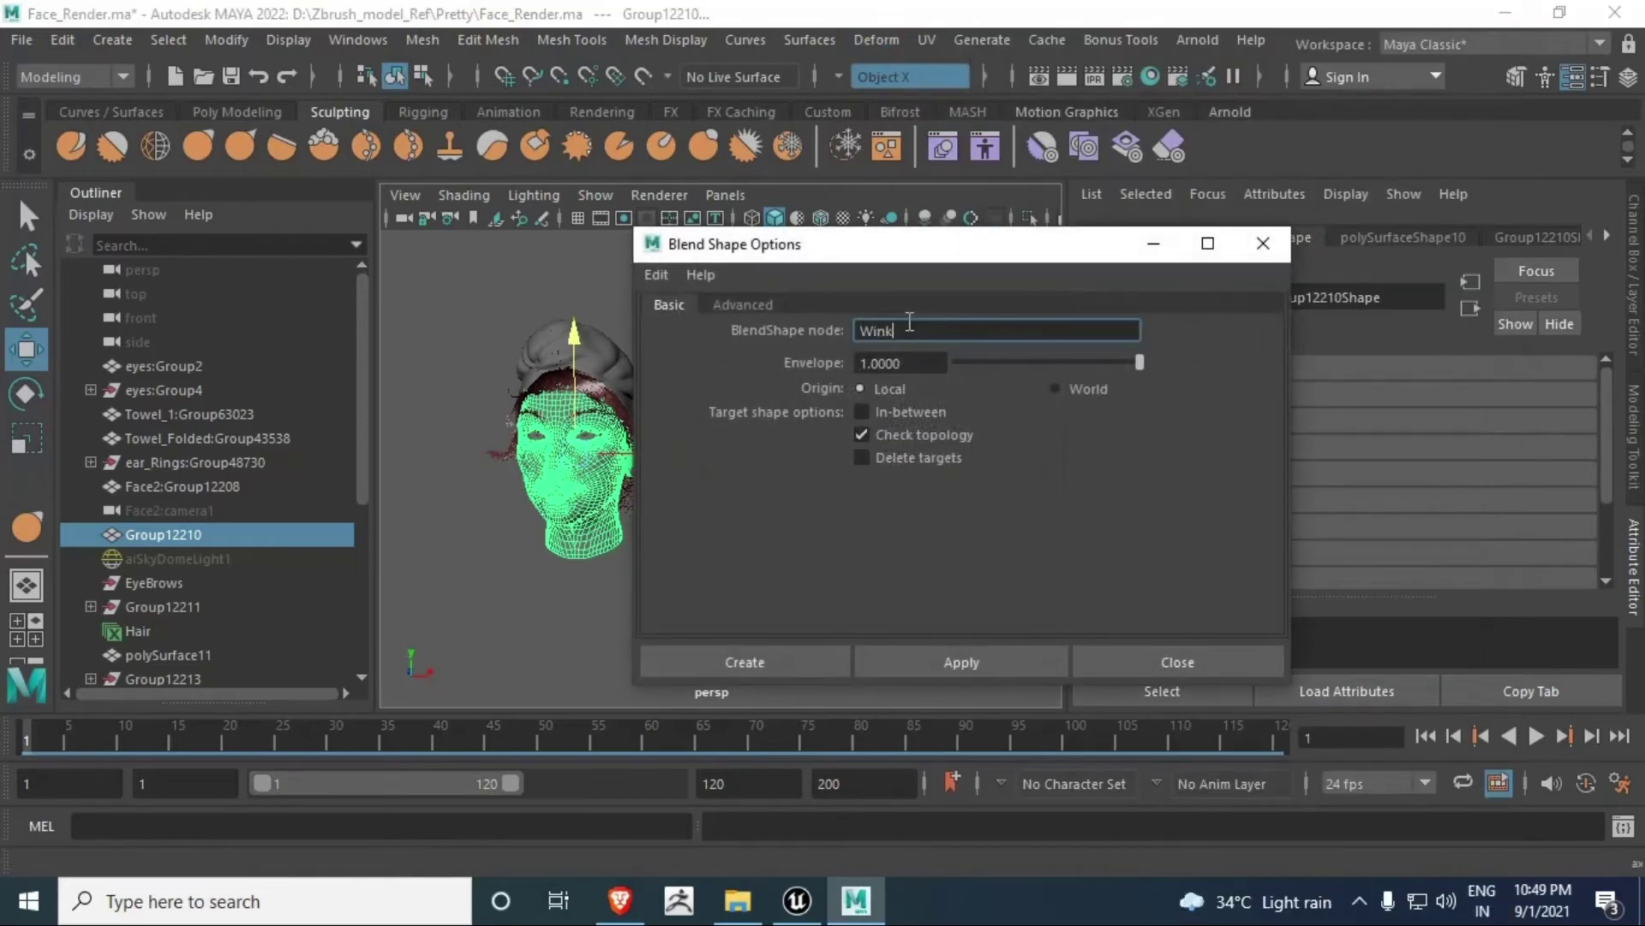
{"action": "left_click", "coordinate": [783, 659]}
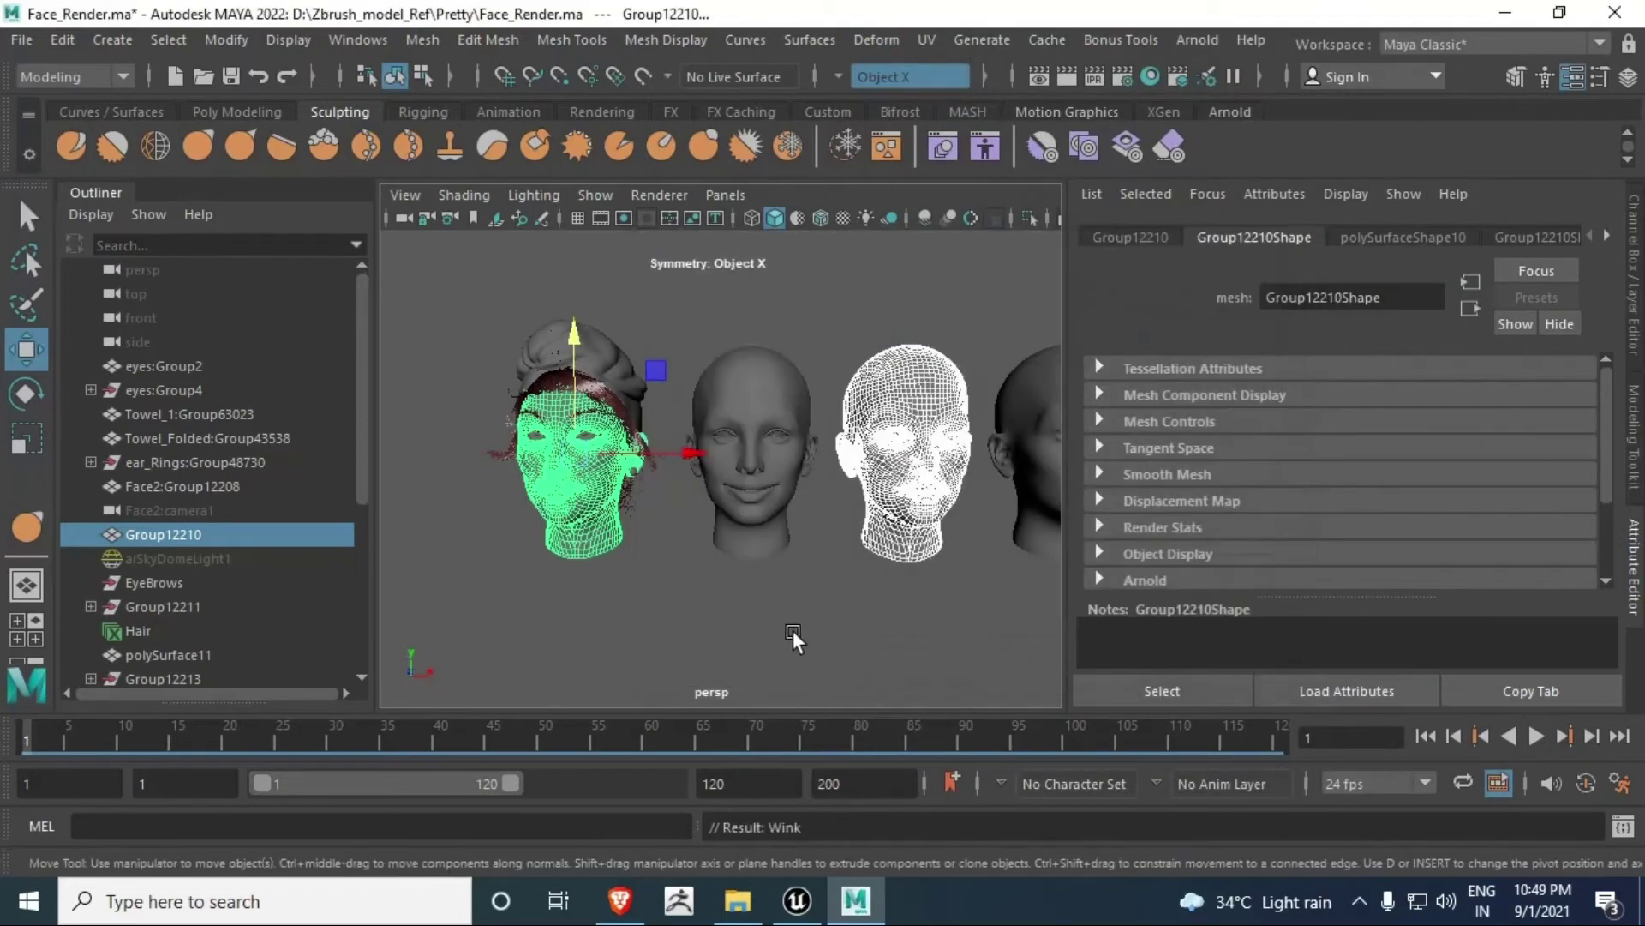
Step: Create a blend shape named Angry using the third head copy as target and the original head as base
{"action": "left_click", "coordinate": [778, 620]}
{"action": "middle_click_drag", "start_coordinate": [908, 502], "coordinate": [826, 505], "text": "alt"}
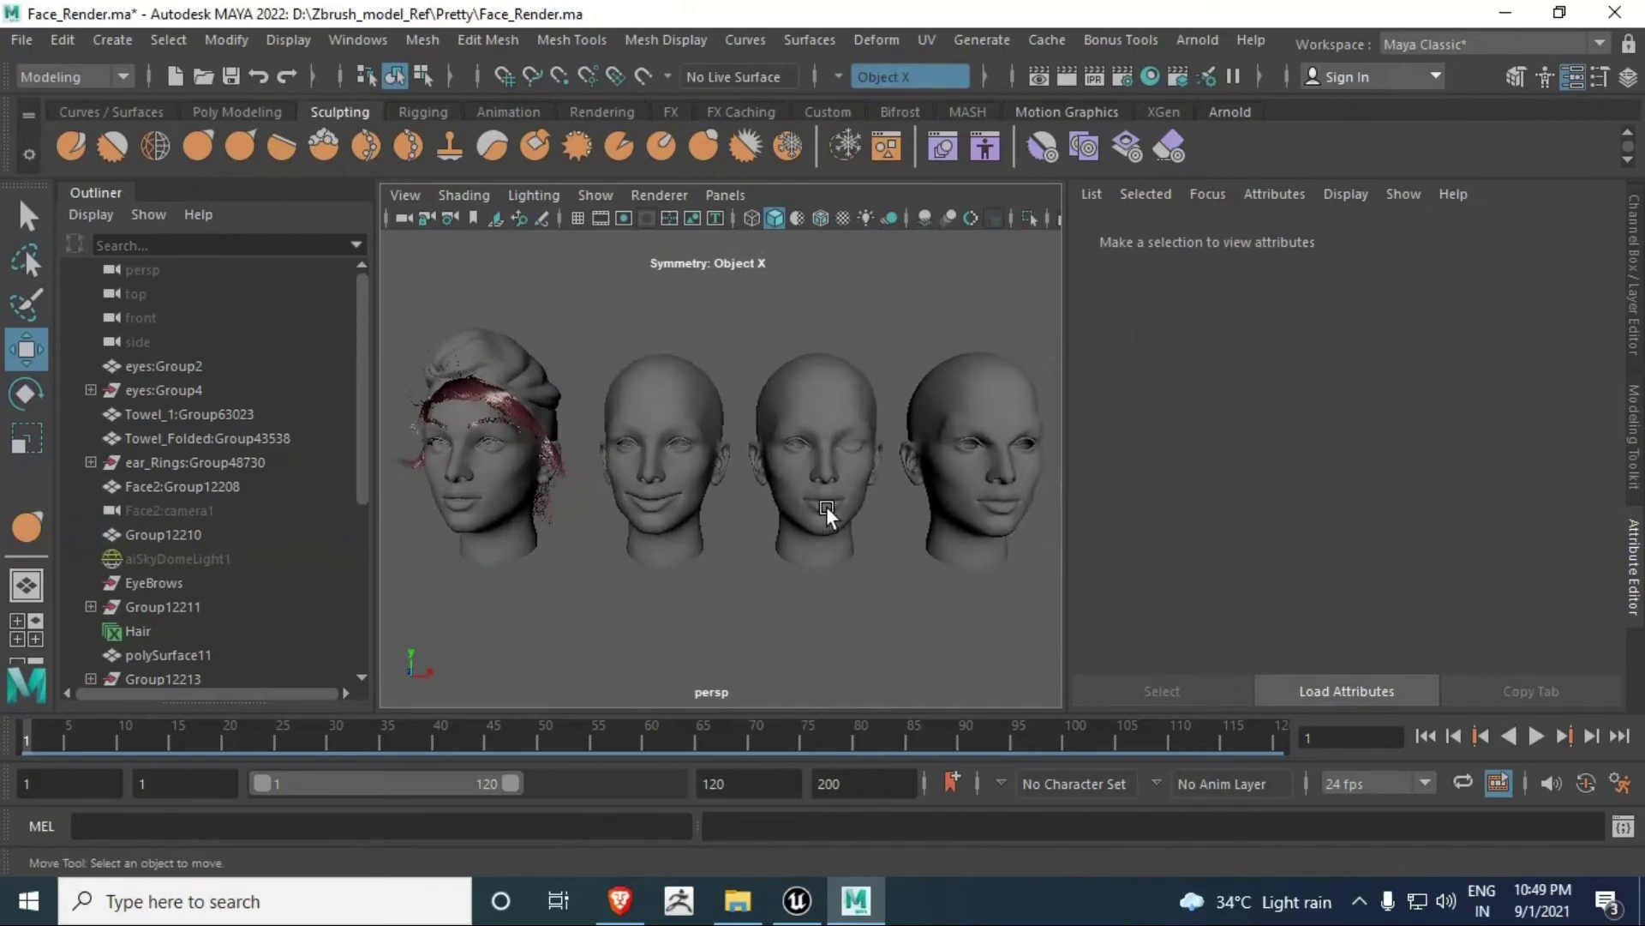
{"action": "left_click", "coordinate": [991, 396]}
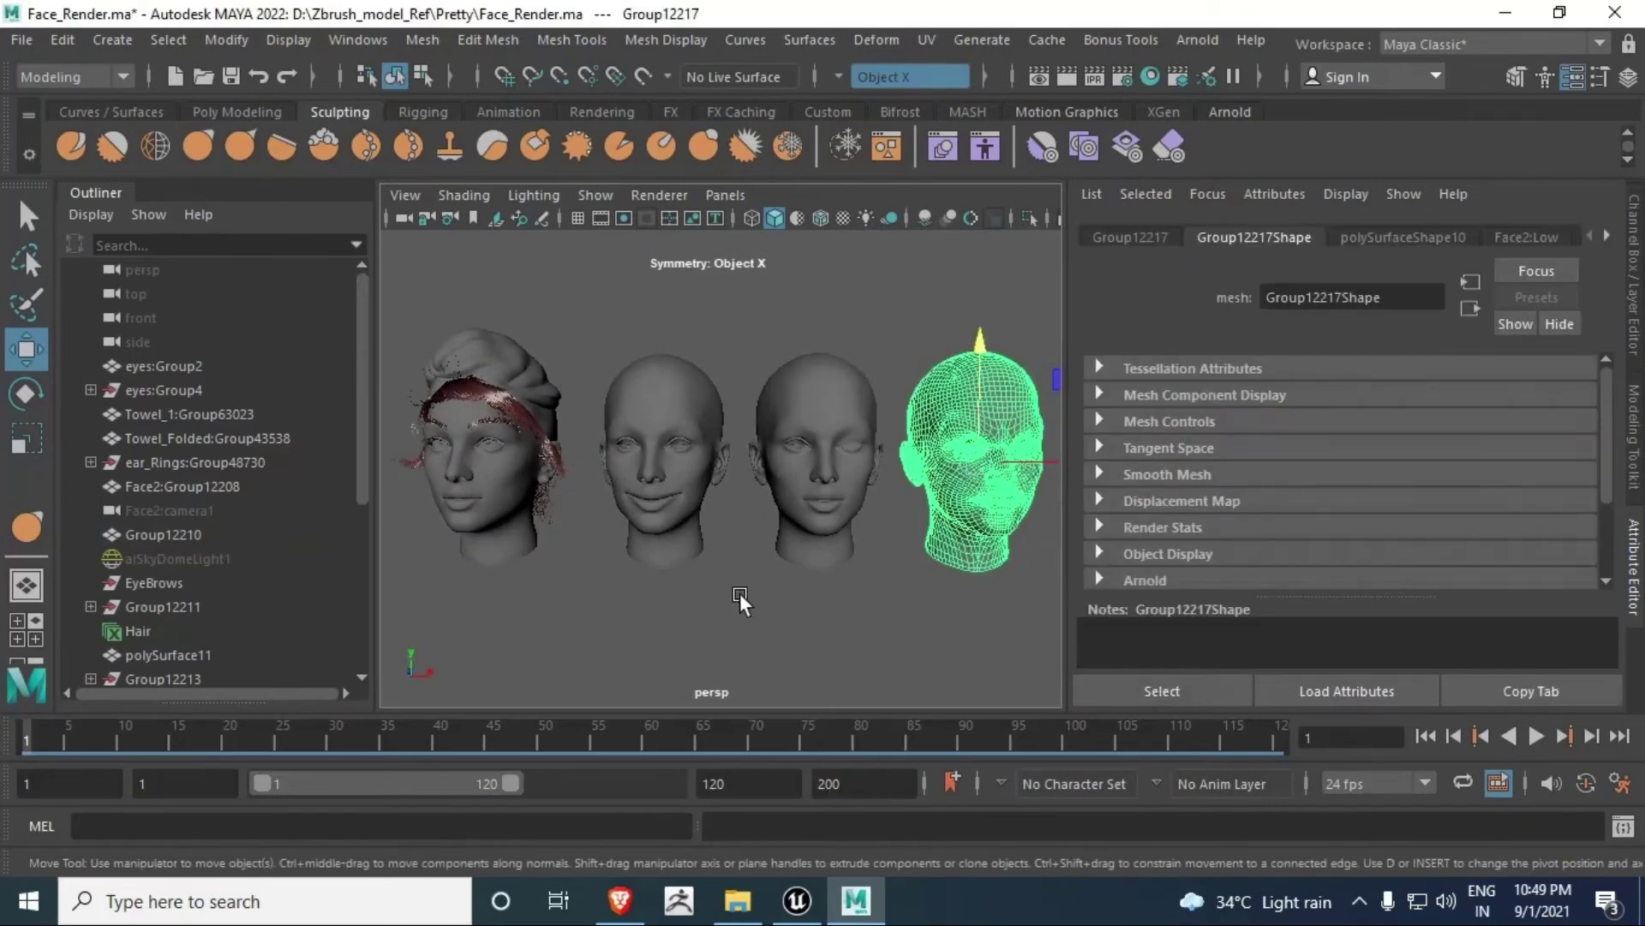
{"action": "left_click", "coordinate": [500, 475]}
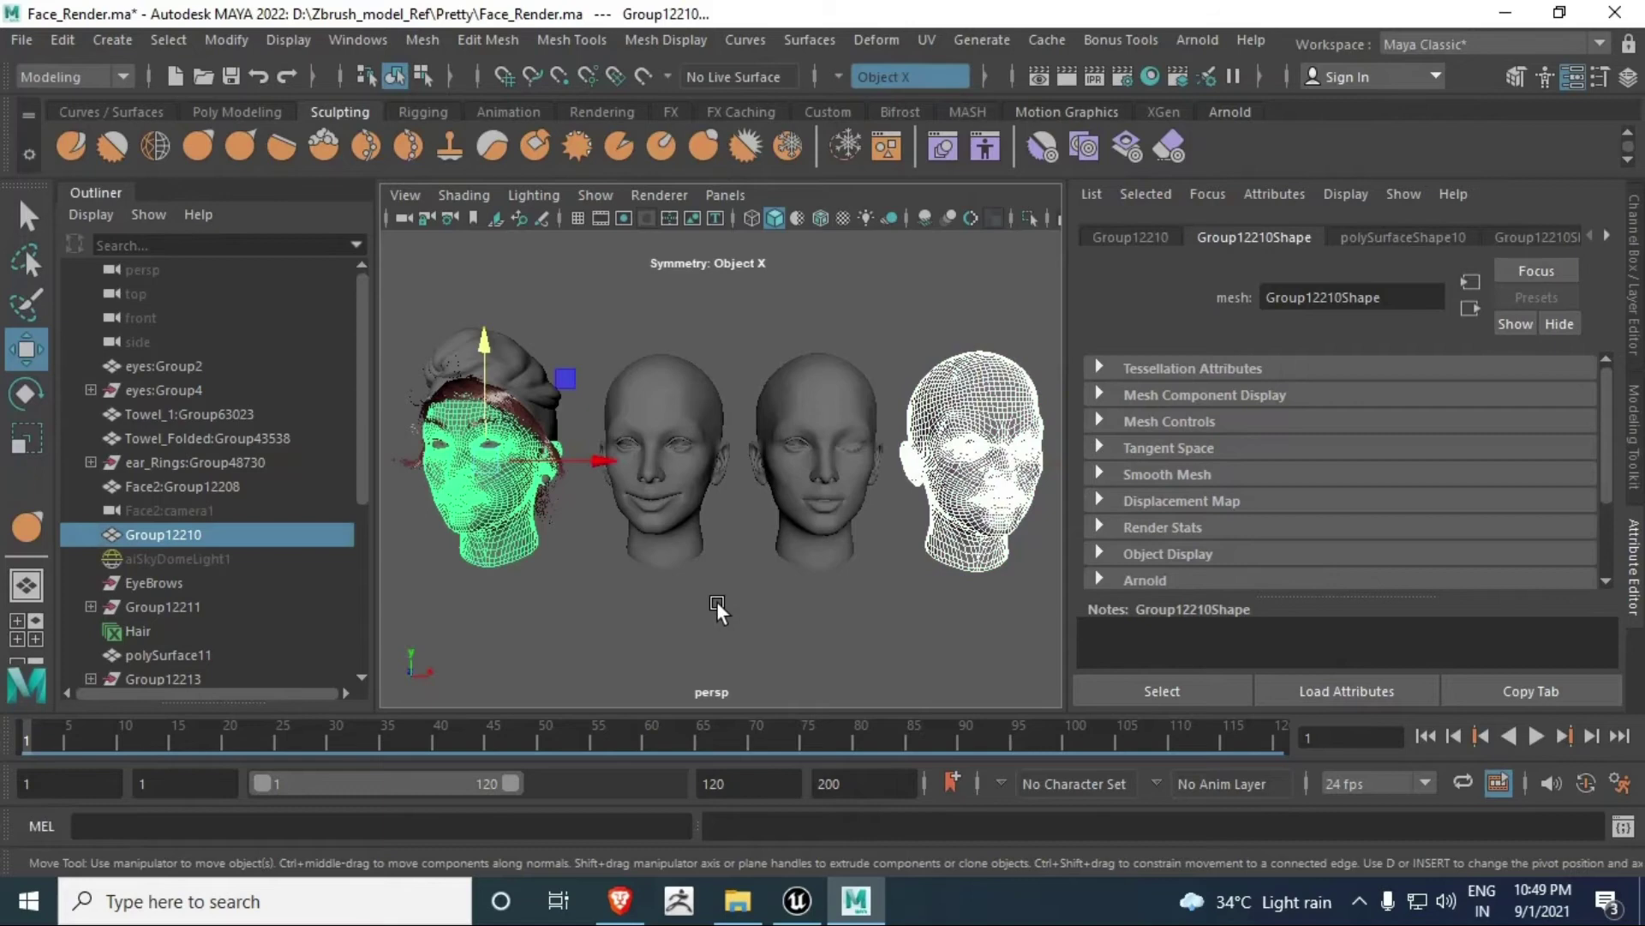
{"action": "left_click", "coordinate": [892, 42]}
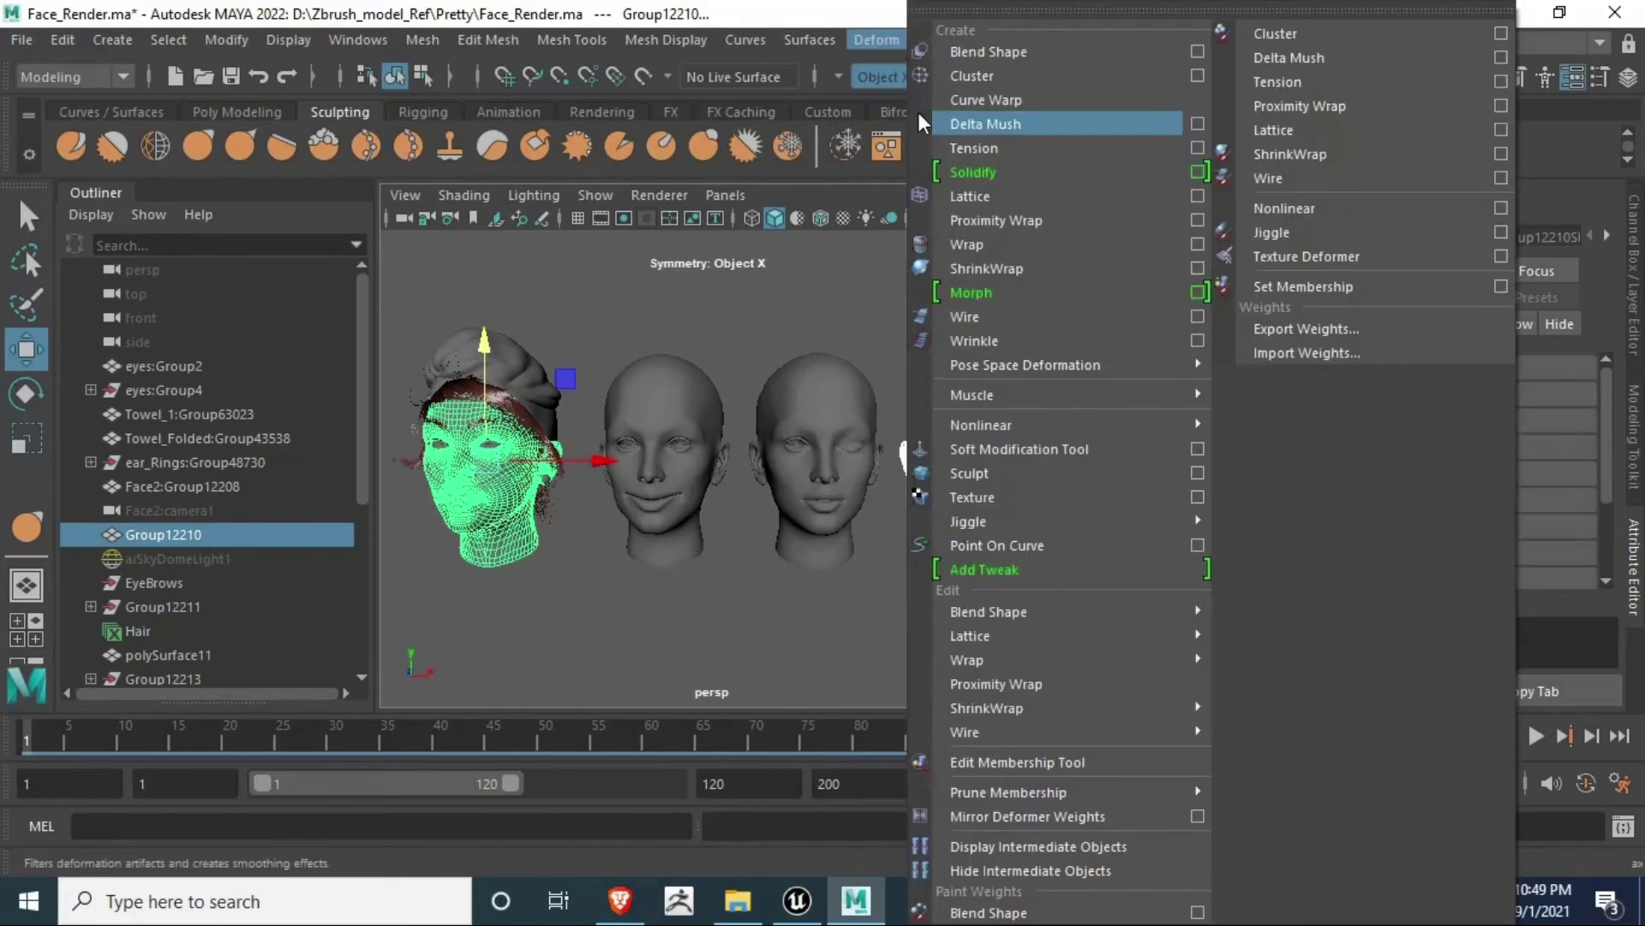
{"action": "left_click", "coordinate": [1198, 53]}
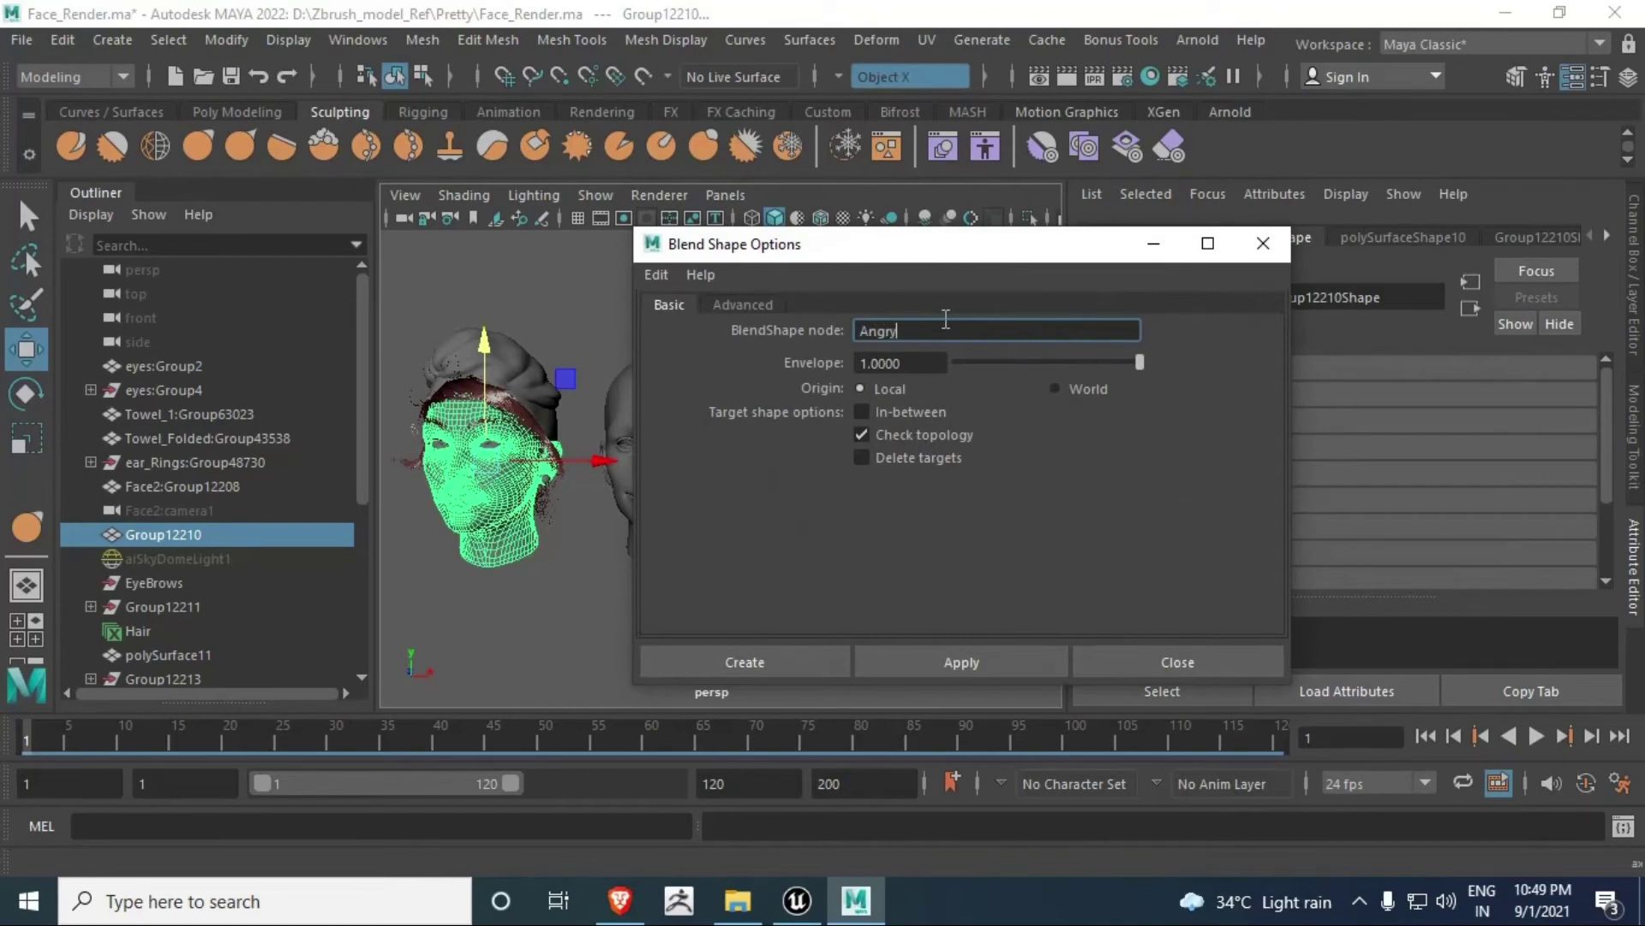
{"action": "left_click", "coordinate": [762, 660]}
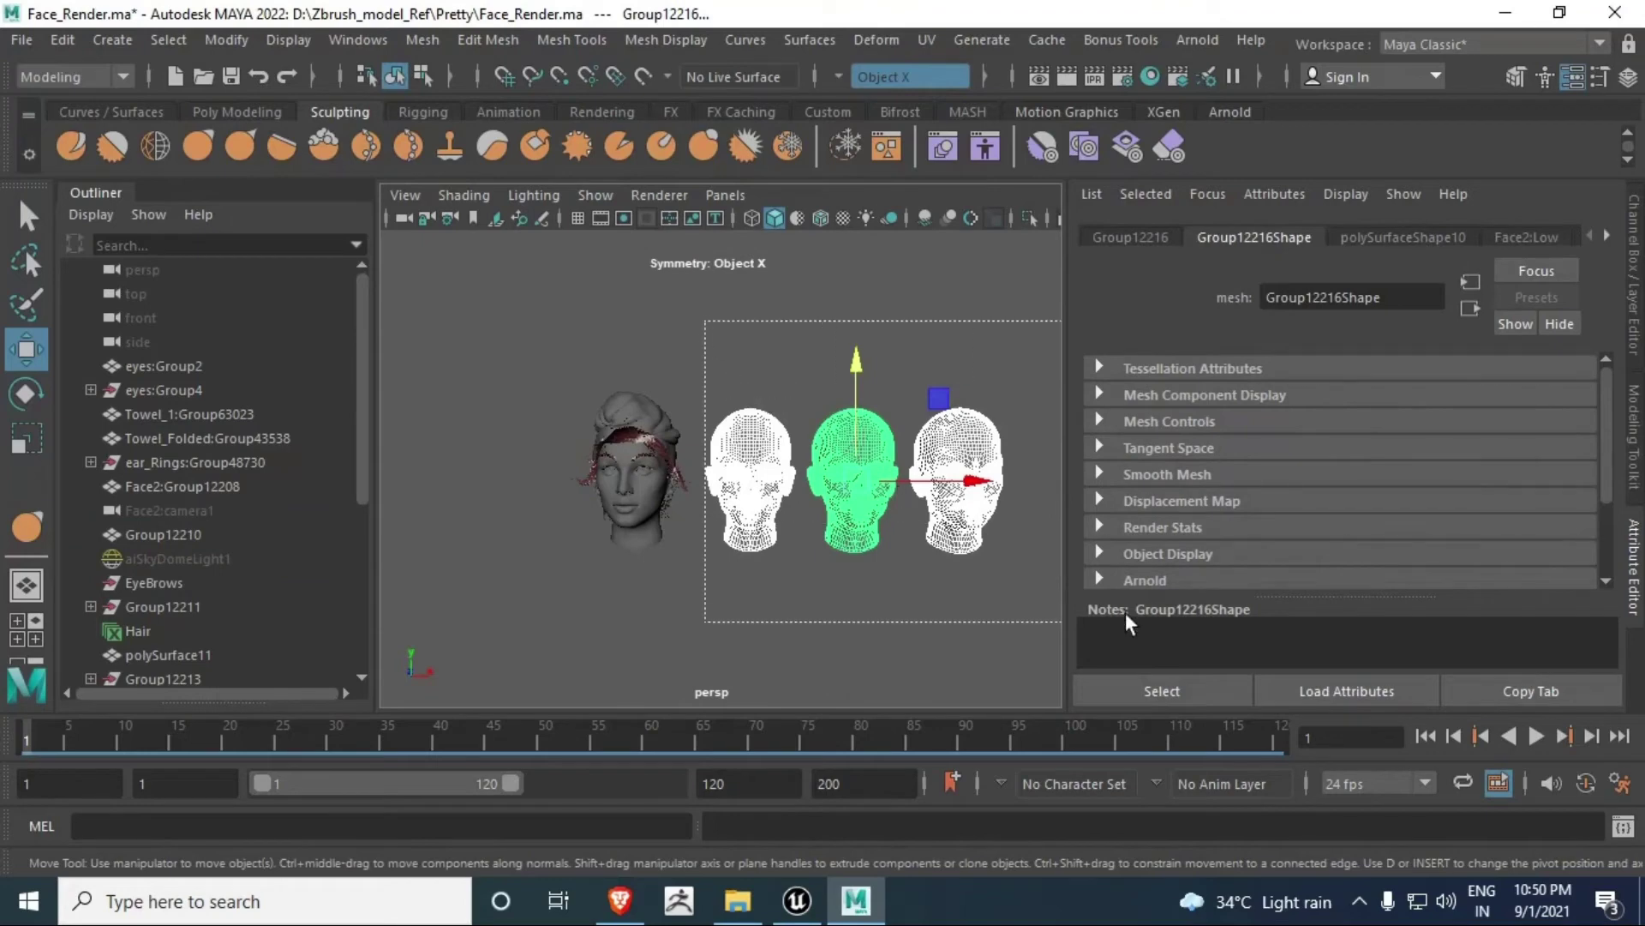
{"action": "key", "text": "ctrl+h"}
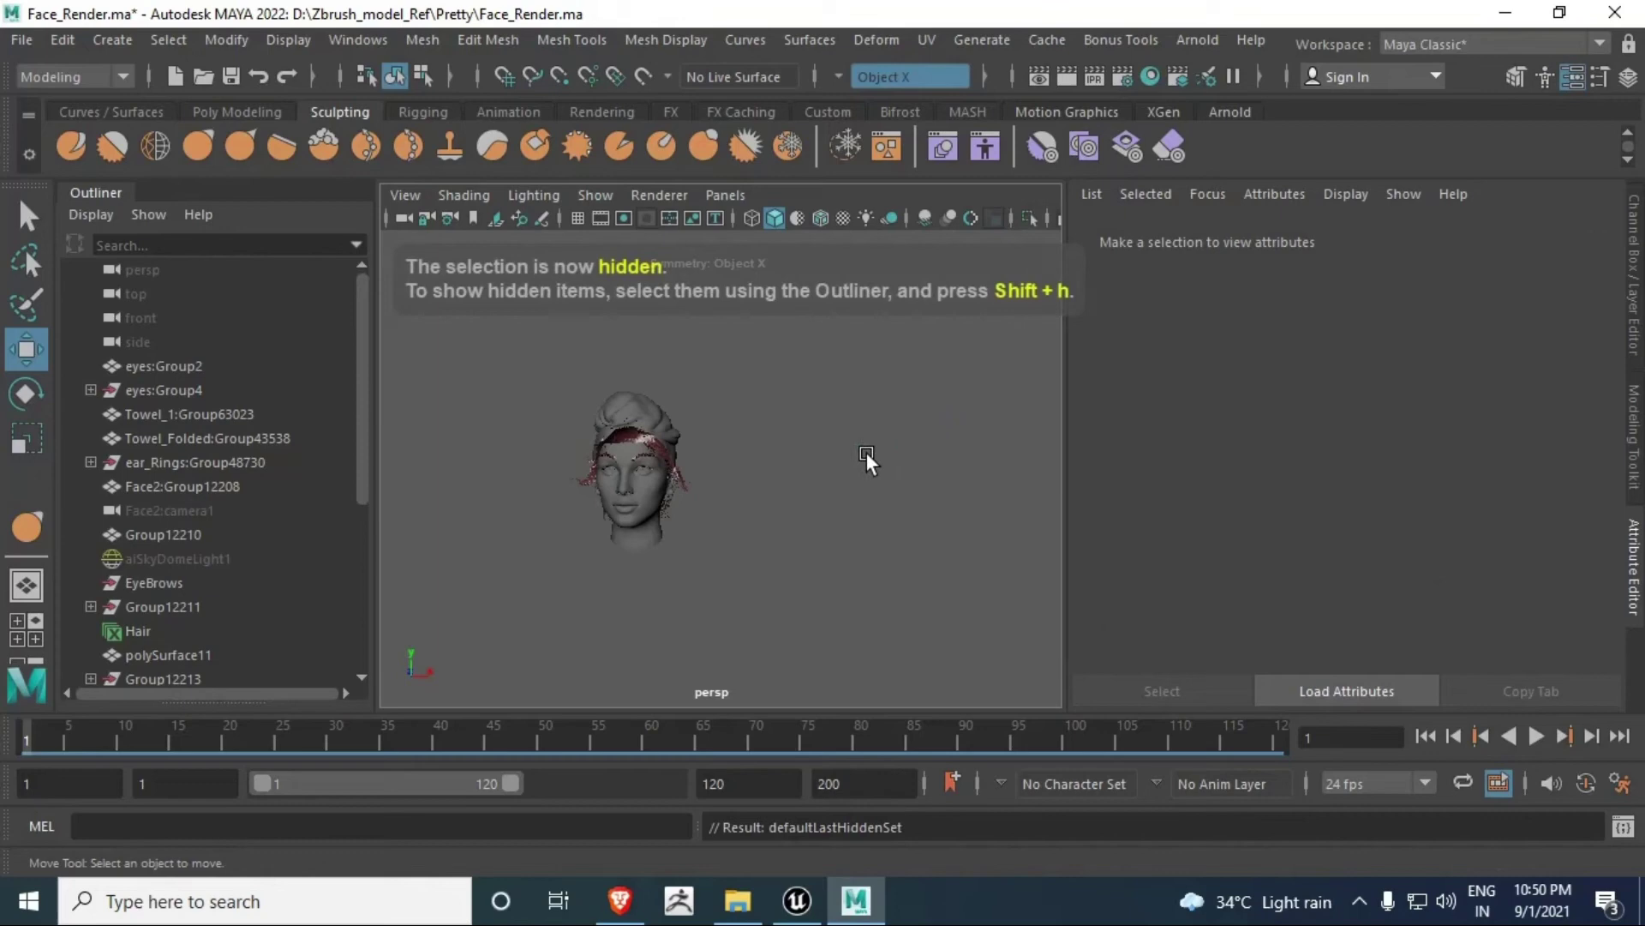
{"action": "middle_click_drag", "start_coordinate": [762, 532], "coordinate": [807, 525], "text": "alt"}
{"action": "key", "text": "ctrl+z"}
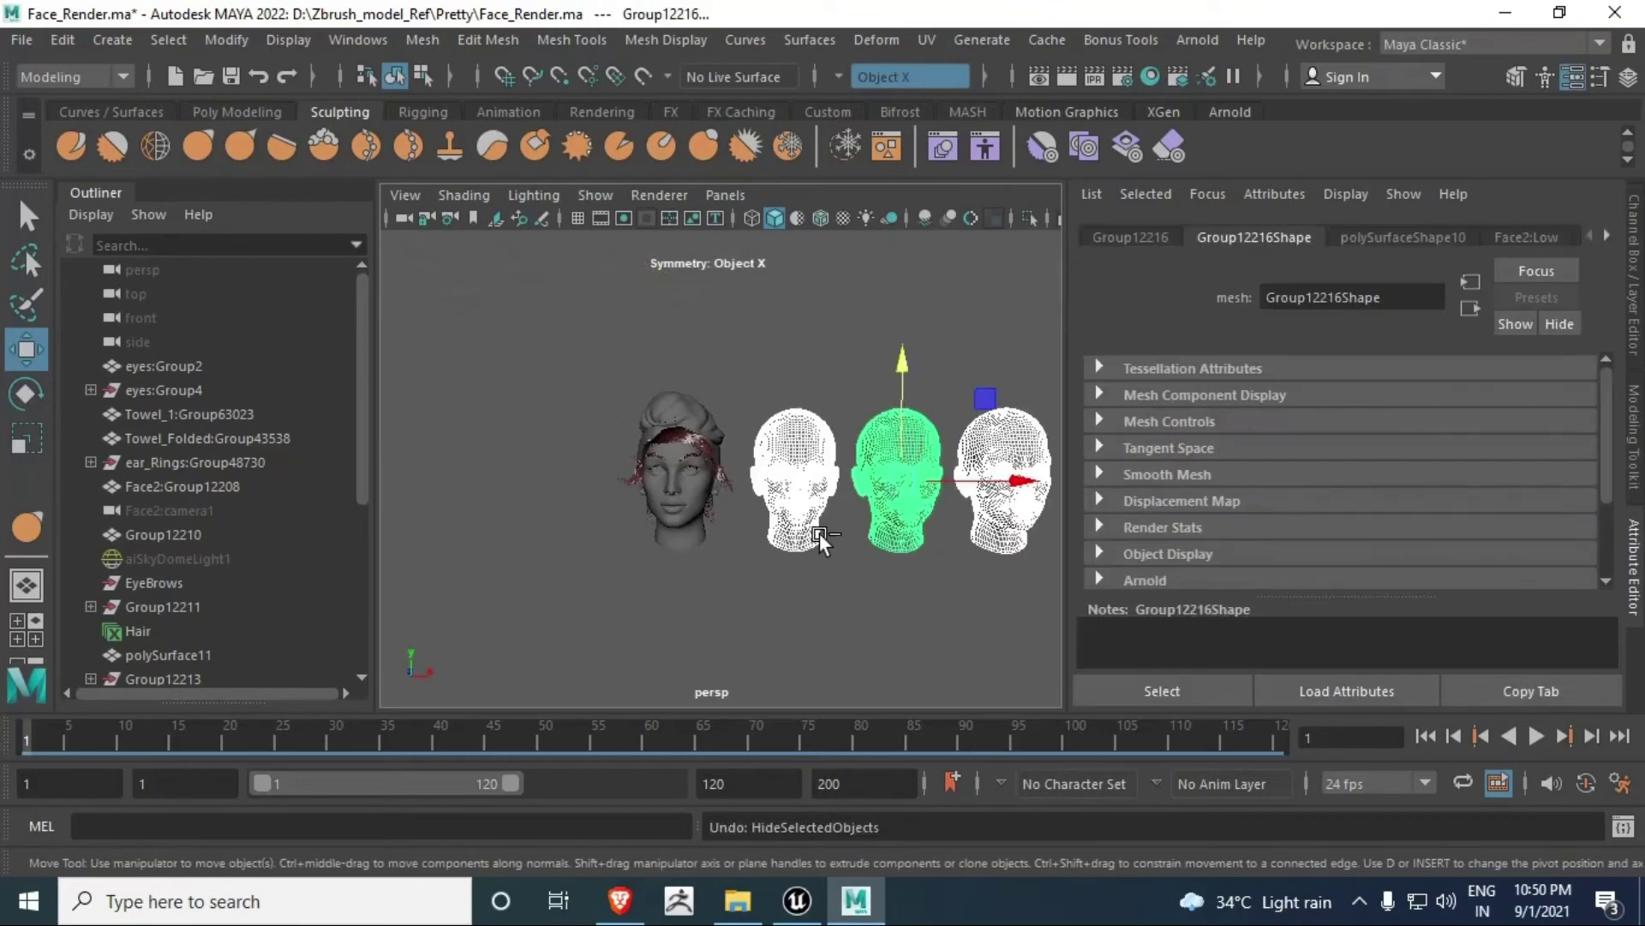
Step: Move the three expression head copies up away from the original head and open the Shape Editor beside it
{"action": "left_click_drag", "start_coordinate": [902, 364], "coordinate": [945, 8]}
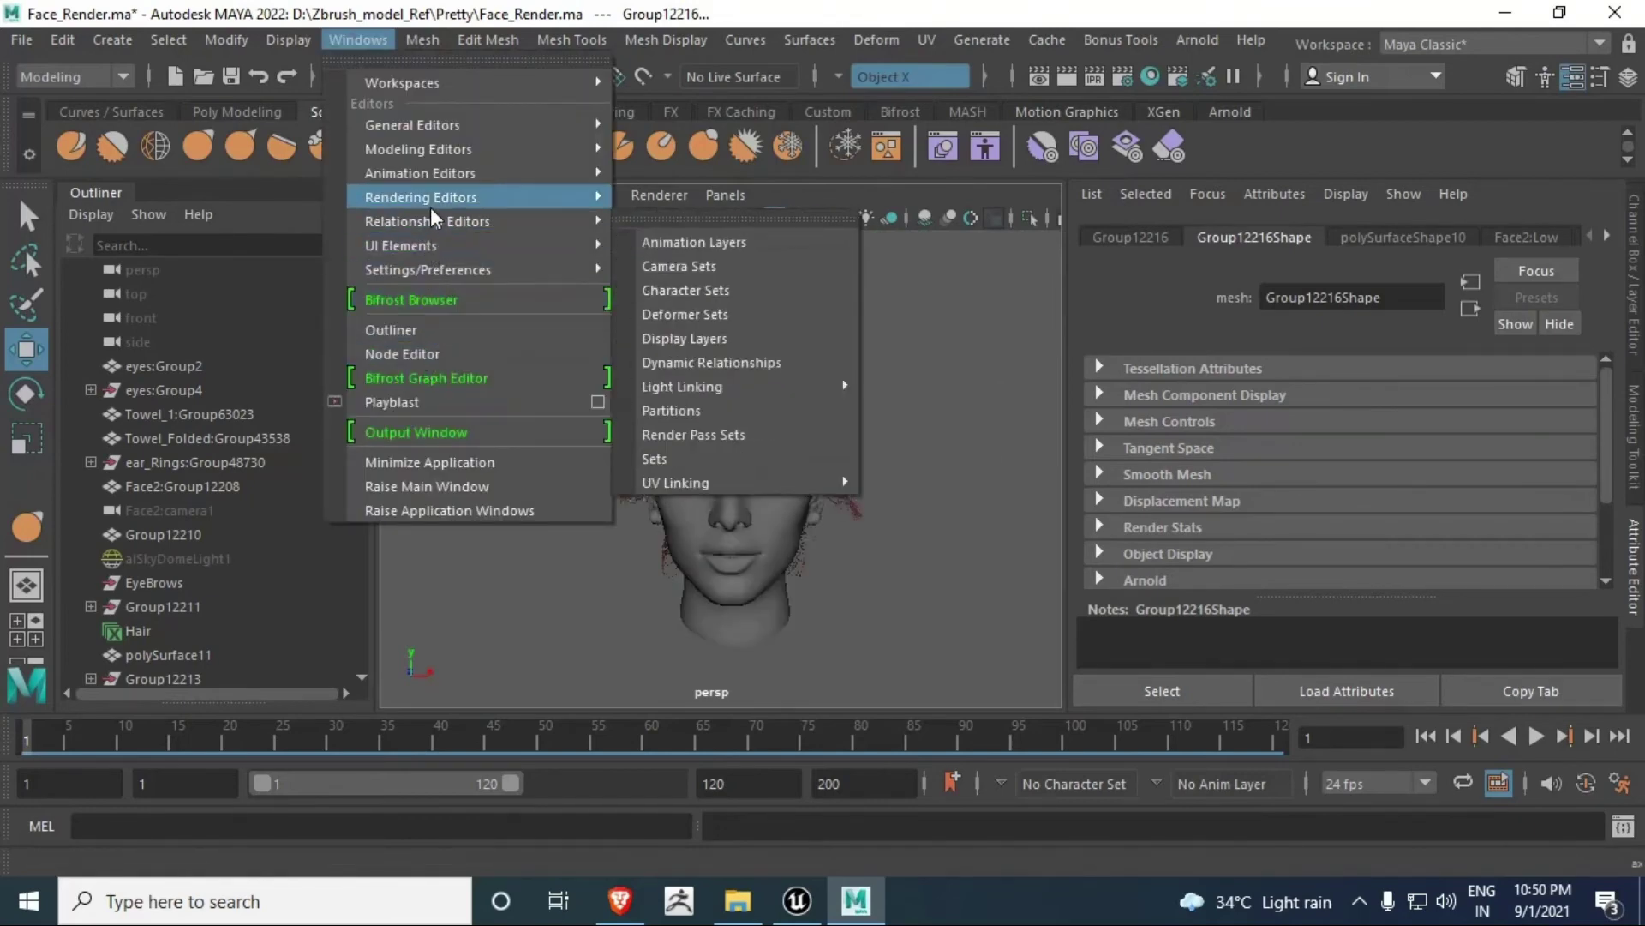
{"action": "mouse_move", "coordinate": [427, 176]}
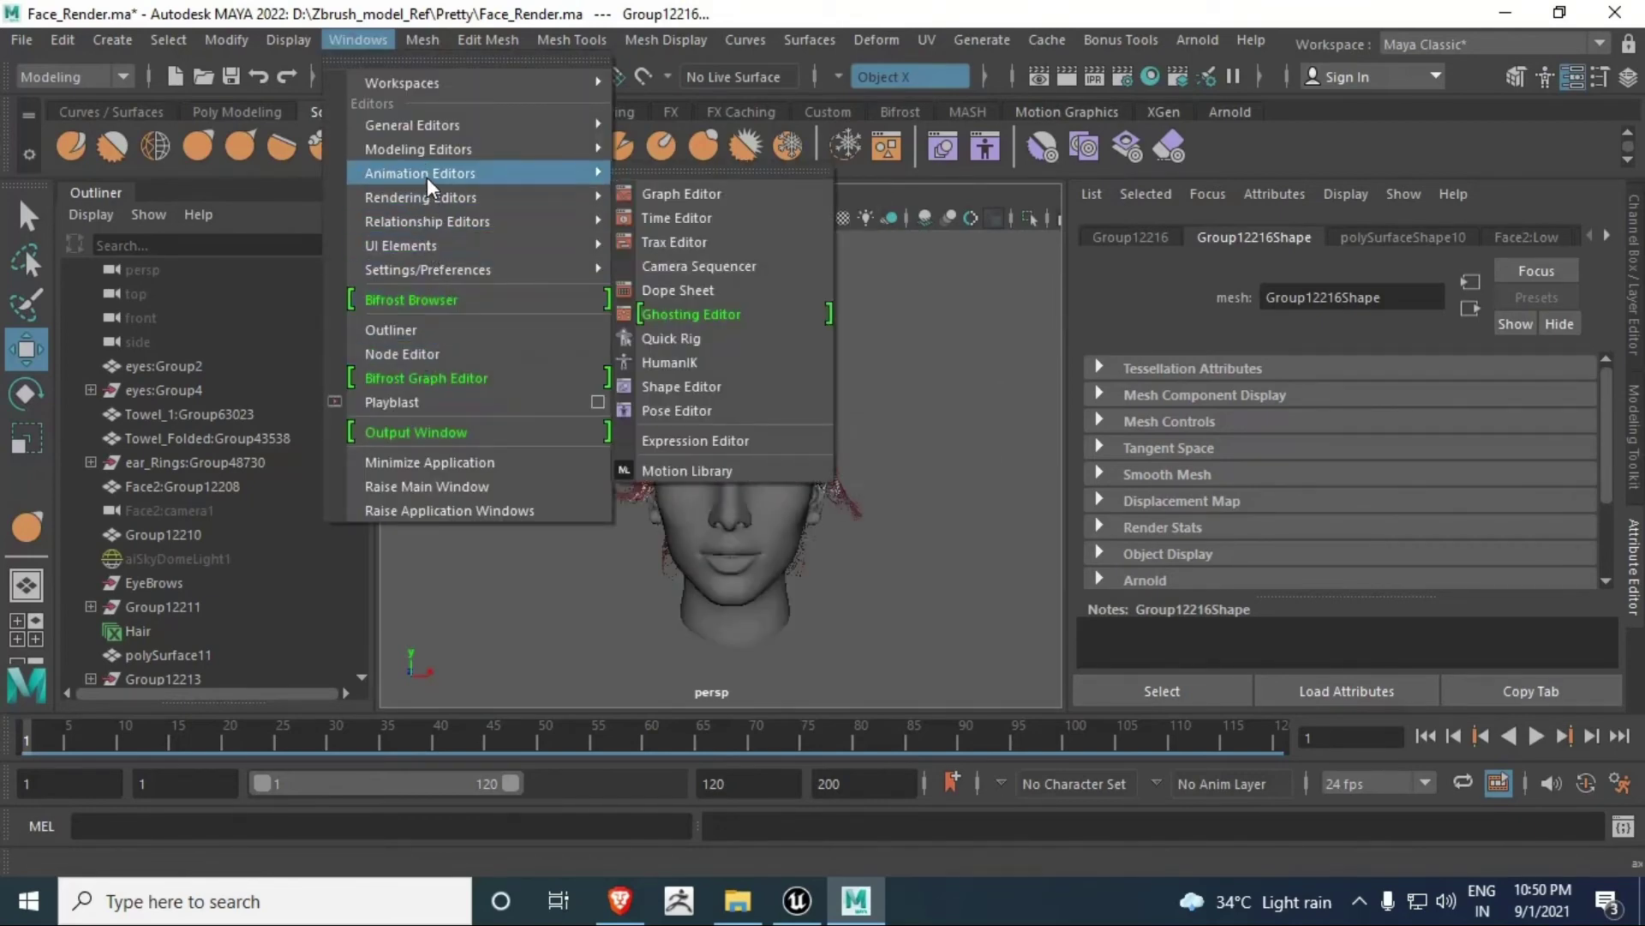
{"action": "left_click", "coordinate": [684, 390]}
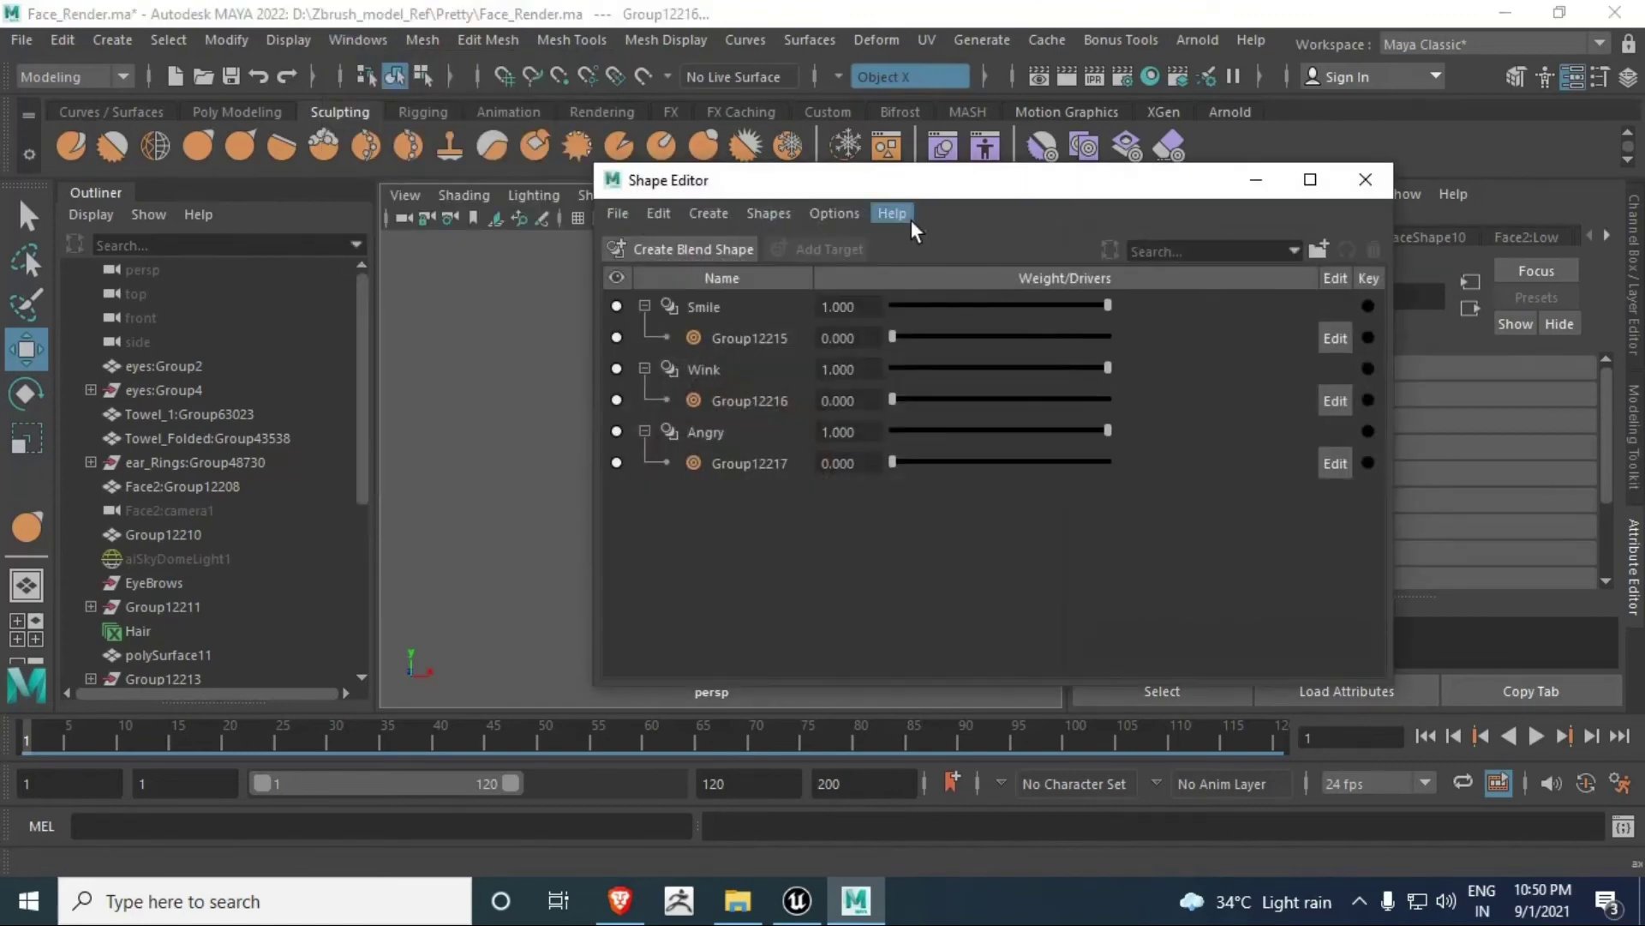
{"action": "left_click_drag", "start_coordinate": [862, 191], "coordinate": [1104, 123]}
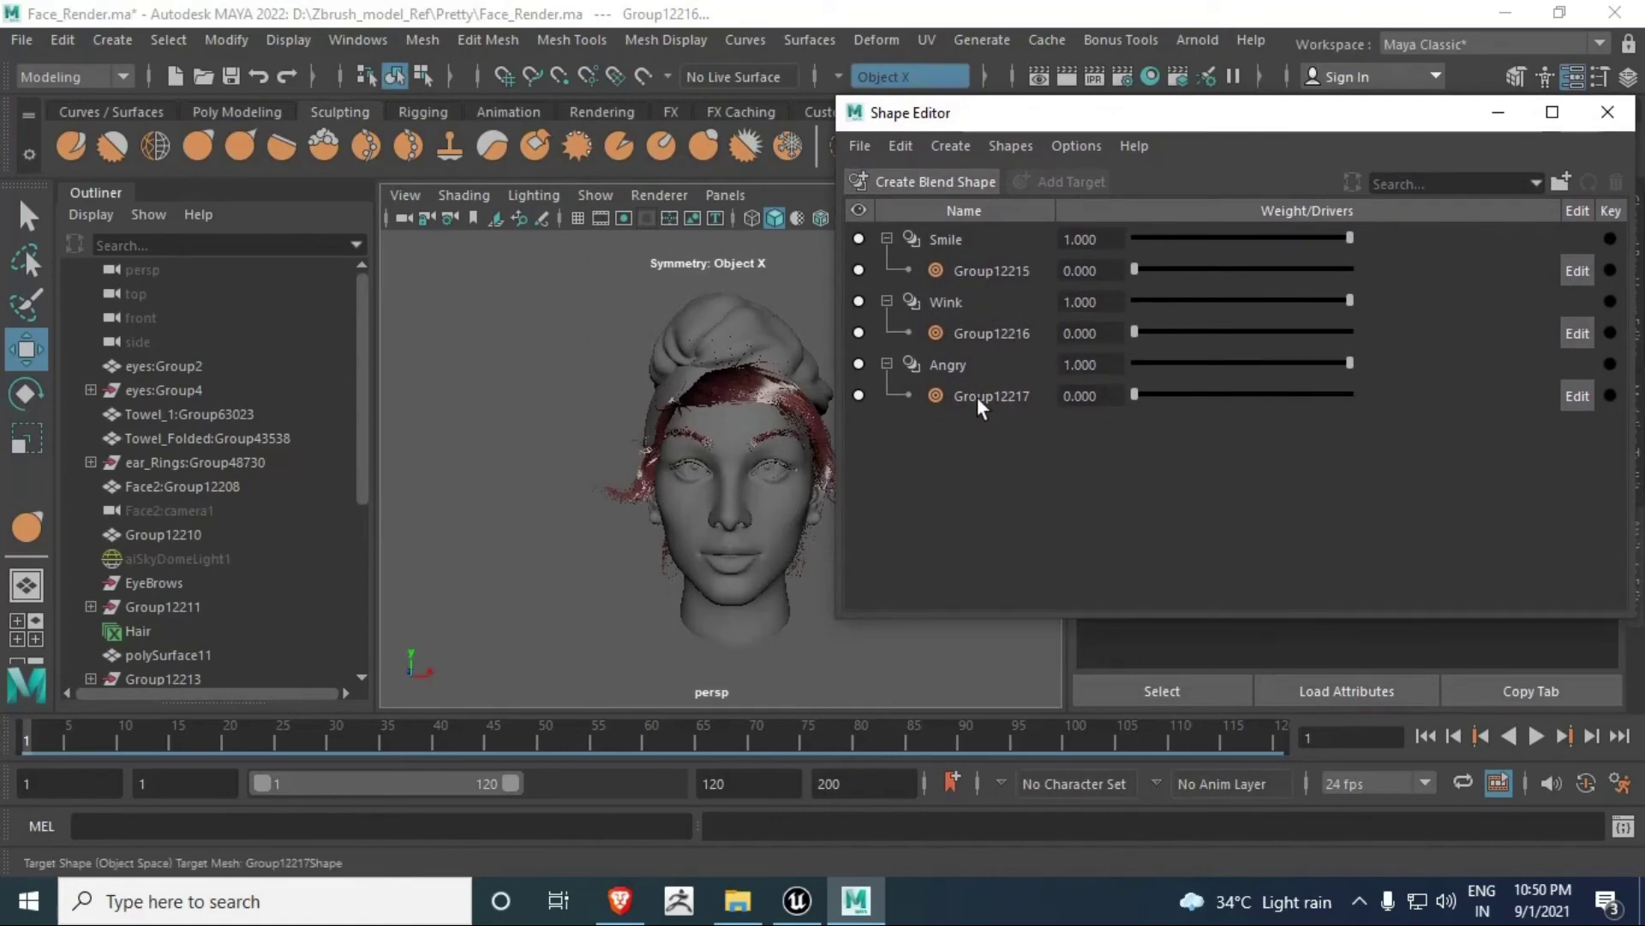
Step: Test the Smile and Wink blend shapes by varying their target weights and return both to 0
{"action": "mouse_move", "coordinate": [1139, 268]}
{"action": "left_mouse_down"}
{"action": "mouse_move", "coordinate": [1401, 265]}
{"action": "mouse_move", "coordinate": [1134, 268]}
{"action": "left_mouse_up"}
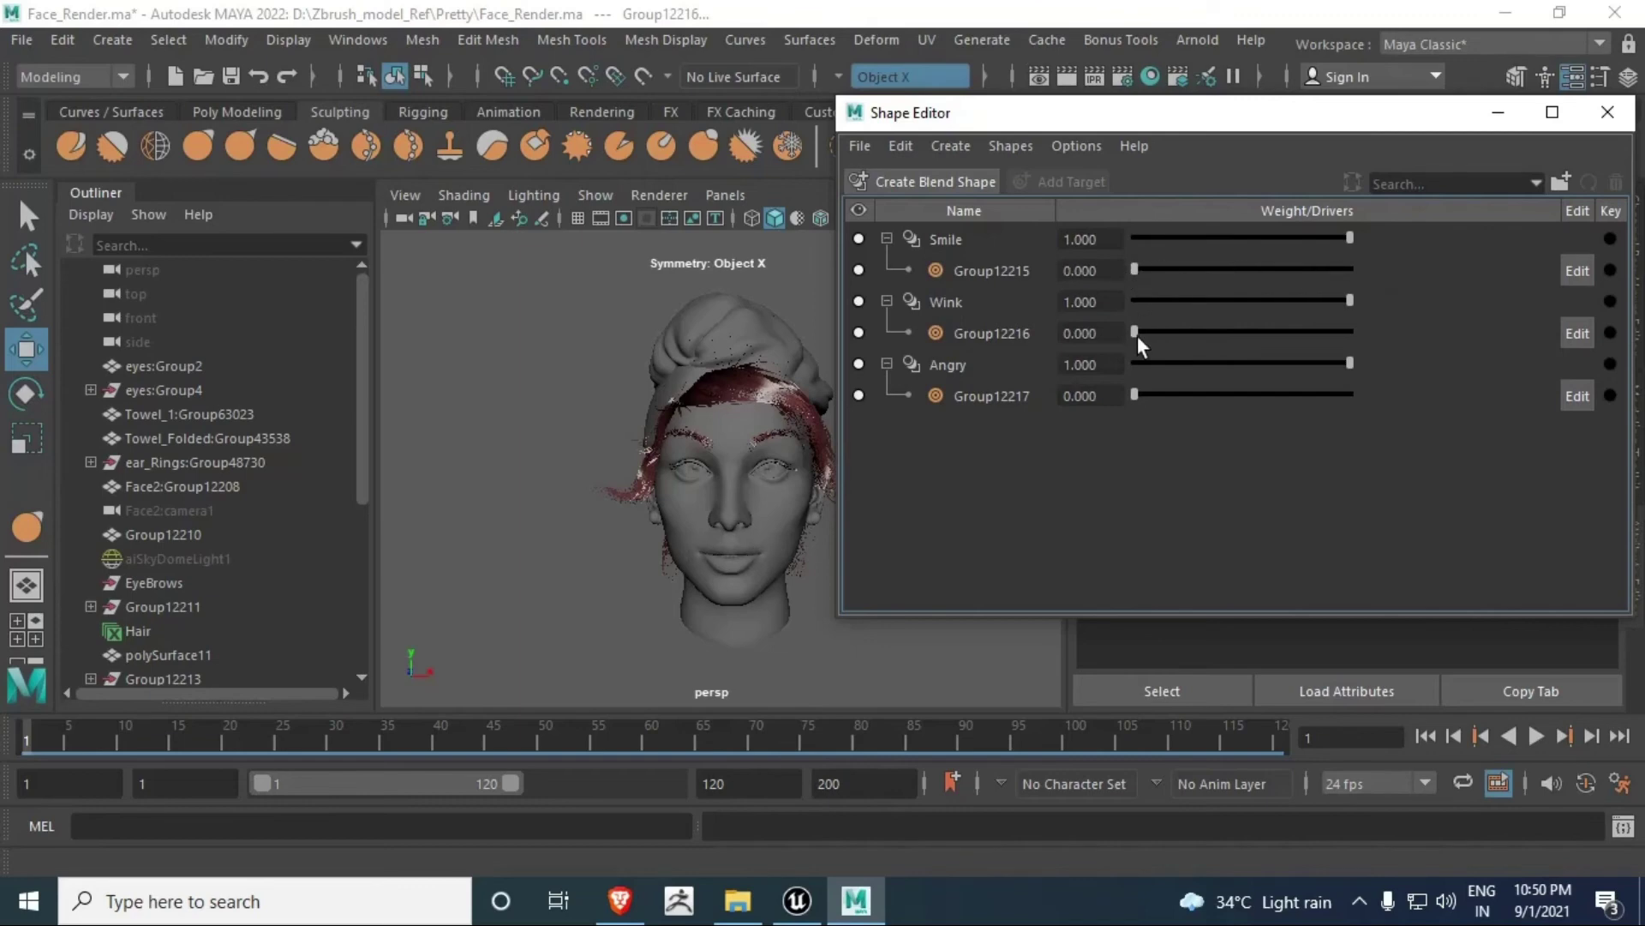
{"action": "left_click_drag", "start_coordinate": [1134, 332], "coordinate": [1242, 333]}
{"action": "left_click_drag", "start_coordinate": [1342, 333], "coordinate": [1159, 333]}
{"action": "scroll", "coordinate": [749, 527], "scroll_direction": "up", "scroll_amount": 6}
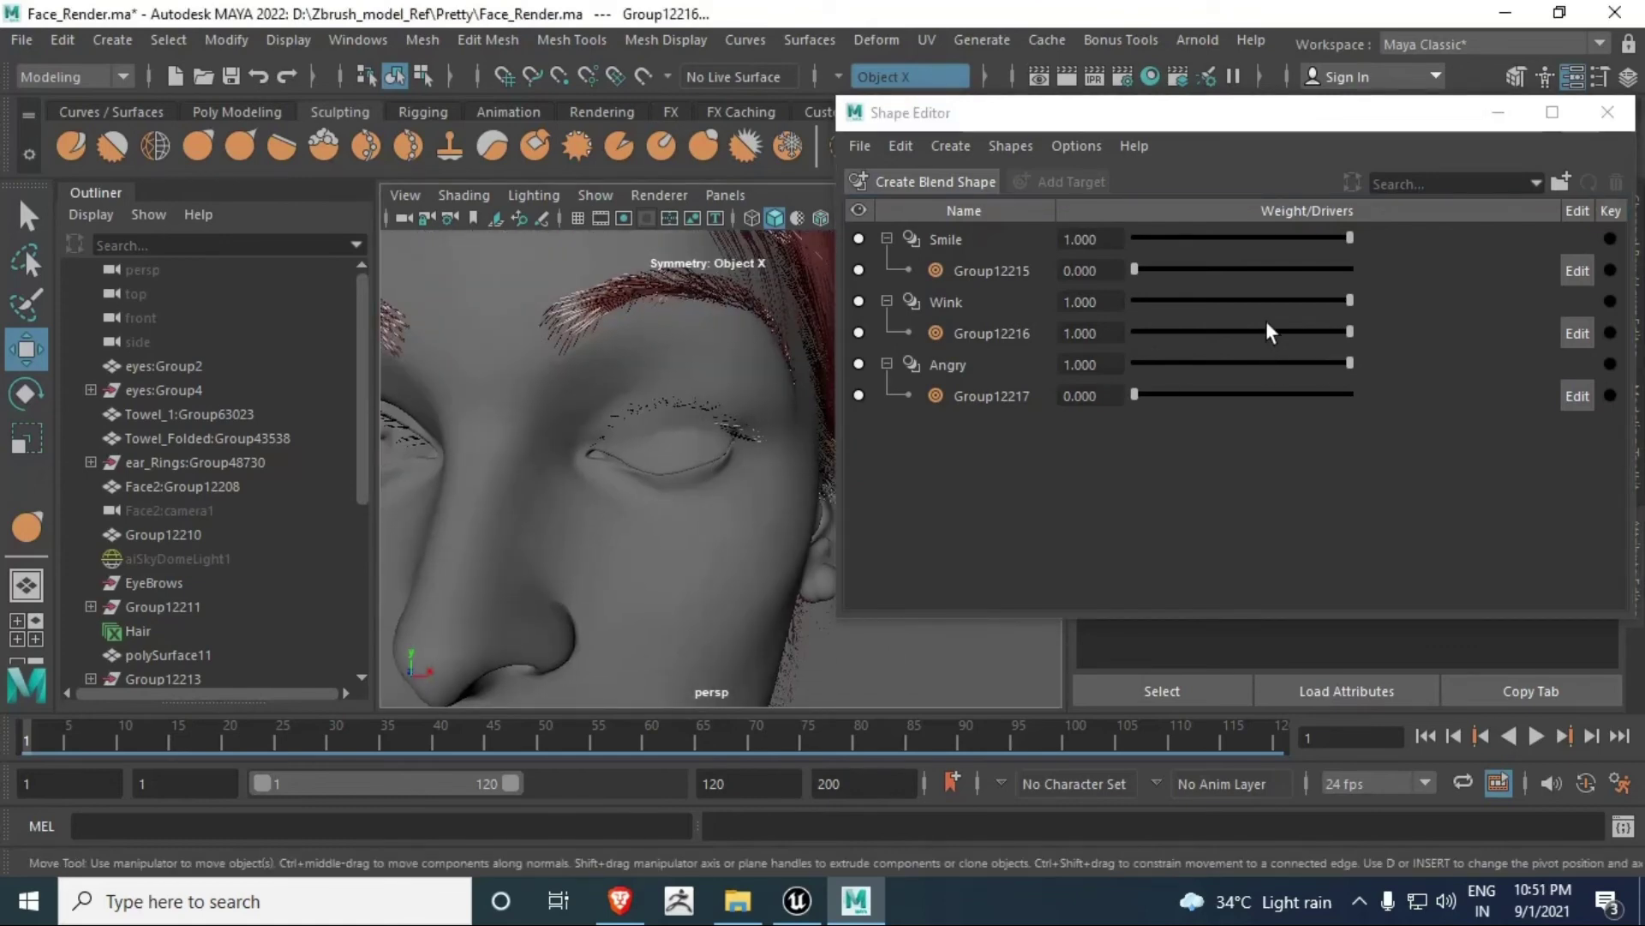
{"action": "left_click_drag", "start_coordinate": [1303, 333], "coordinate": [1103, 333]}
{"action": "scroll", "coordinate": [592, 385], "scroll_direction": "down", "scroll_amount": 6}
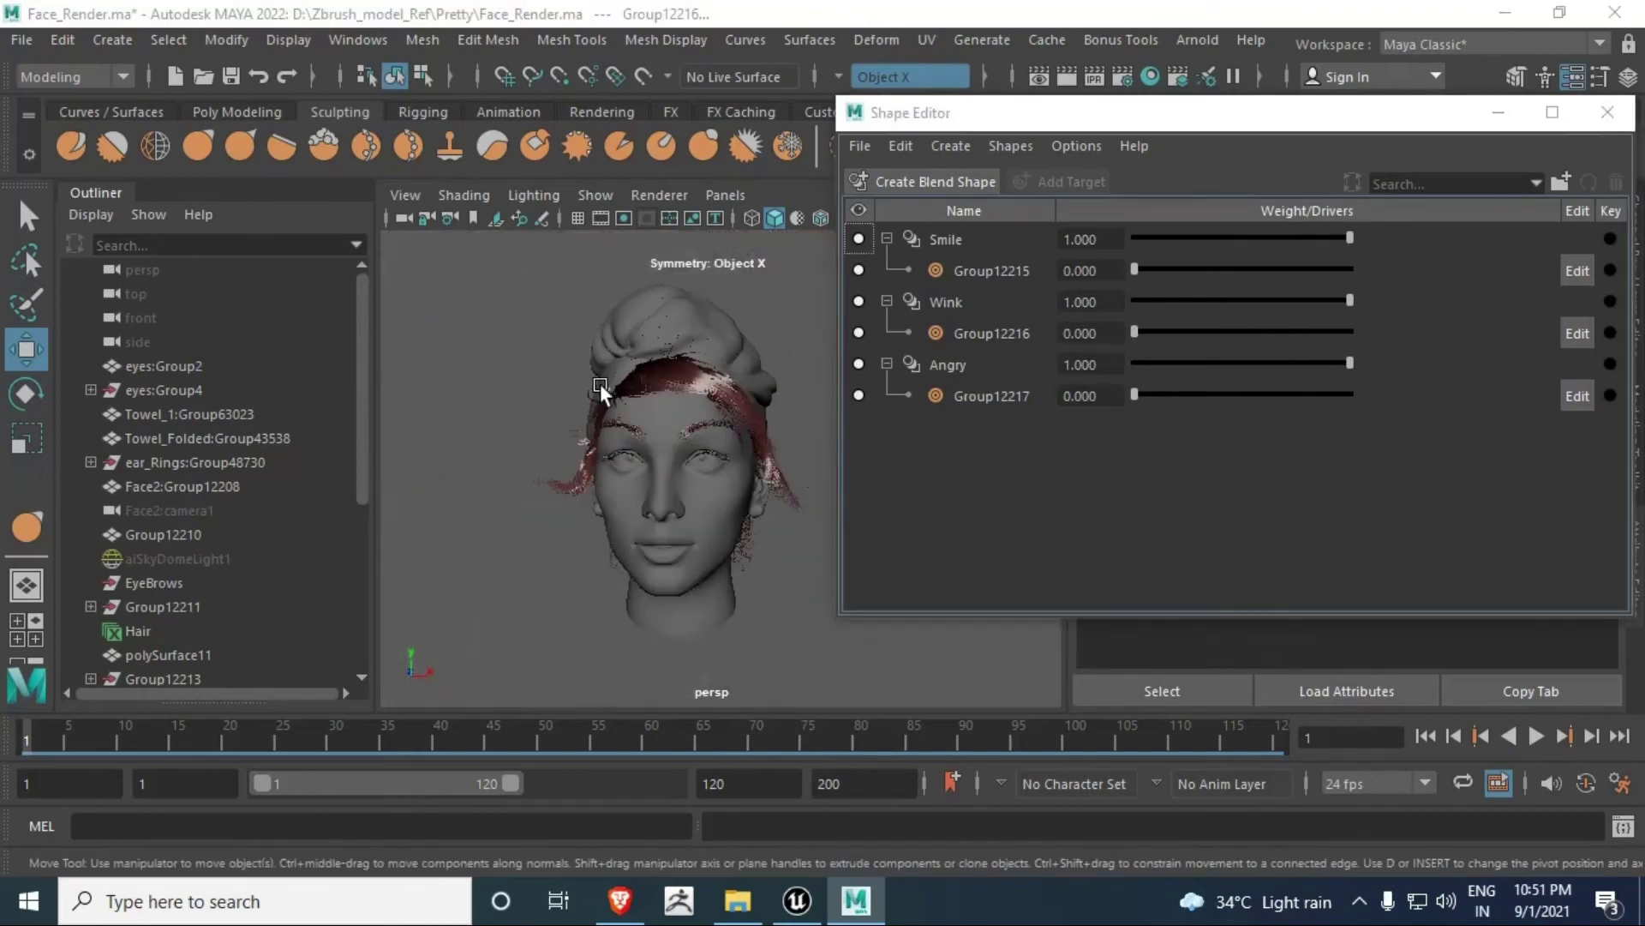
Step: Test the Angry target weight on the face, recheck the Smile and Wink weights, and return all three to 0
{"action": "scroll", "coordinate": [635, 393], "scroll_direction": "up", "scroll_amount": 4}
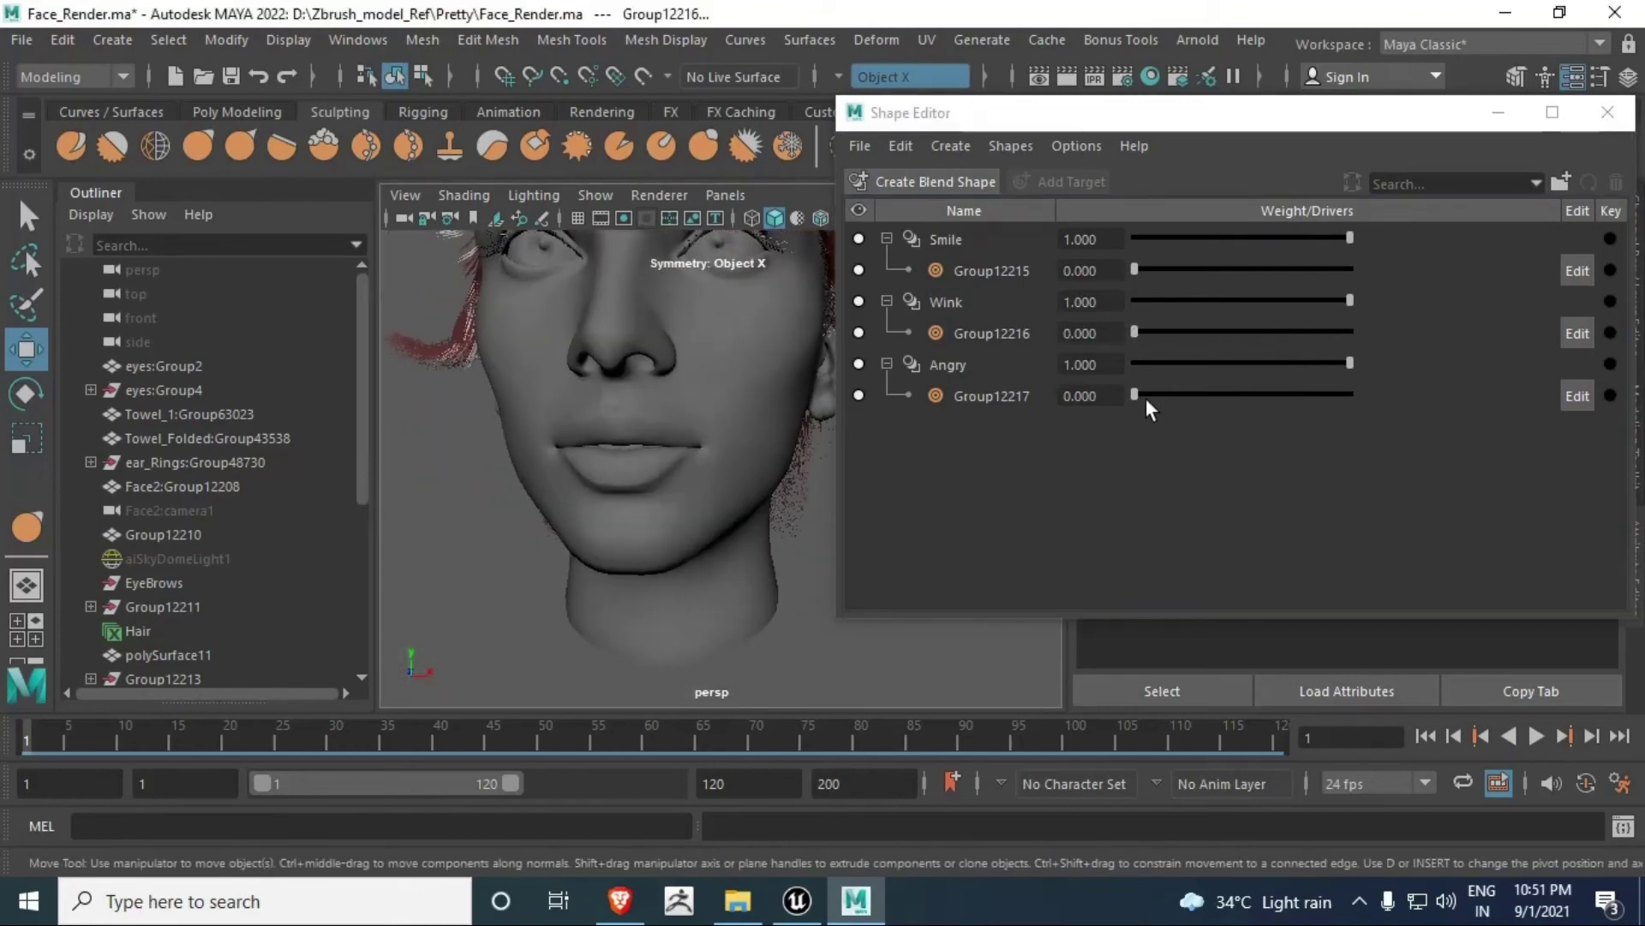
{"action": "middle_click_drag", "start_coordinate": [603, 401], "coordinate": [616, 511], "text": "alt"}
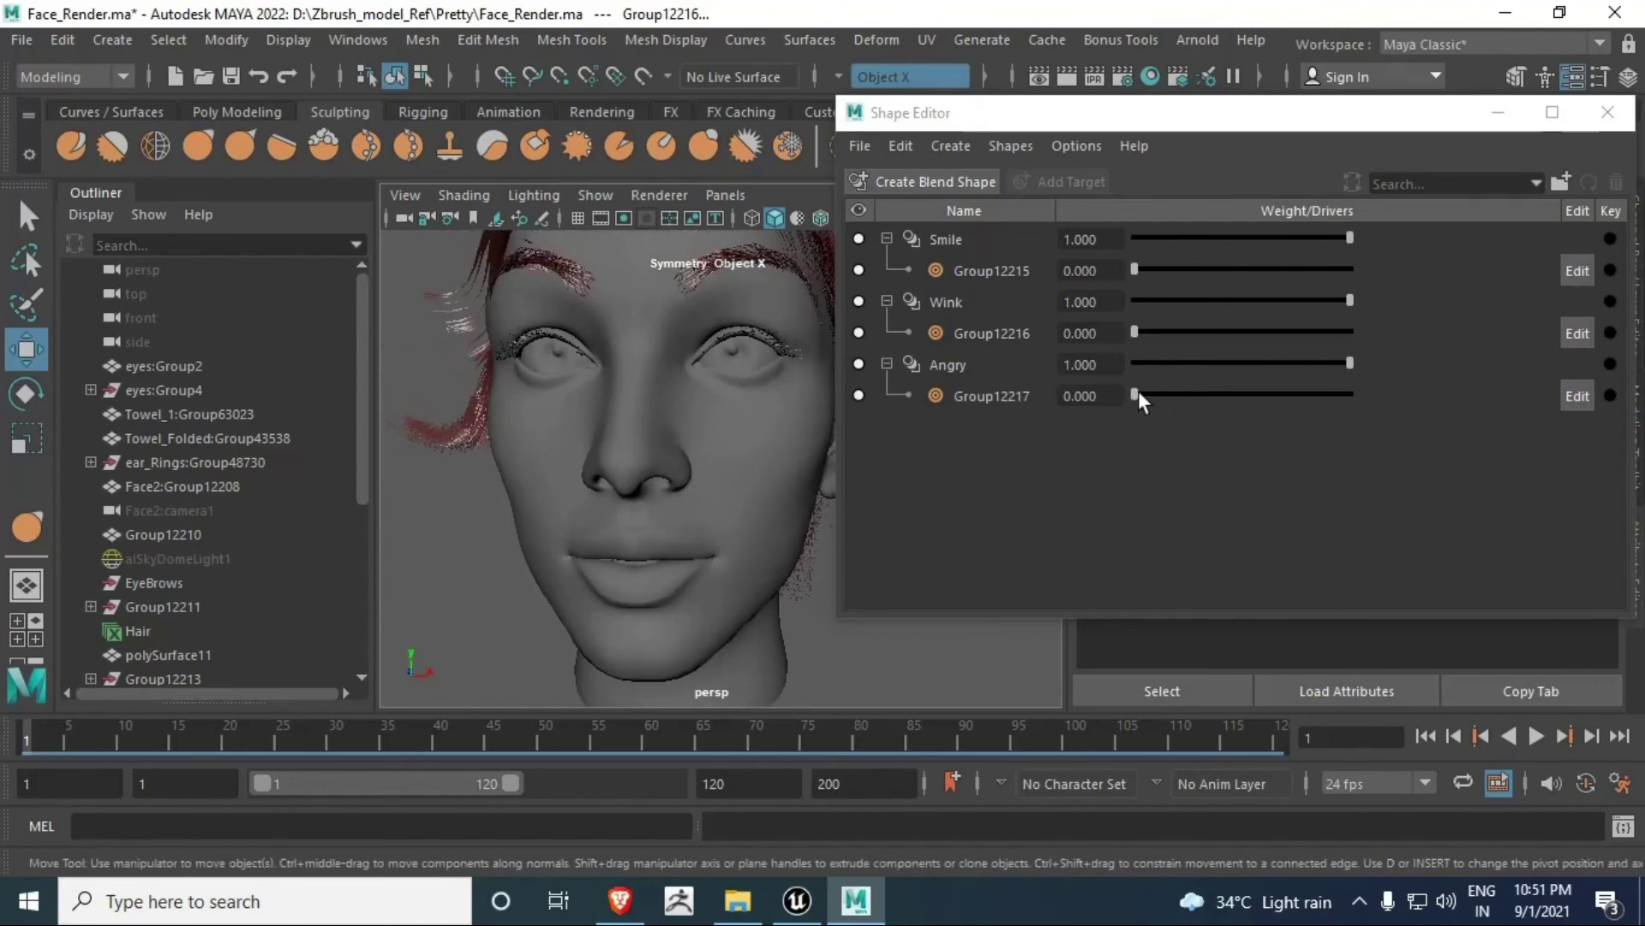
{"action": "mouse_move", "coordinate": [1138, 389]}
{"action": "left_mouse_down"}
{"action": "mouse_move", "coordinate": [1402, 401]}
{"action": "mouse_move", "coordinate": [1131, 396]}
{"action": "left_mouse_up"}
{"action": "left_click_drag", "start_coordinate": [1134, 270], "coordinate": [1066, 269]}
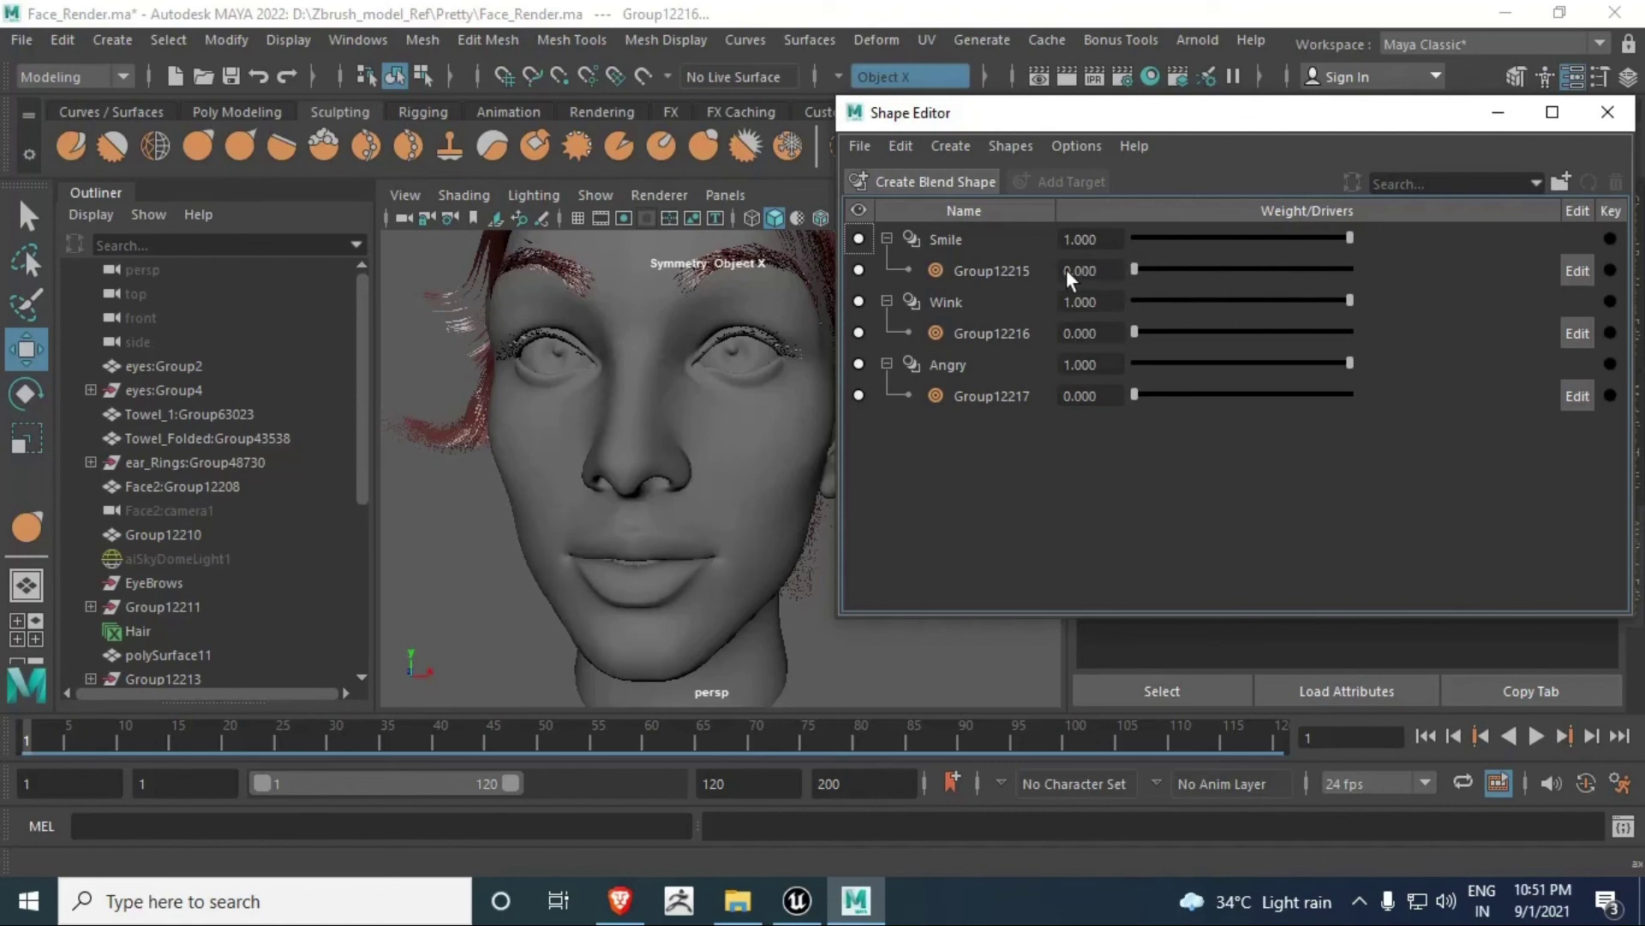
{"action": "left_click_drag", "start_coordinate": [1146, 329], "coordinate": [977, 327]}
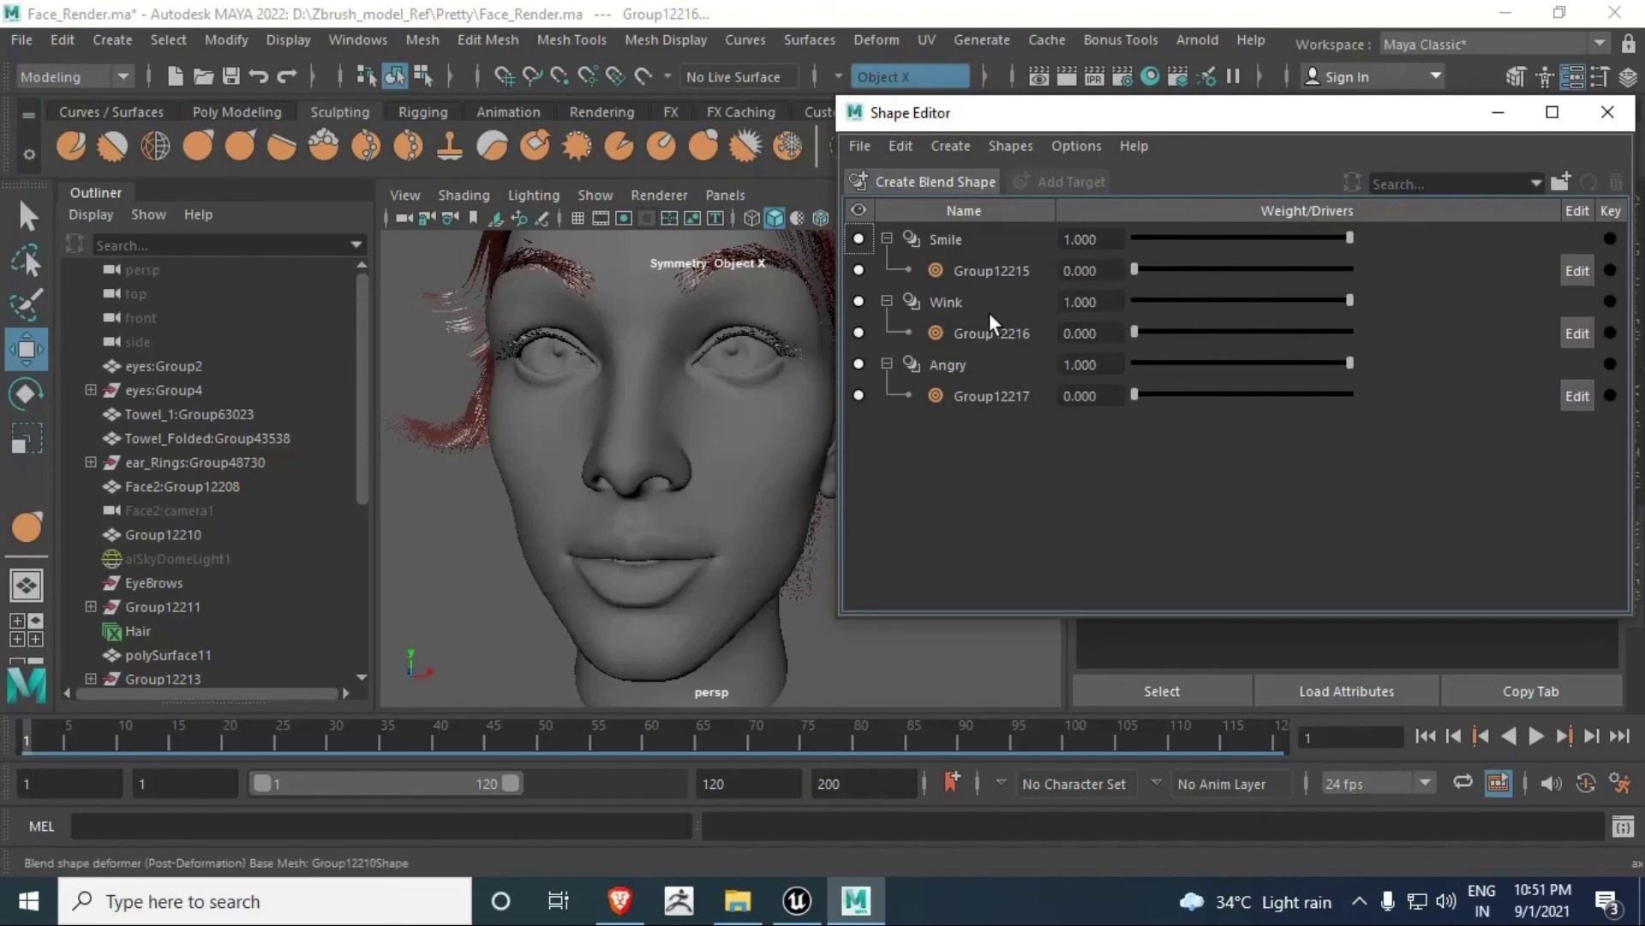